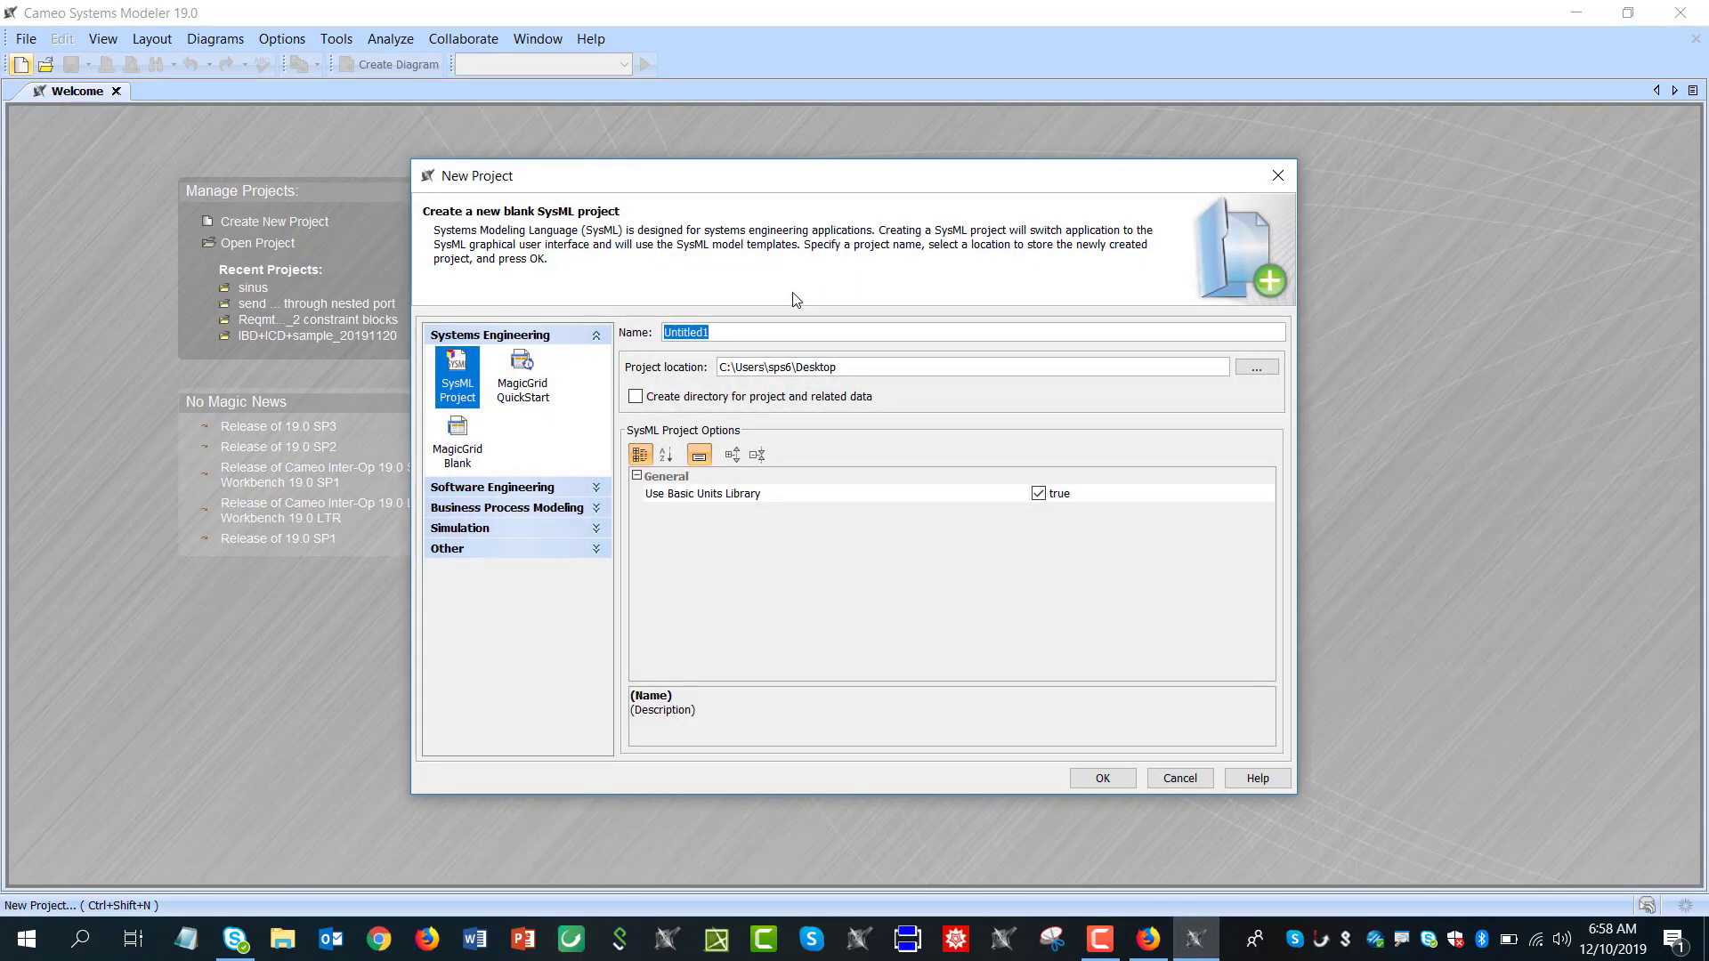
Start a new blank SysML project, keeping the Desktop as its location
type("Sini")
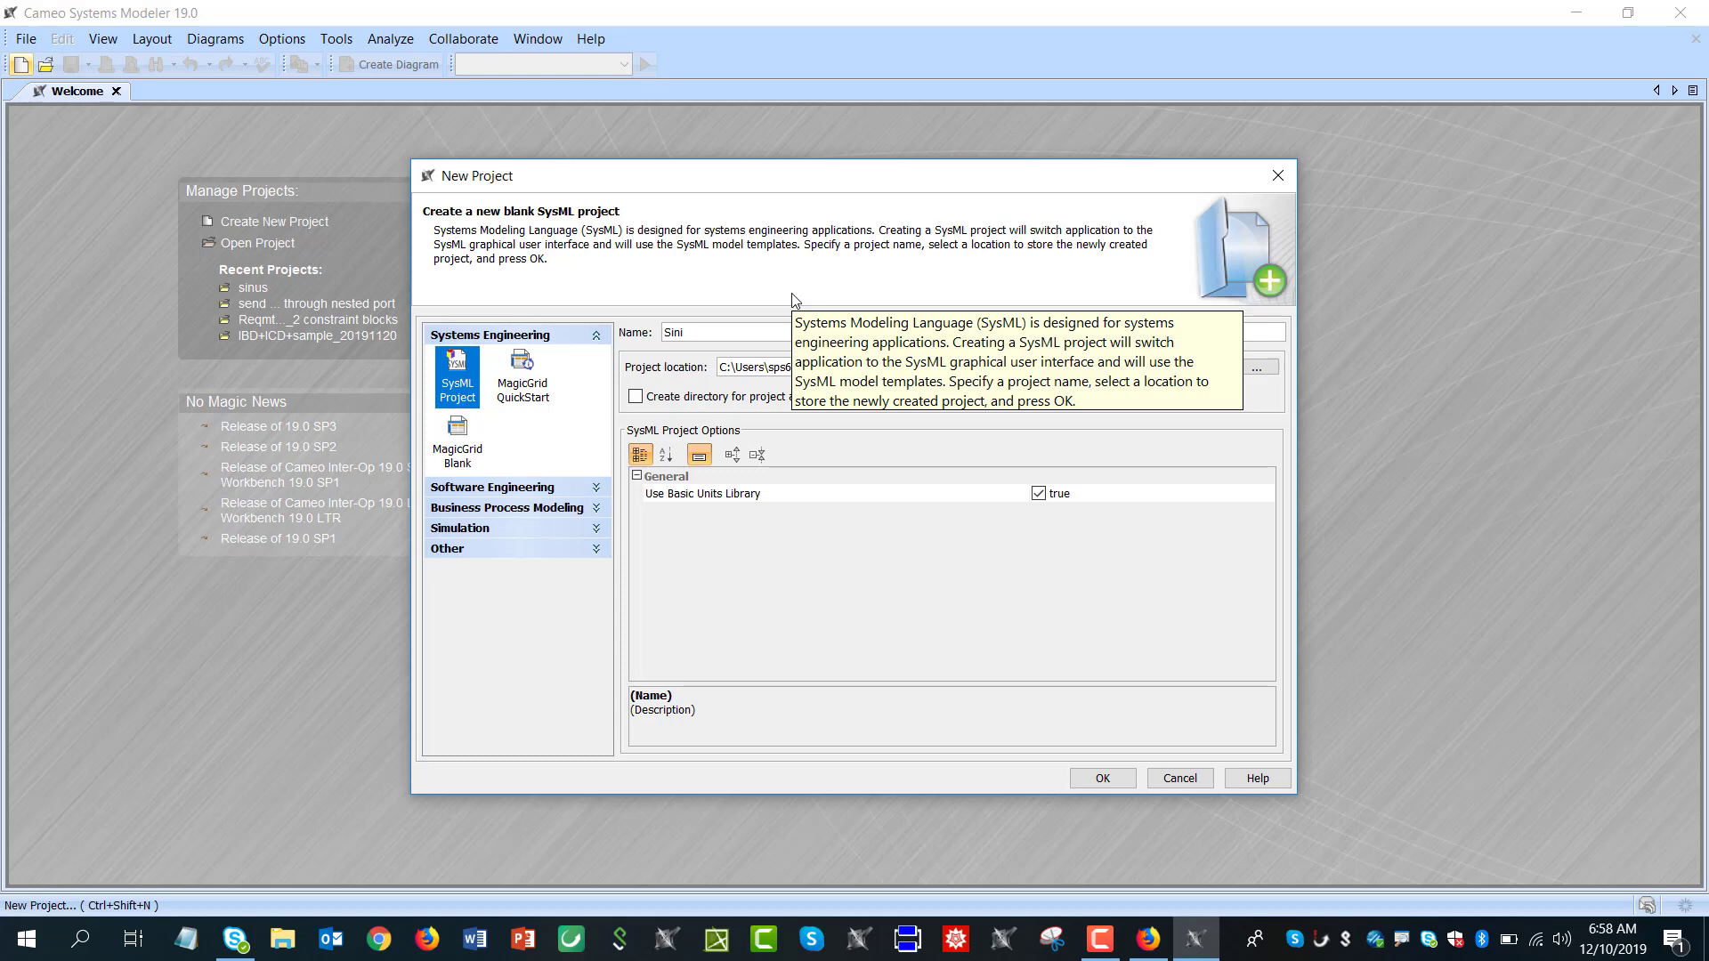
key("Return")
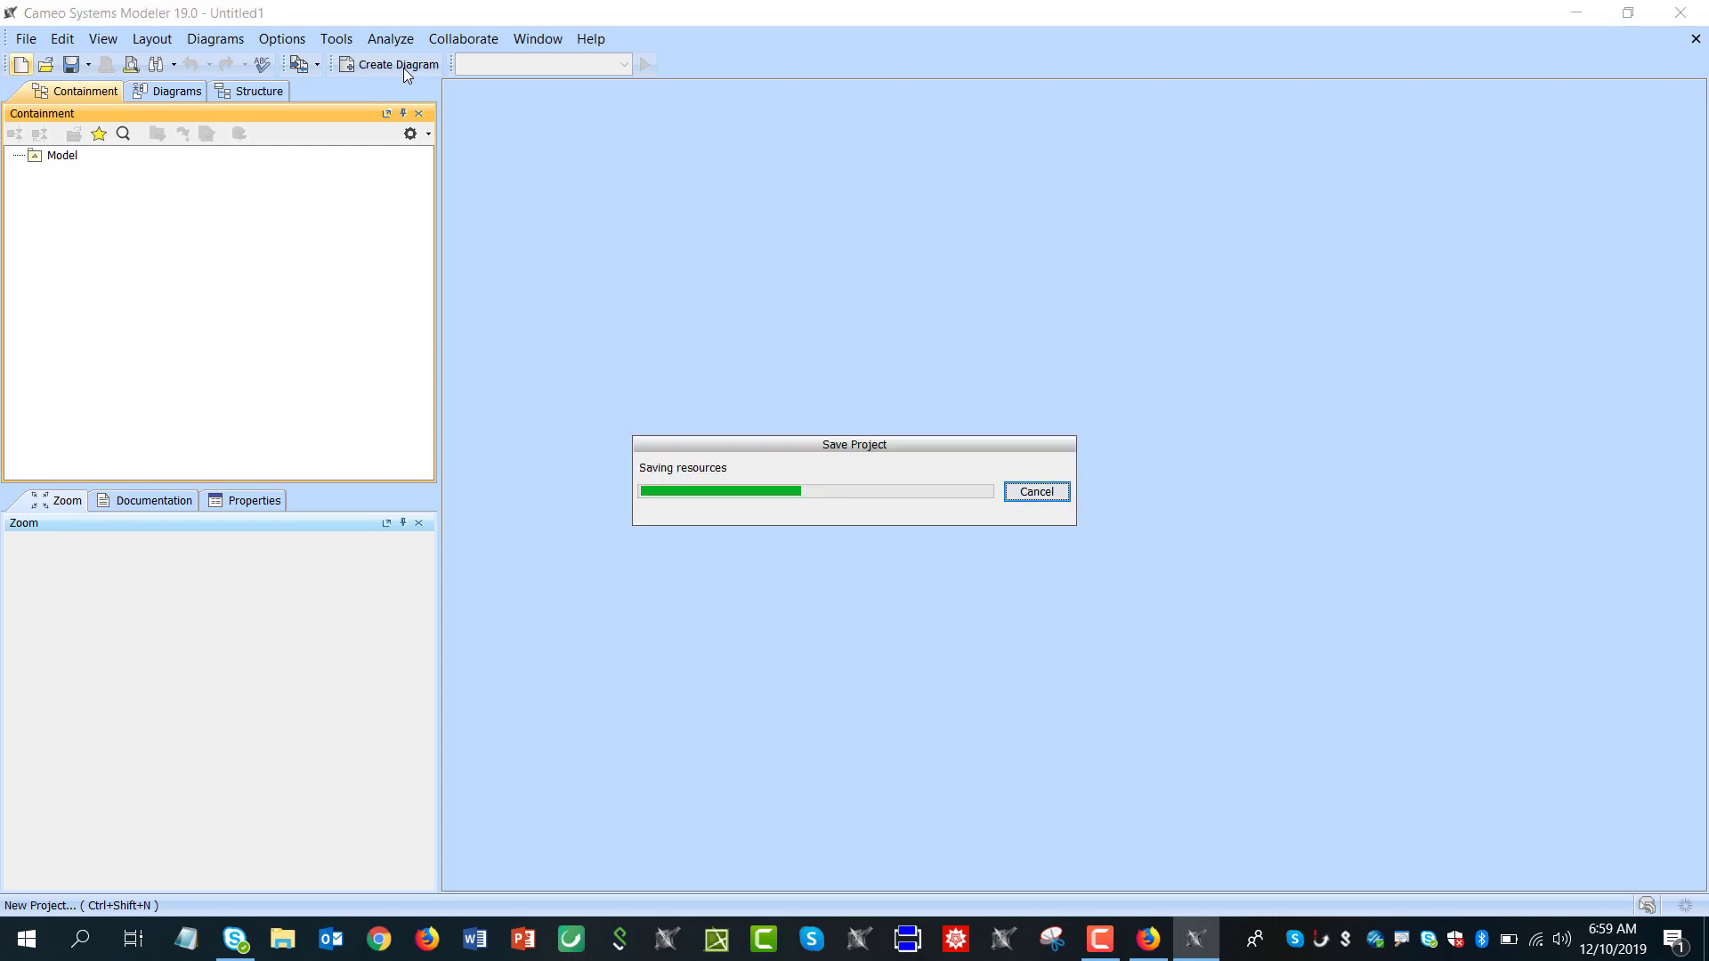
Create a block definition diagram and place a block named Sinus on it
left_click(403, 68)
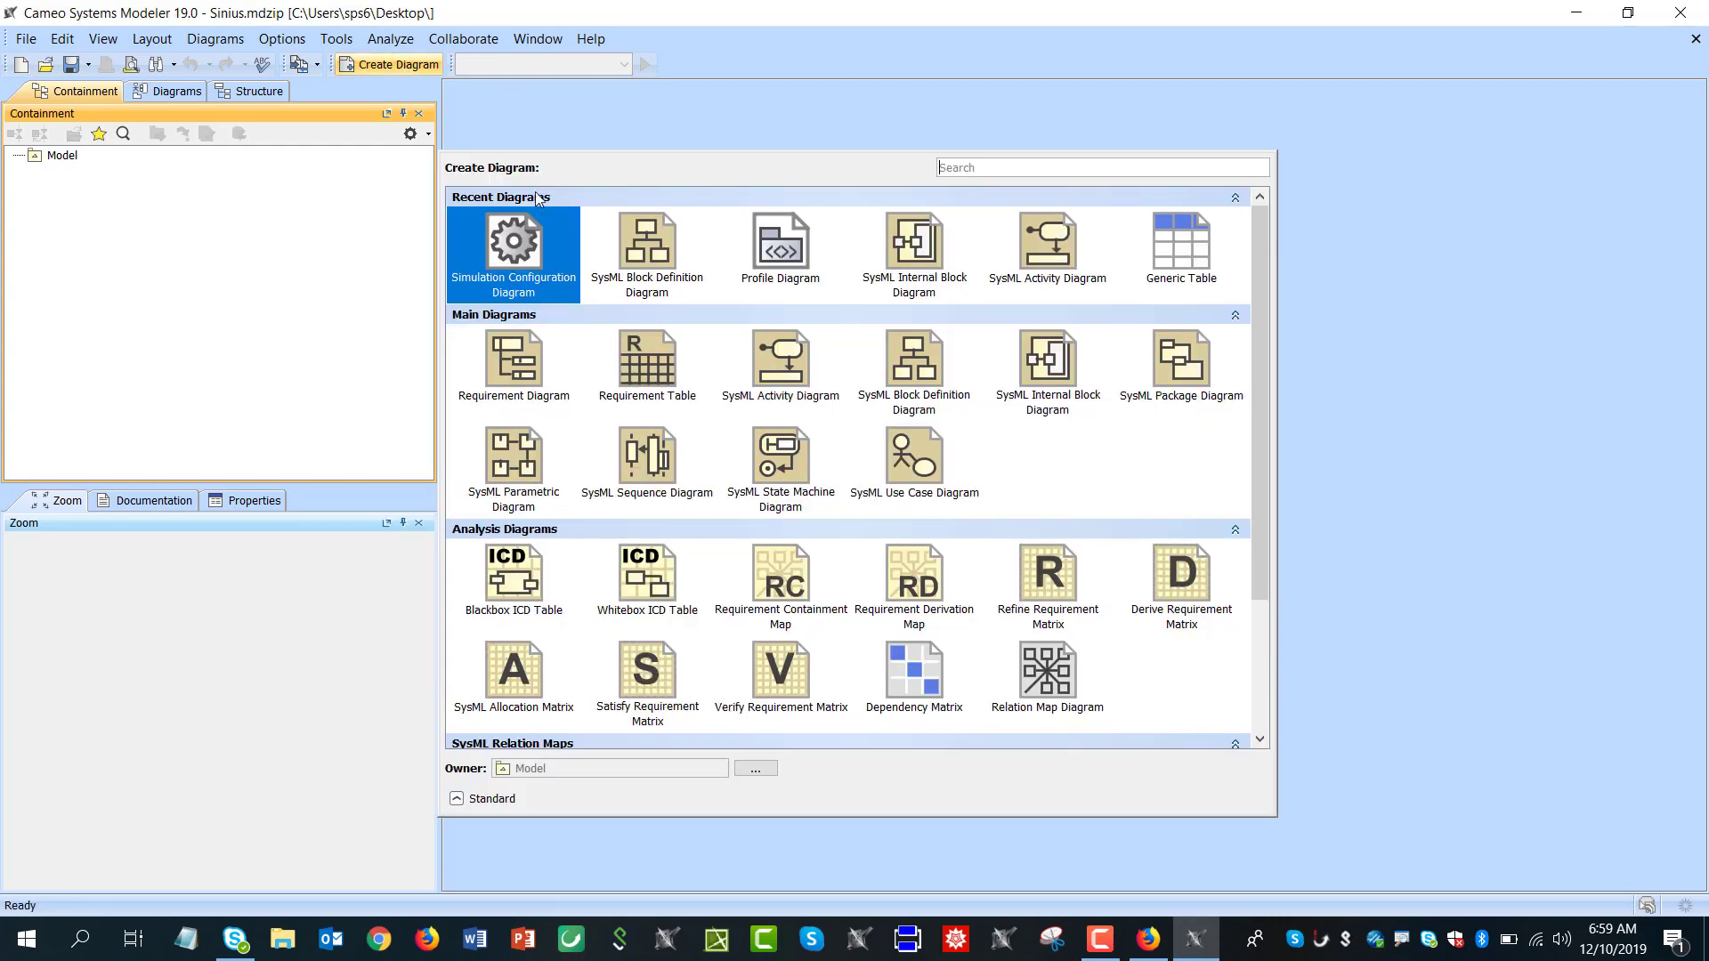
left_click(661, 238)
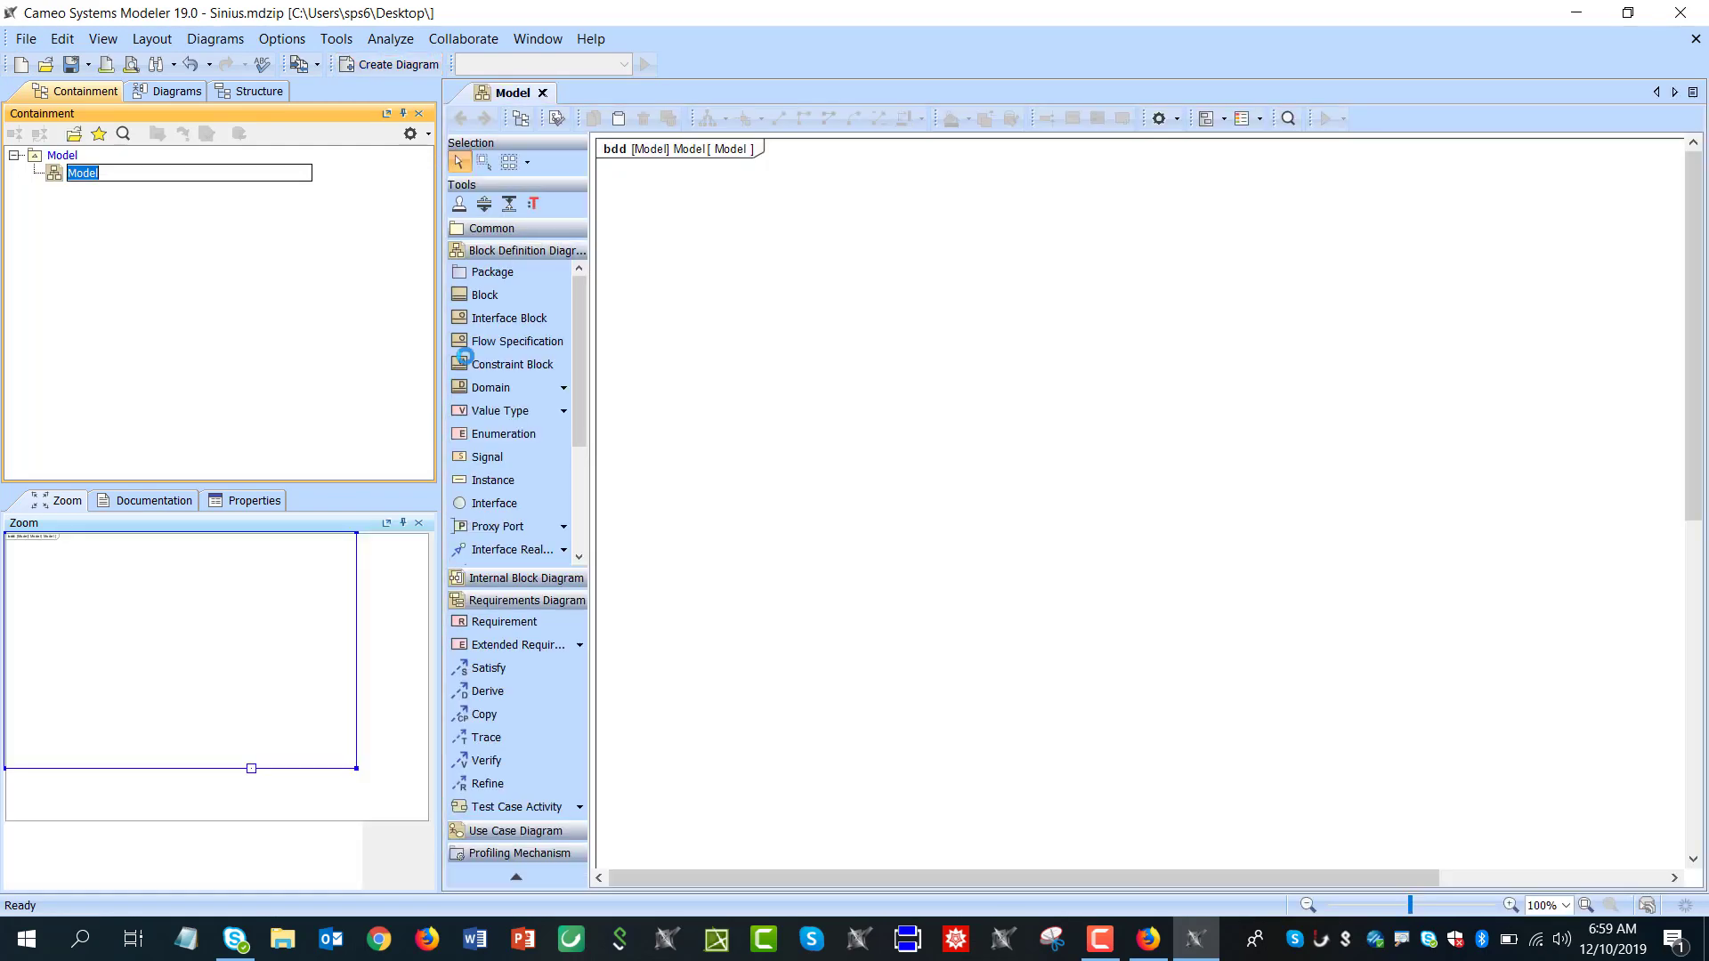
left_click(484, 295)
left_click(868, 286)
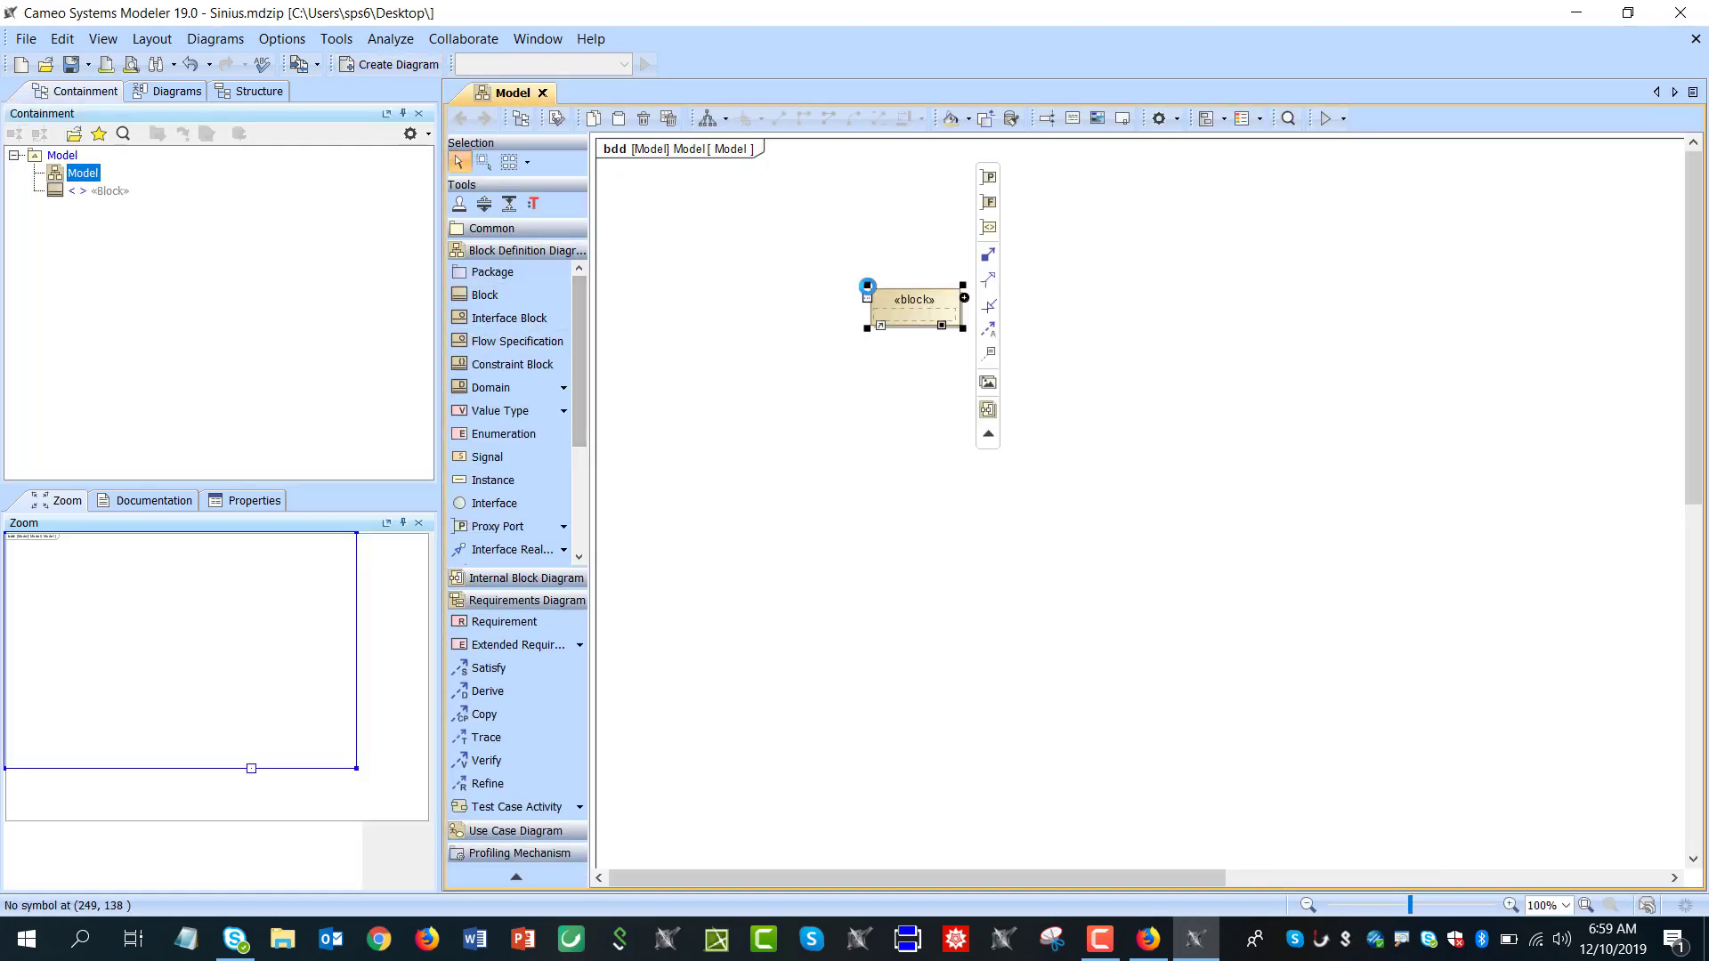
type("Sinus")
key("Return")
left_click(744, 442)
Add the value property x : Real to the Sinus block
left_click(954, 300)
left_click(964, 297)
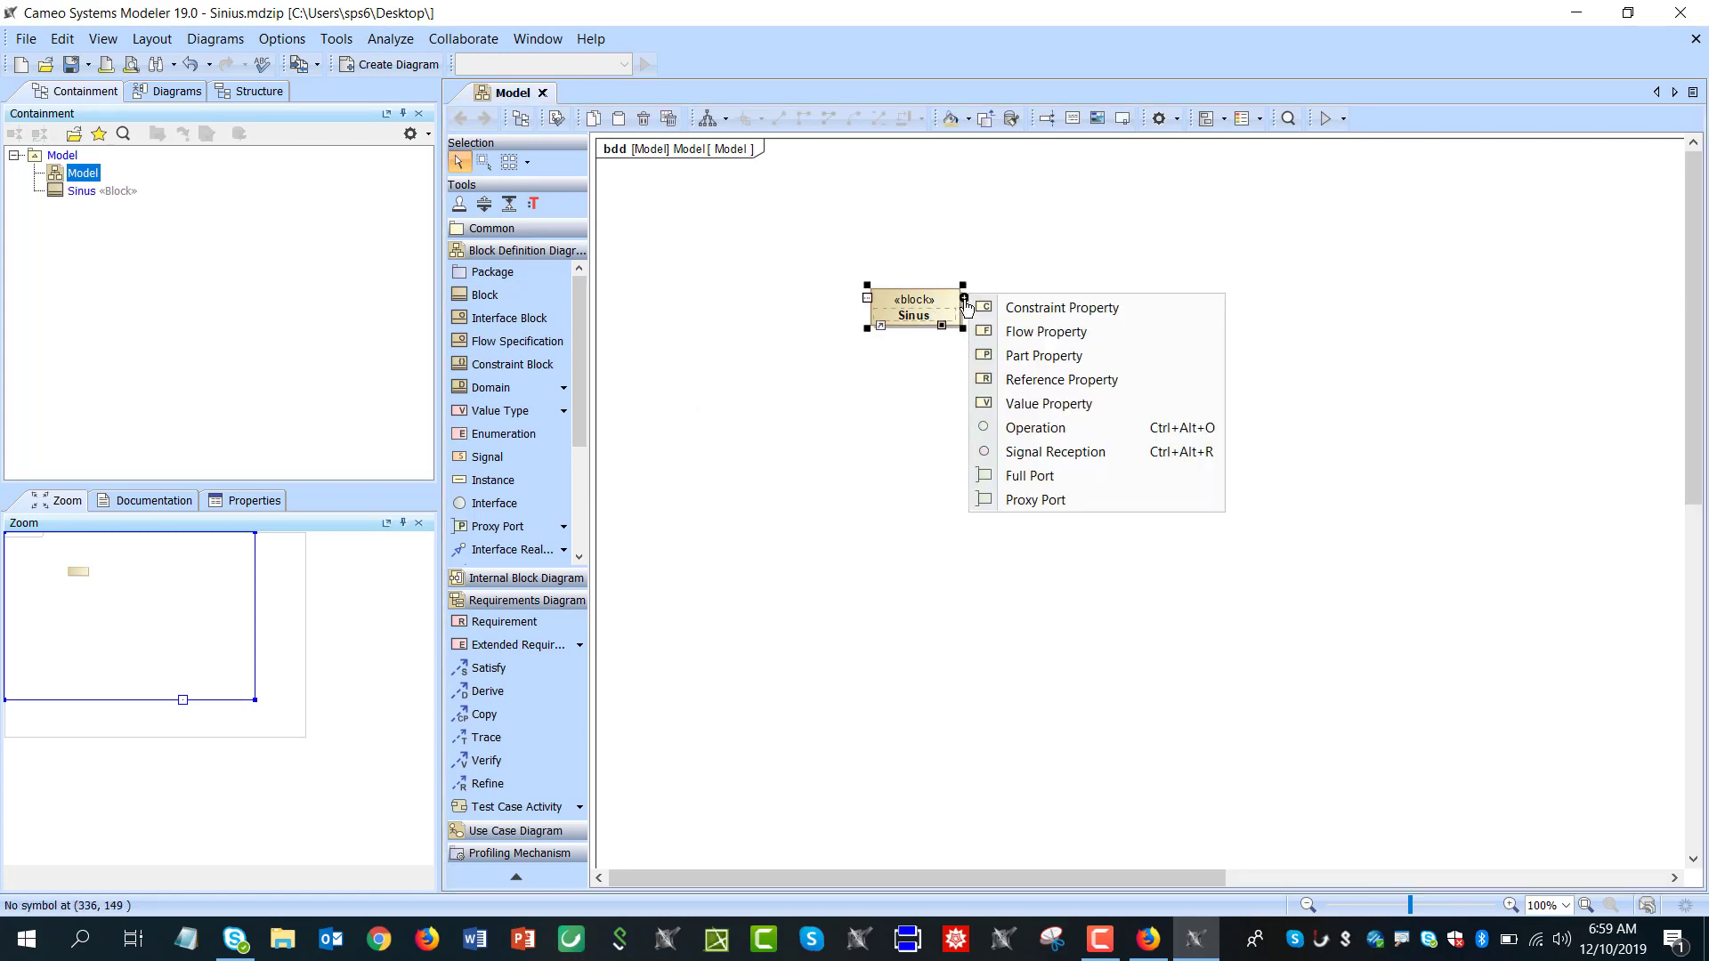
left_click(1030, 405)
type("x:real")
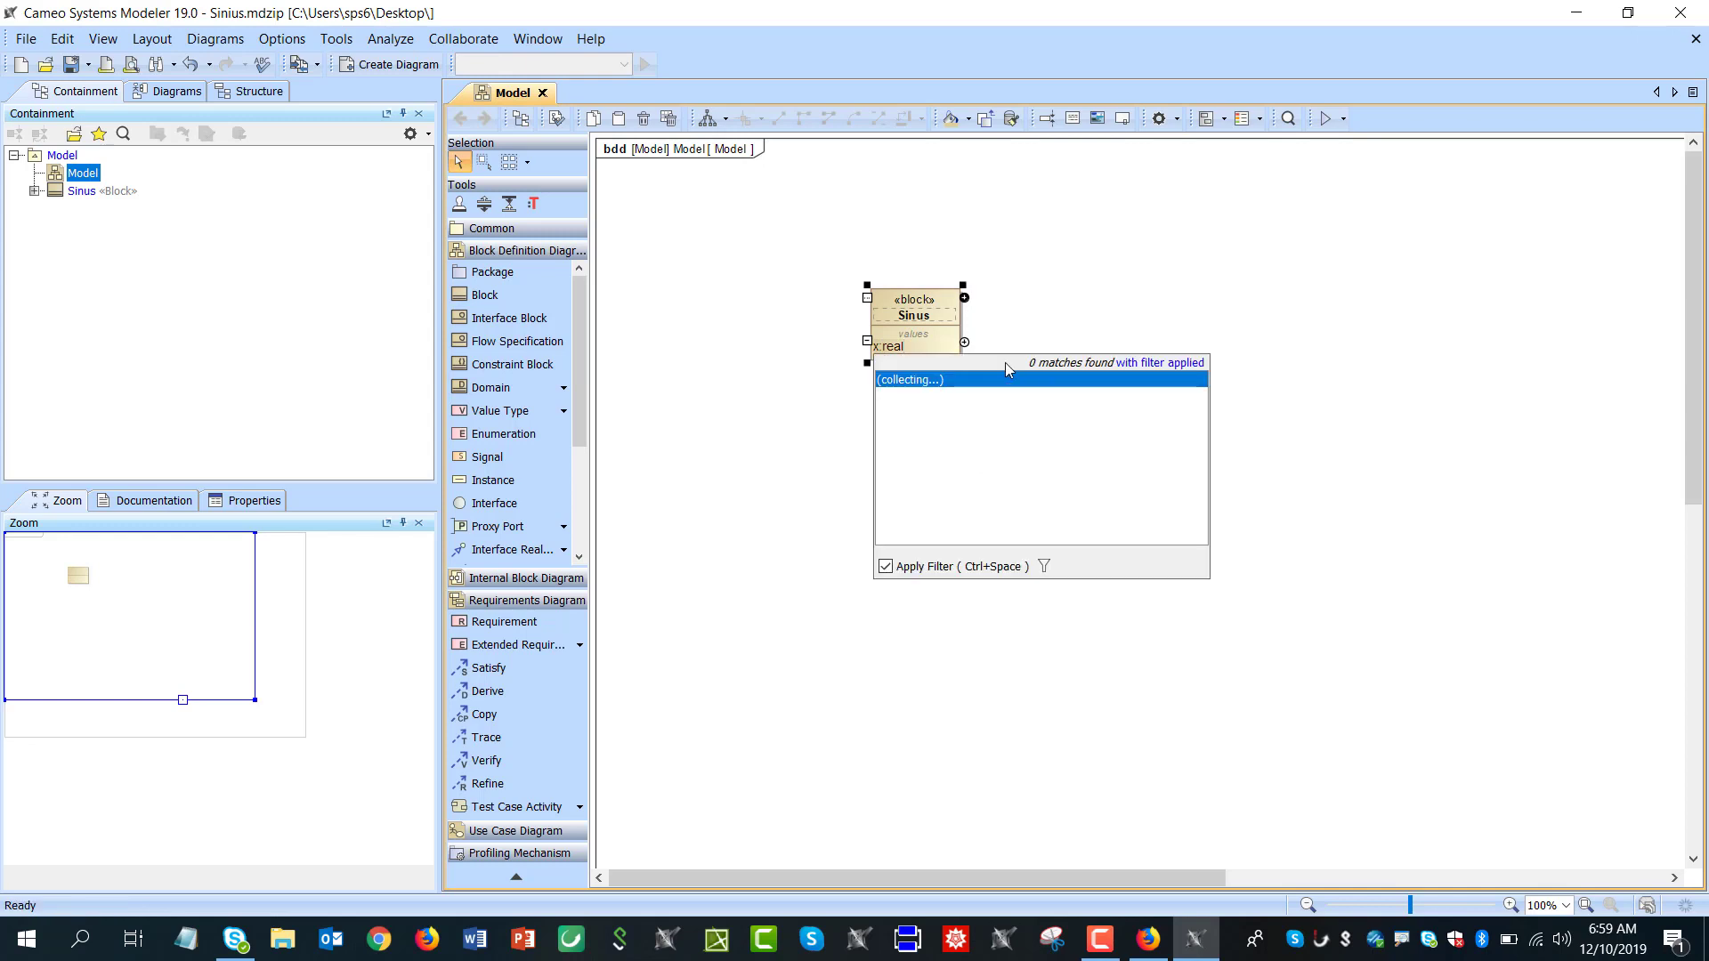
left_click(692, 408)
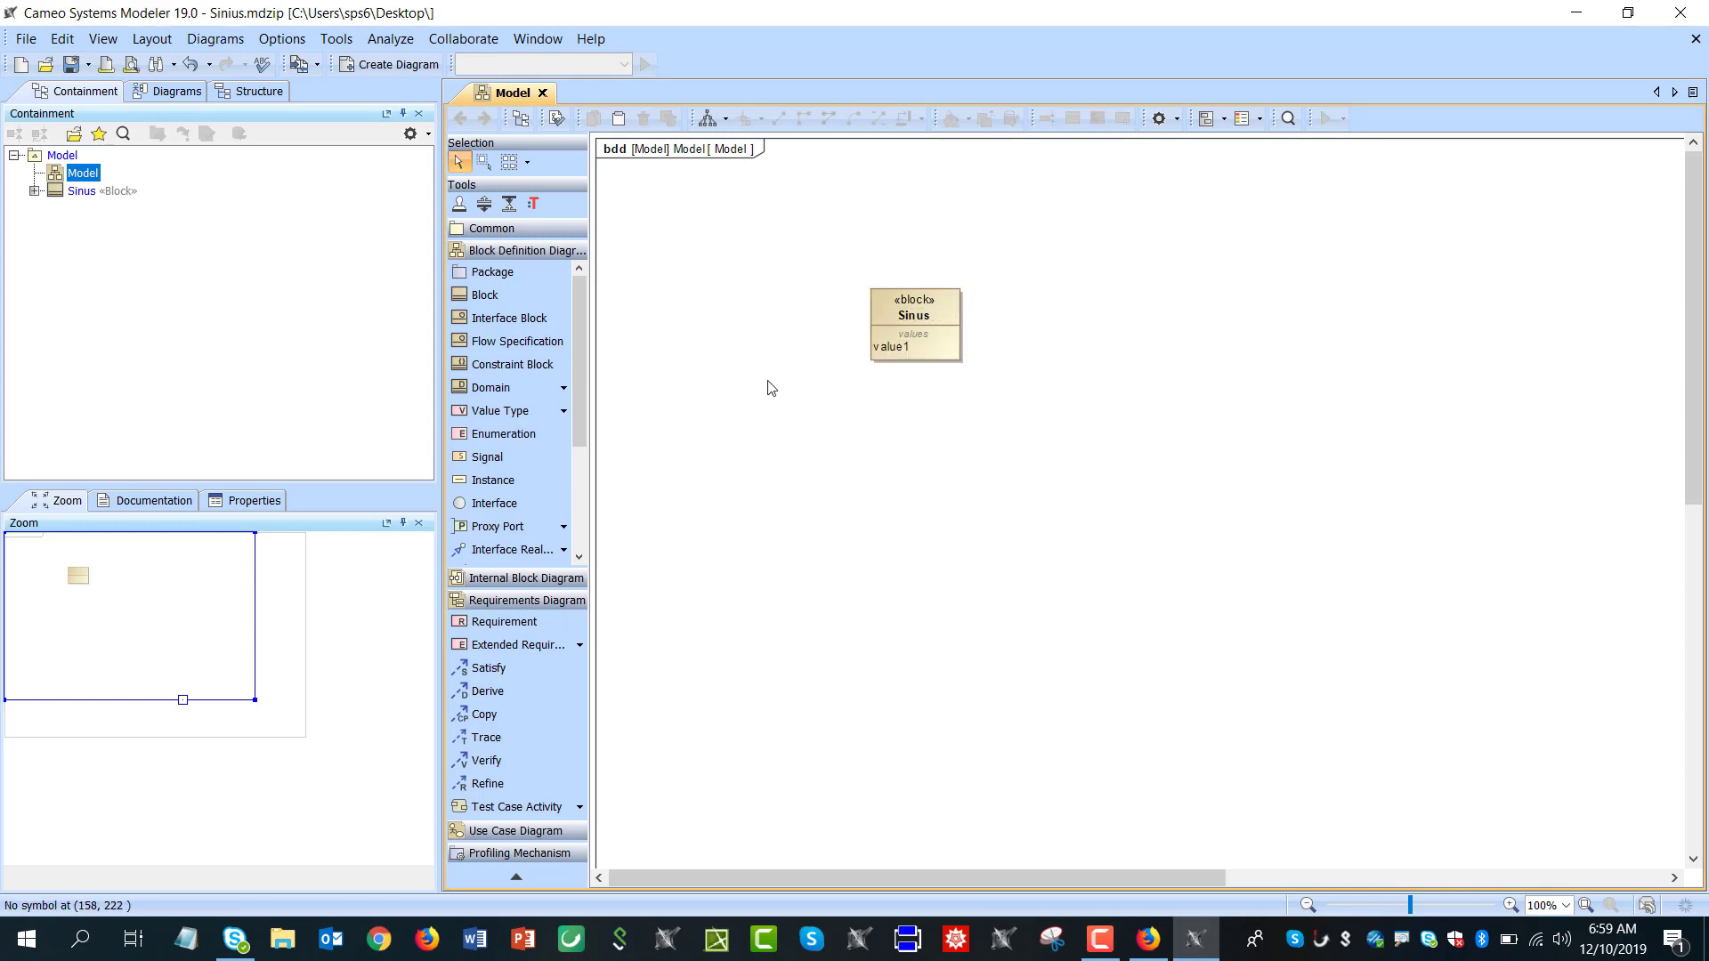
left_click(899, 316)
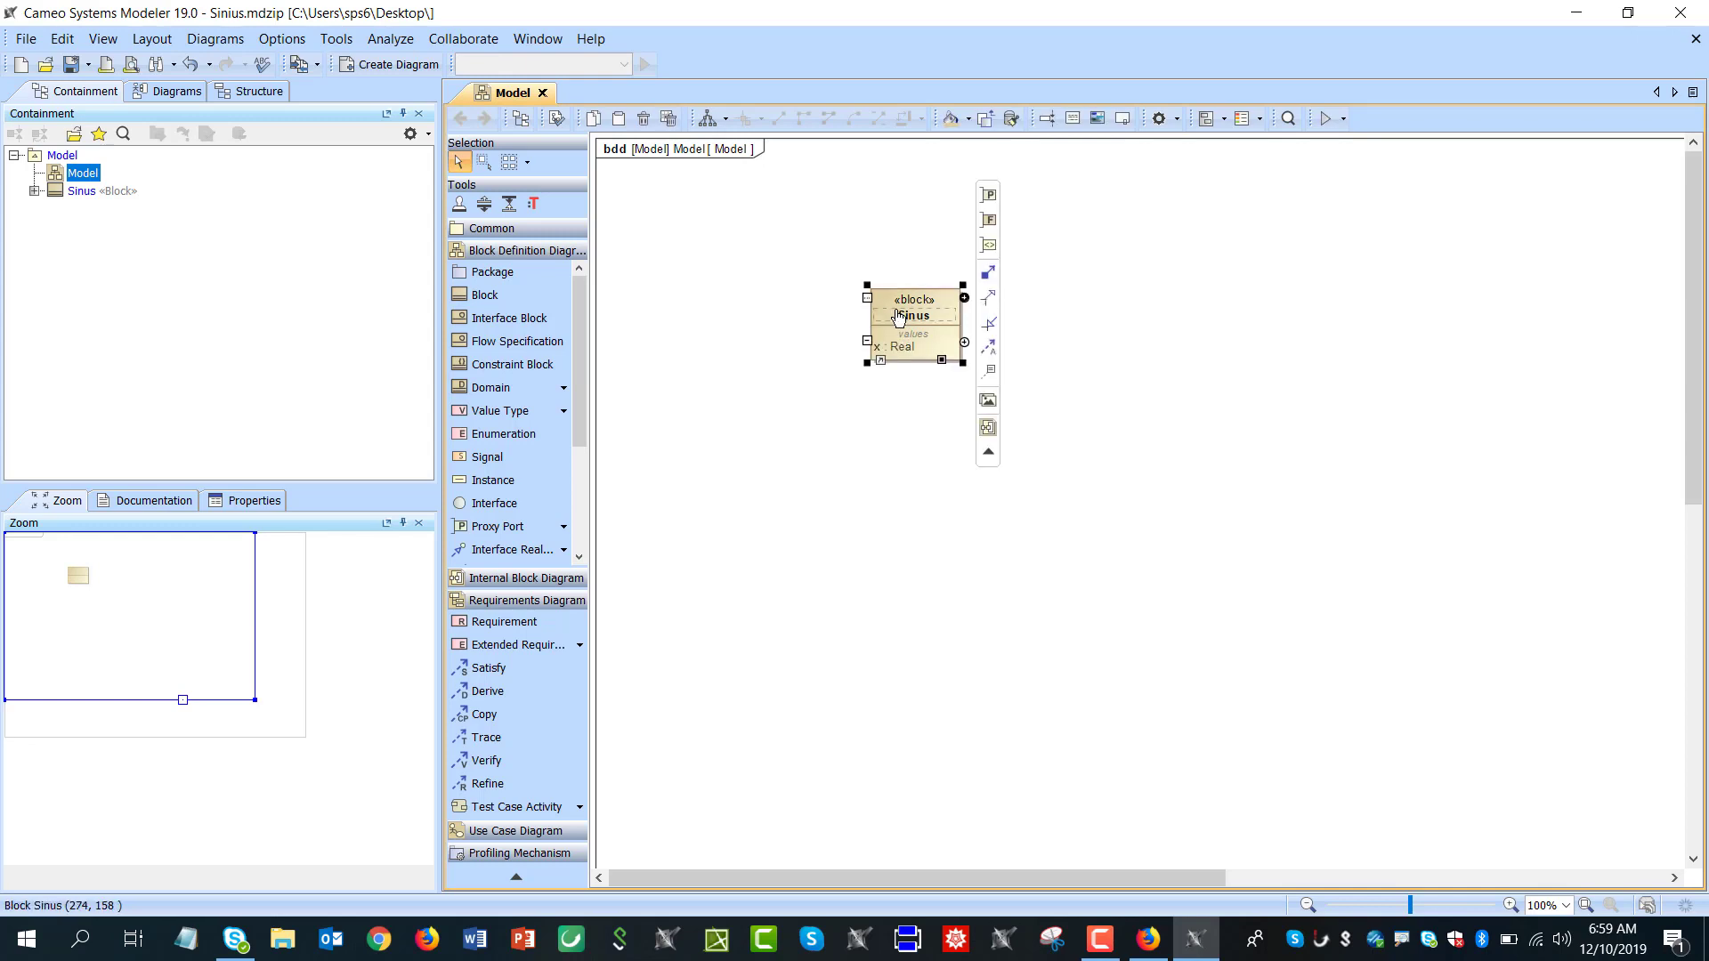
Use the Parametric Equation Wizard on Sinus to add x=sin(simtime), mapping x to the block's x
right_click(899, 316)
mouse_move(1138, 603)
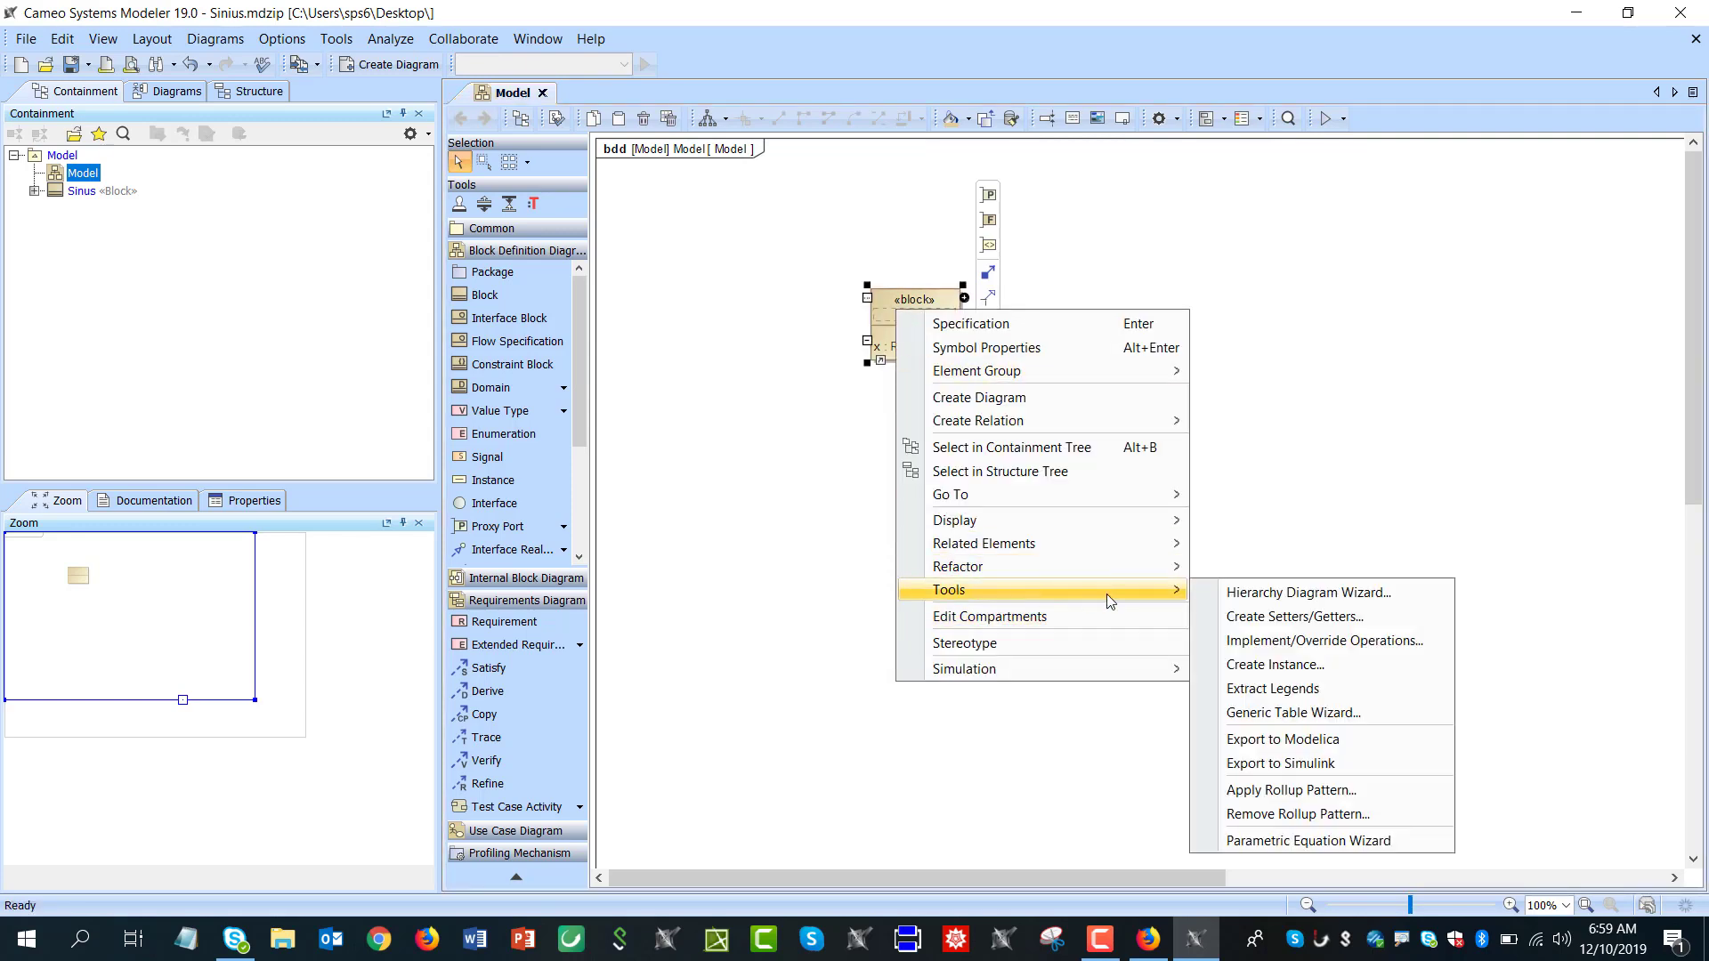
left_click(1315, 841)
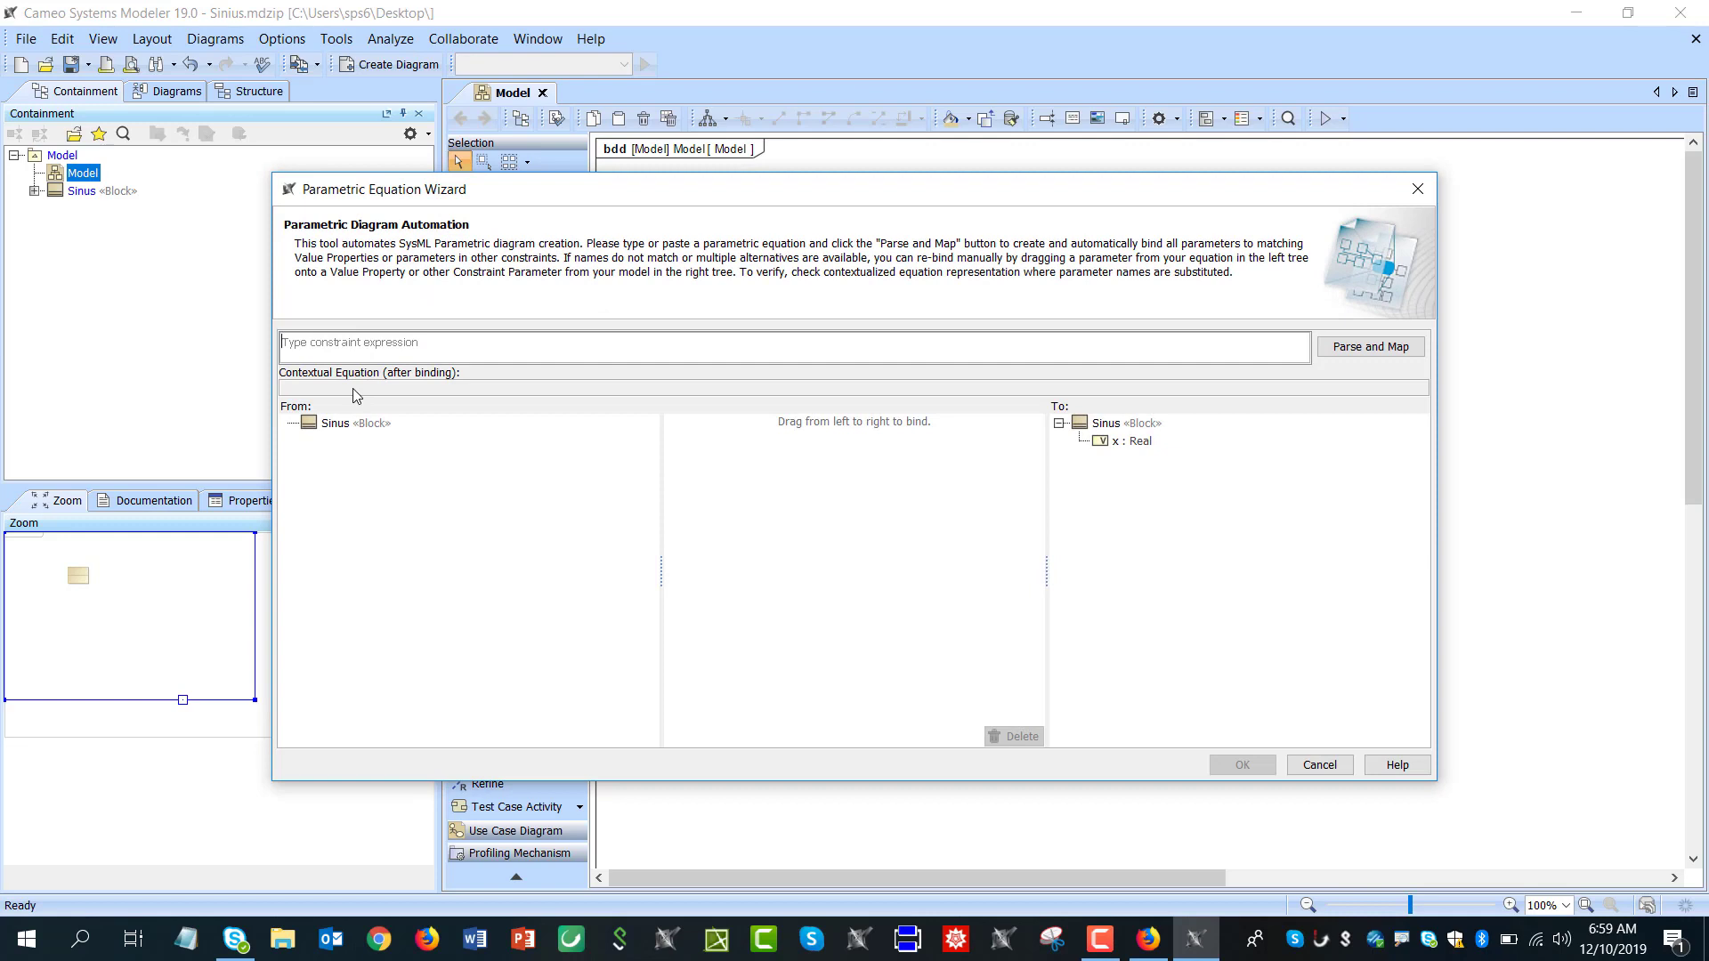
type("x=sin(simtime")
left_click(1361, 347)
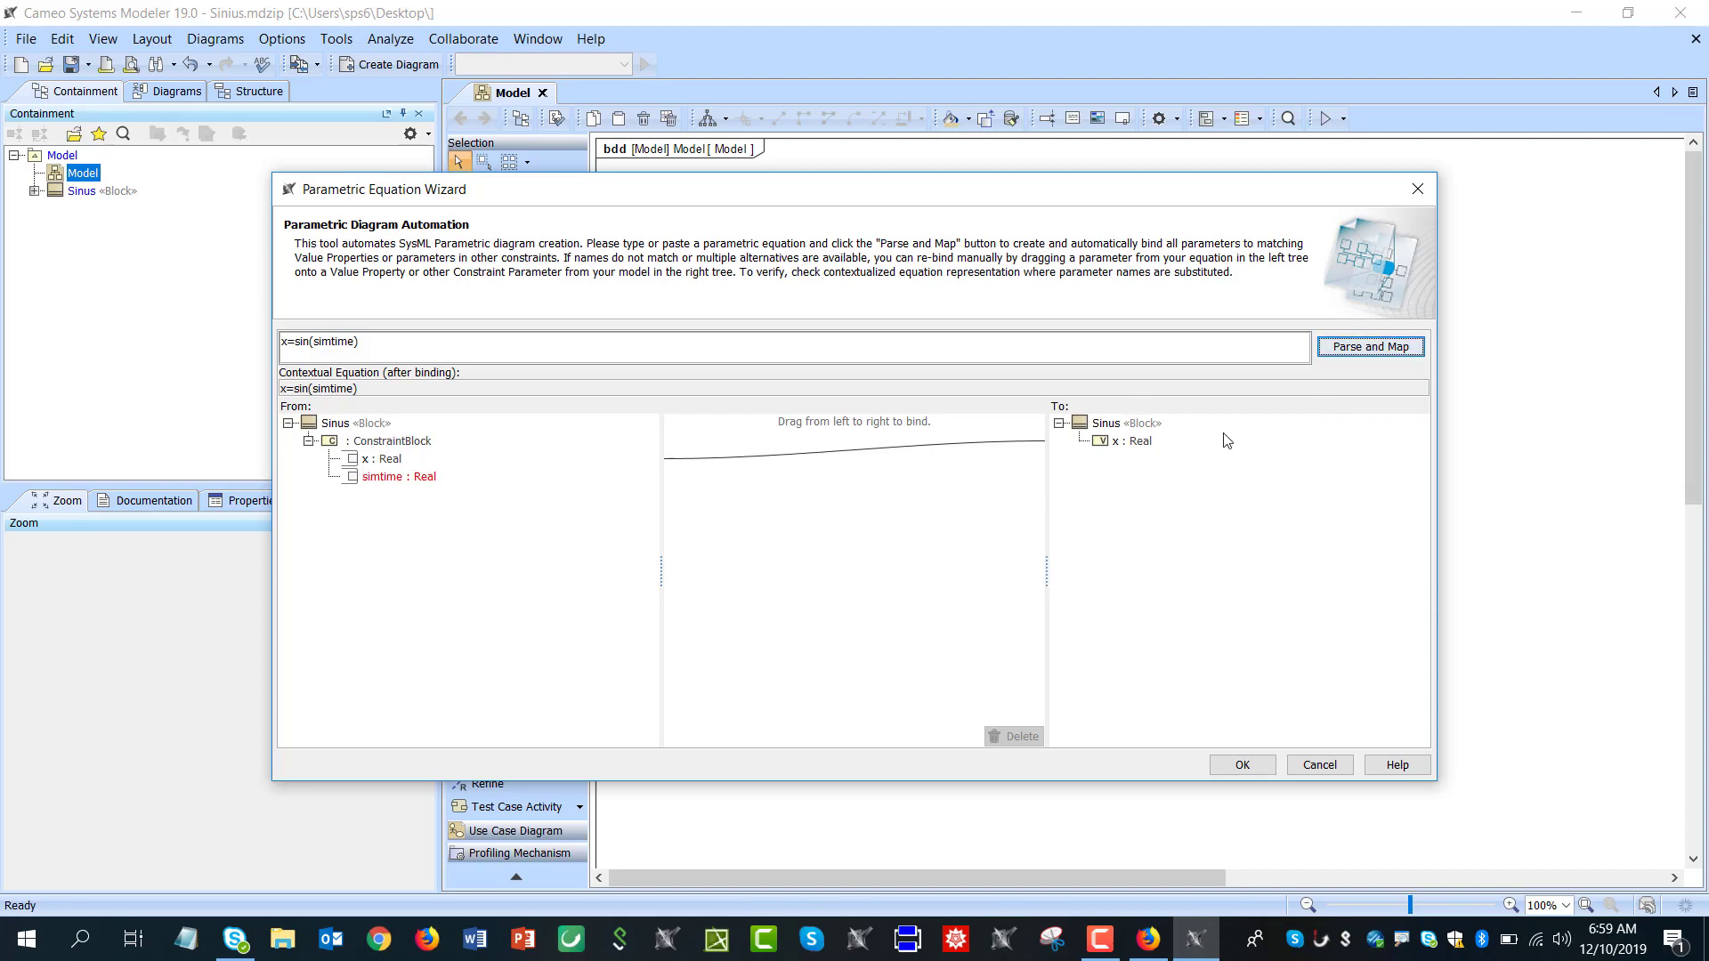
left_click(1243, 765)
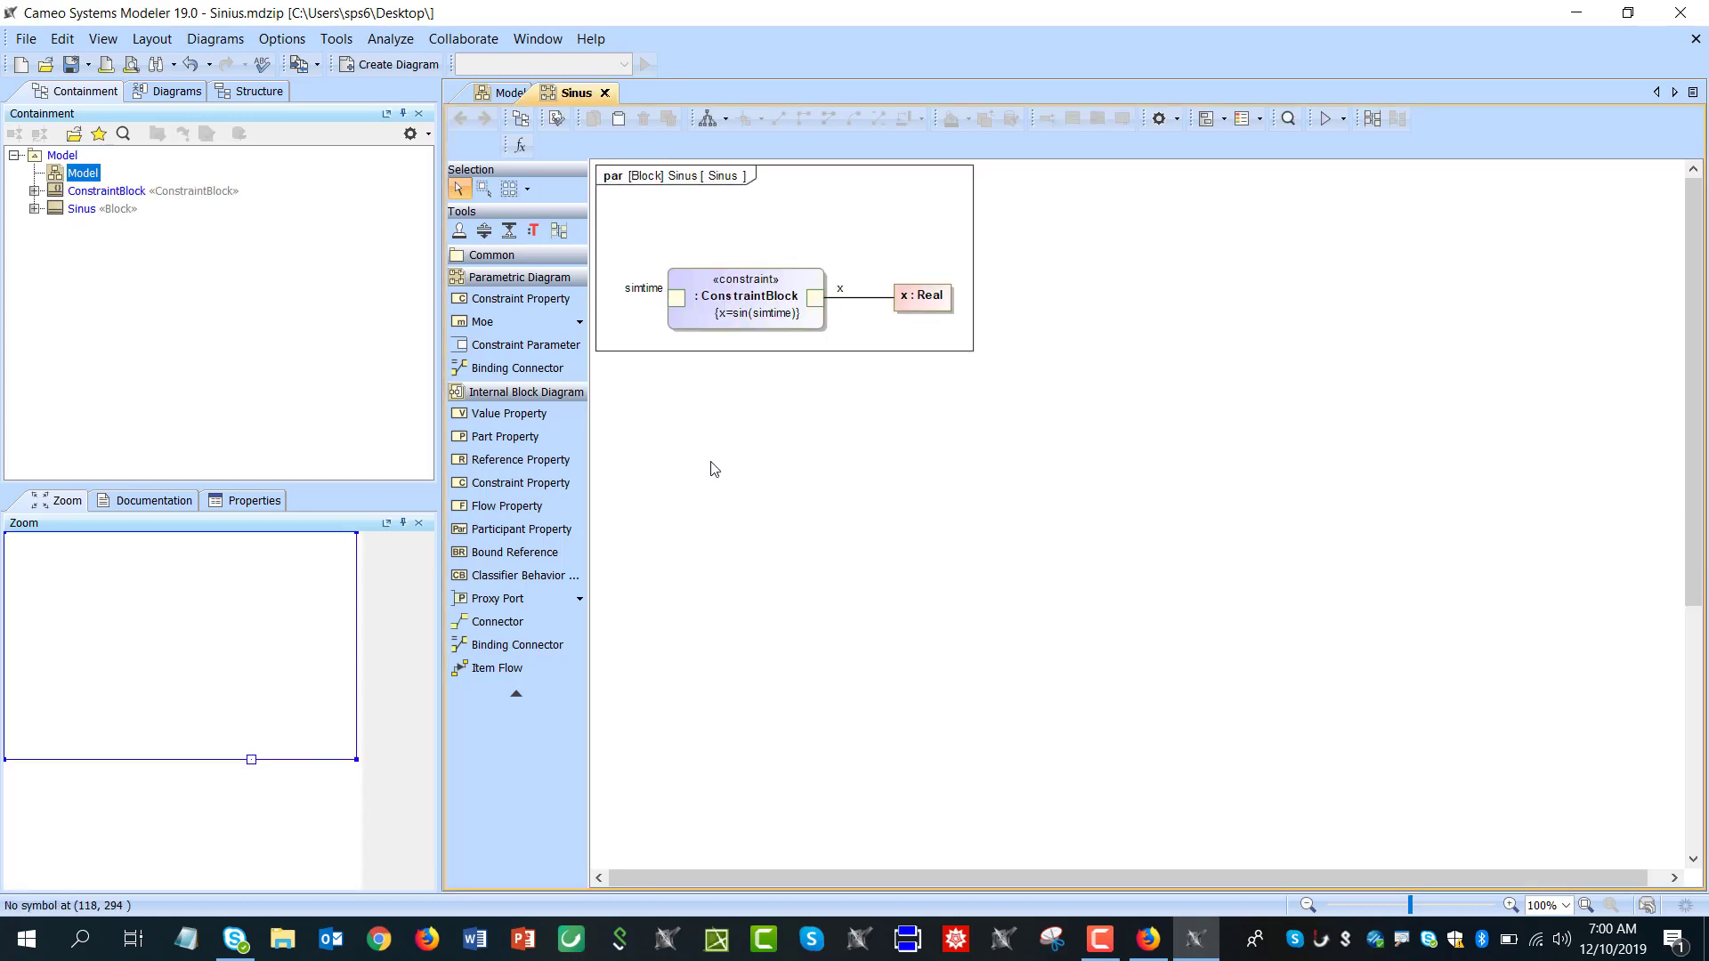
Delete the constraint's simtime port, then select the root Model in the Containment tree
left_click(676, 303)
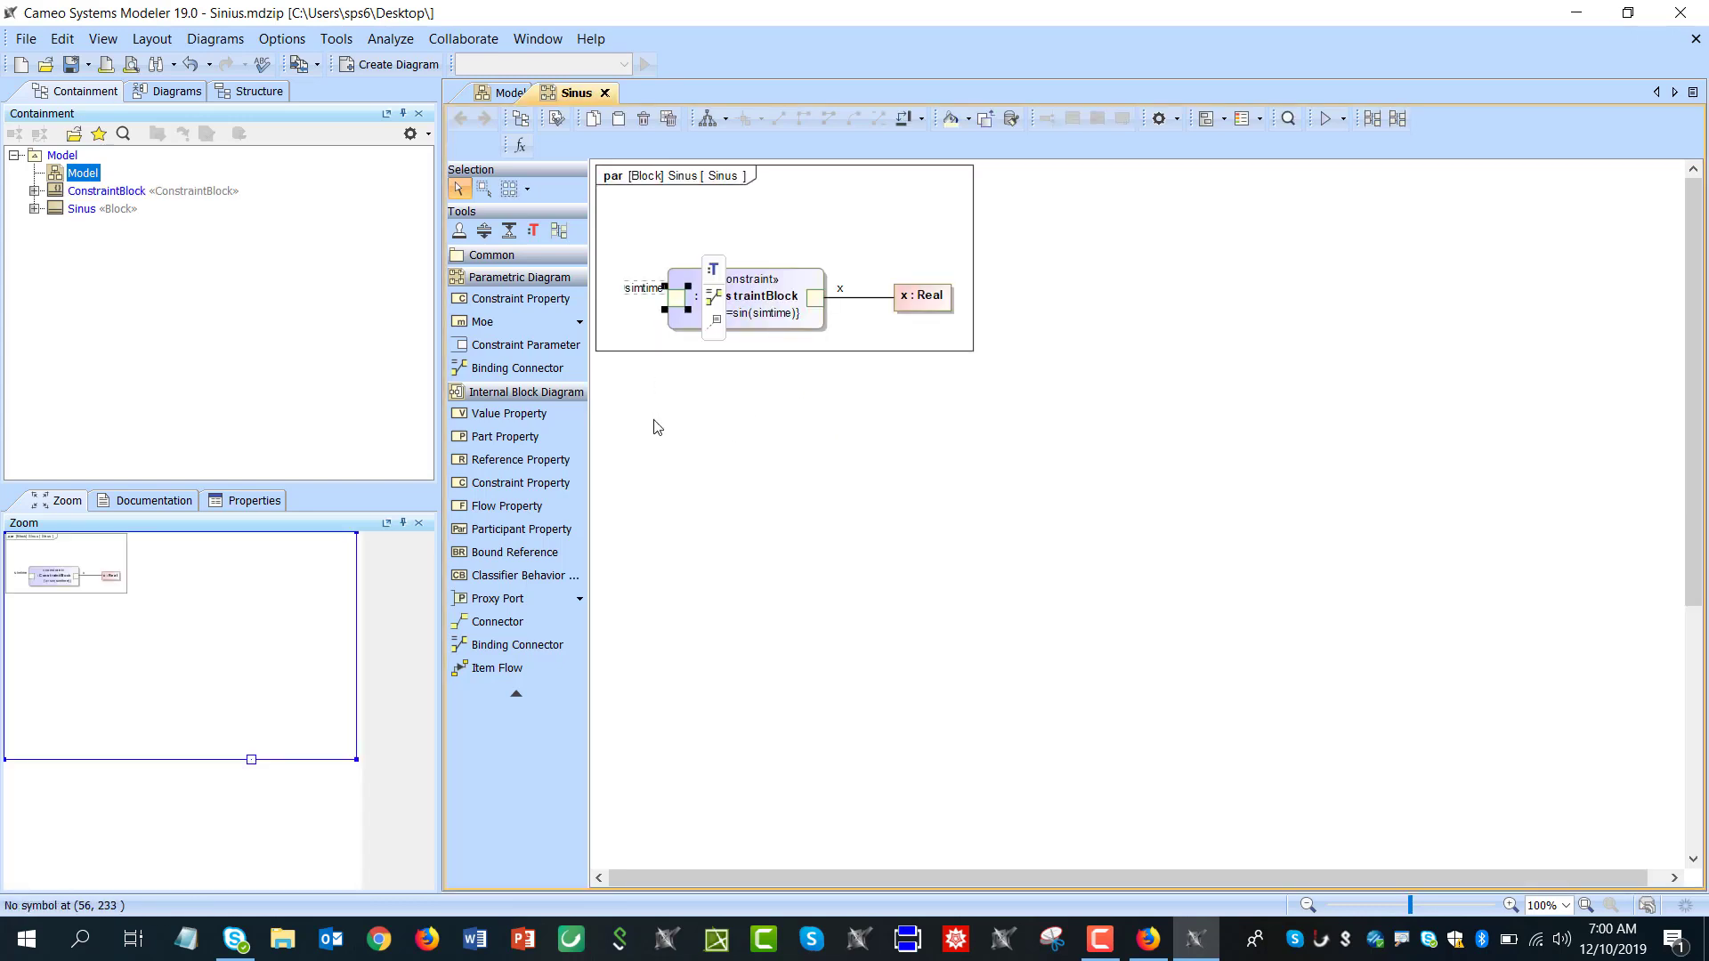
key("Delete")
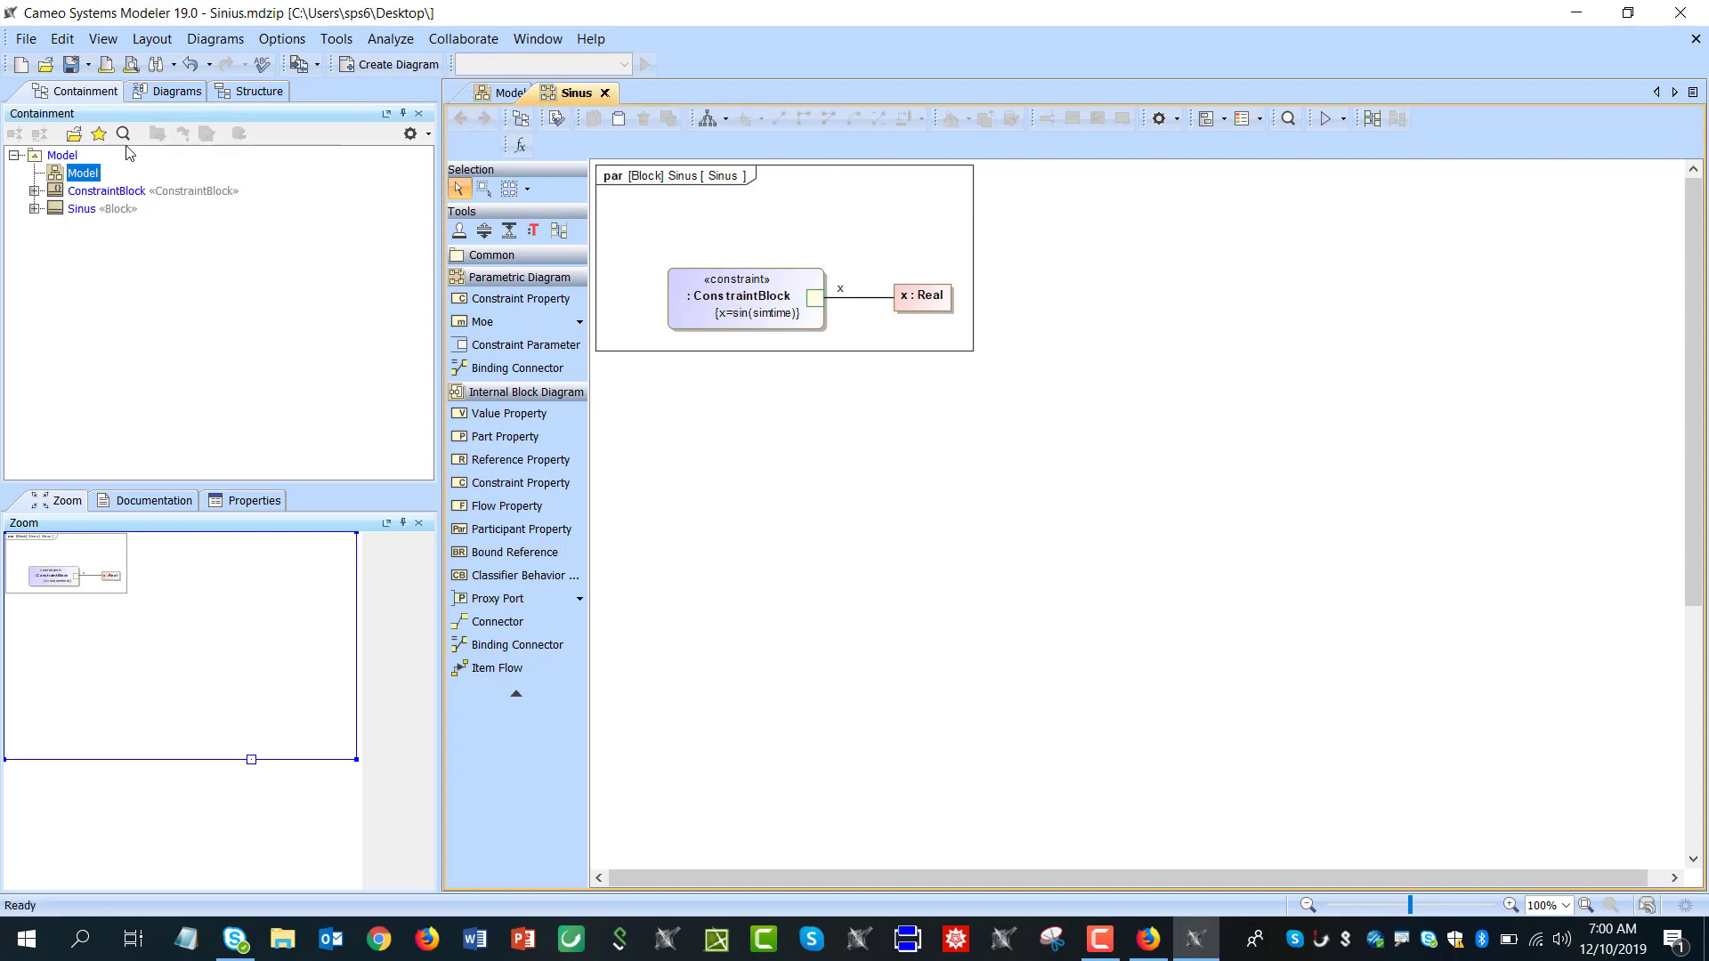
left_click(71, 158)
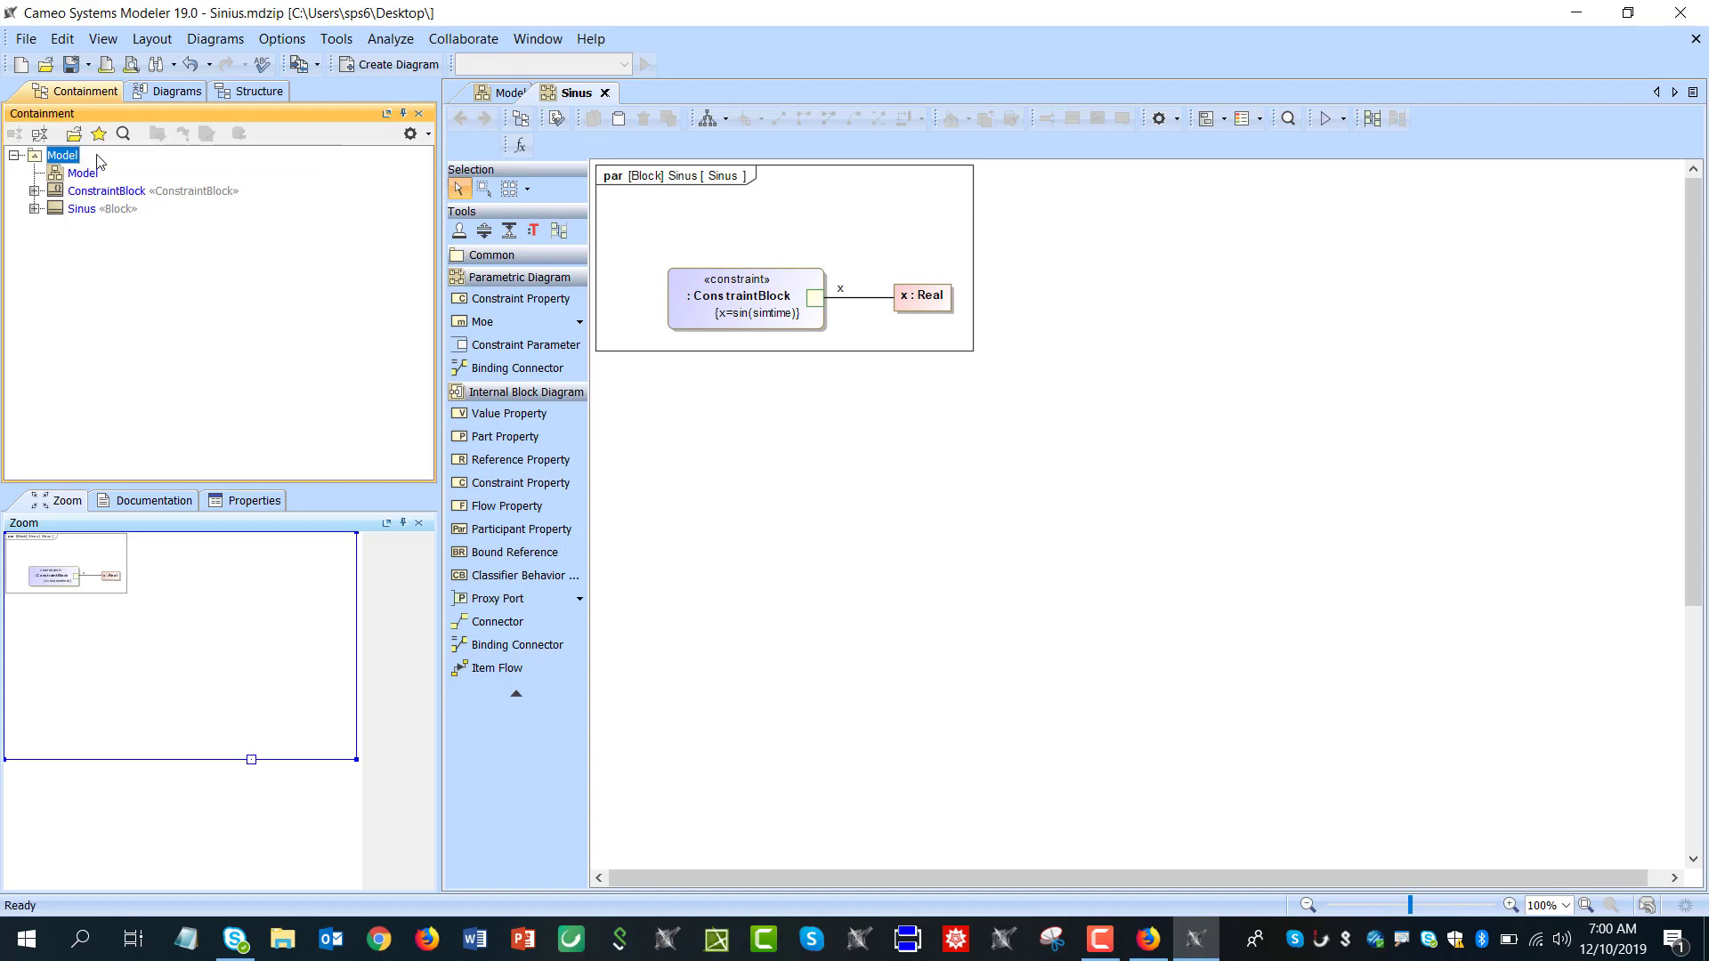
Create a simulation configuration diagram named si
left_click(378, 66)
double_click(655, 241)
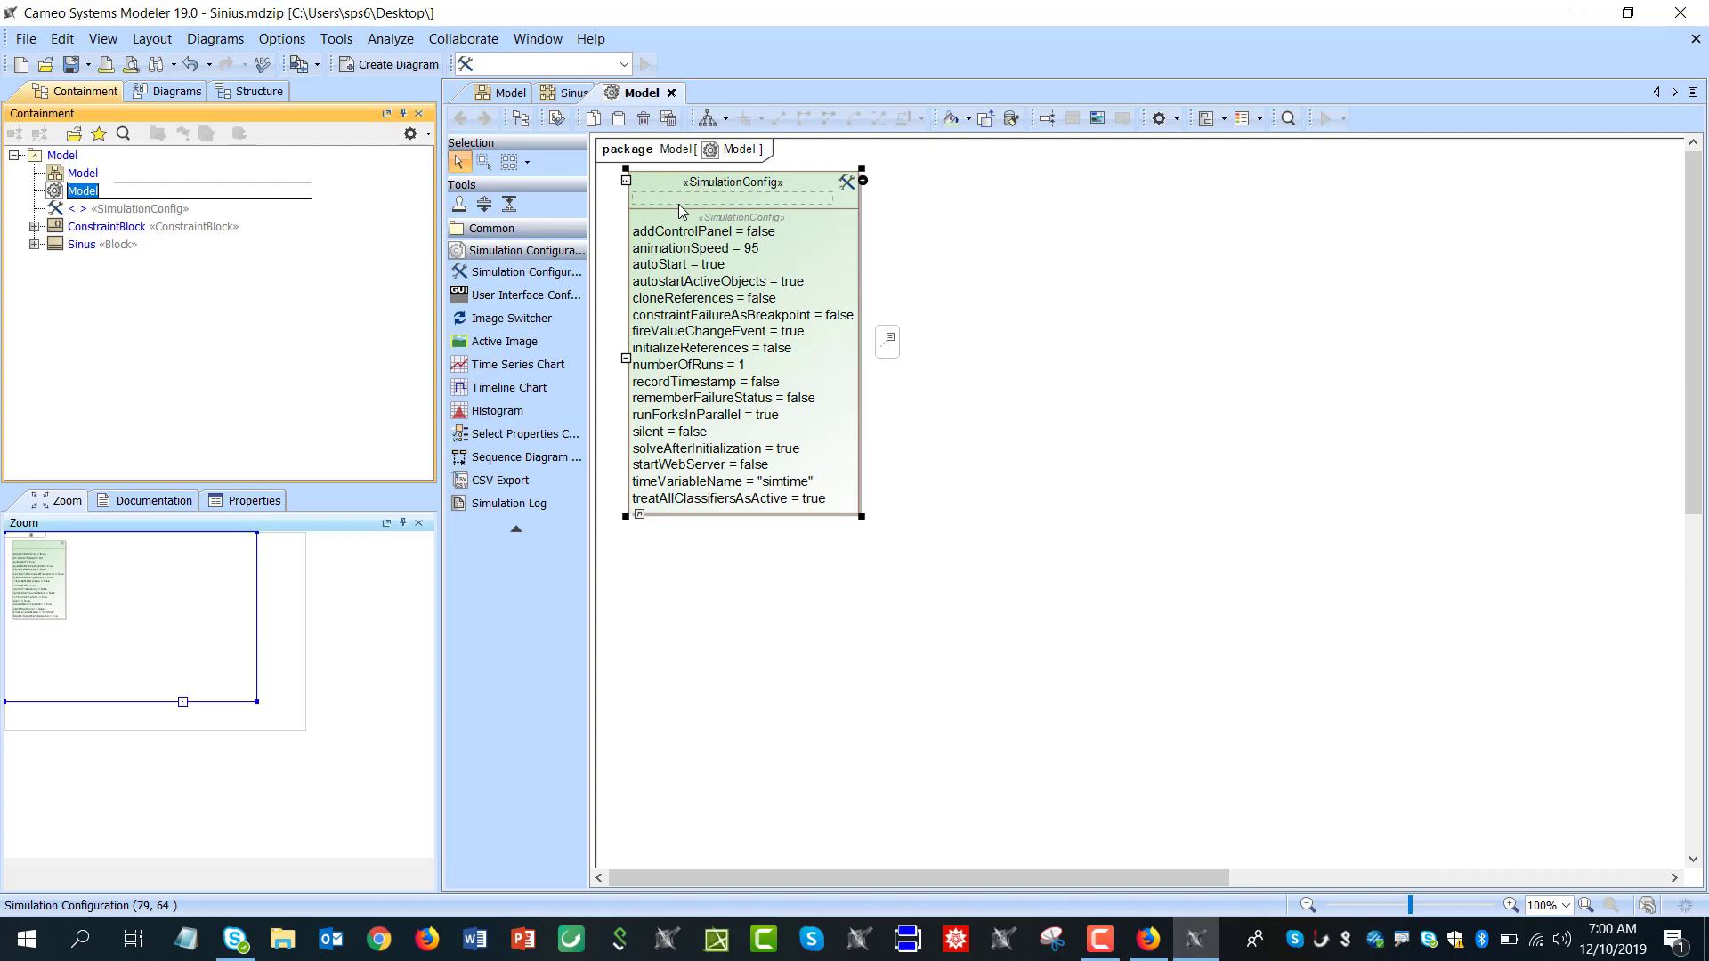
type("si")
left_click(734, 201)
Name the configuration sinus config and set Sinus as its execution target
type("simu")
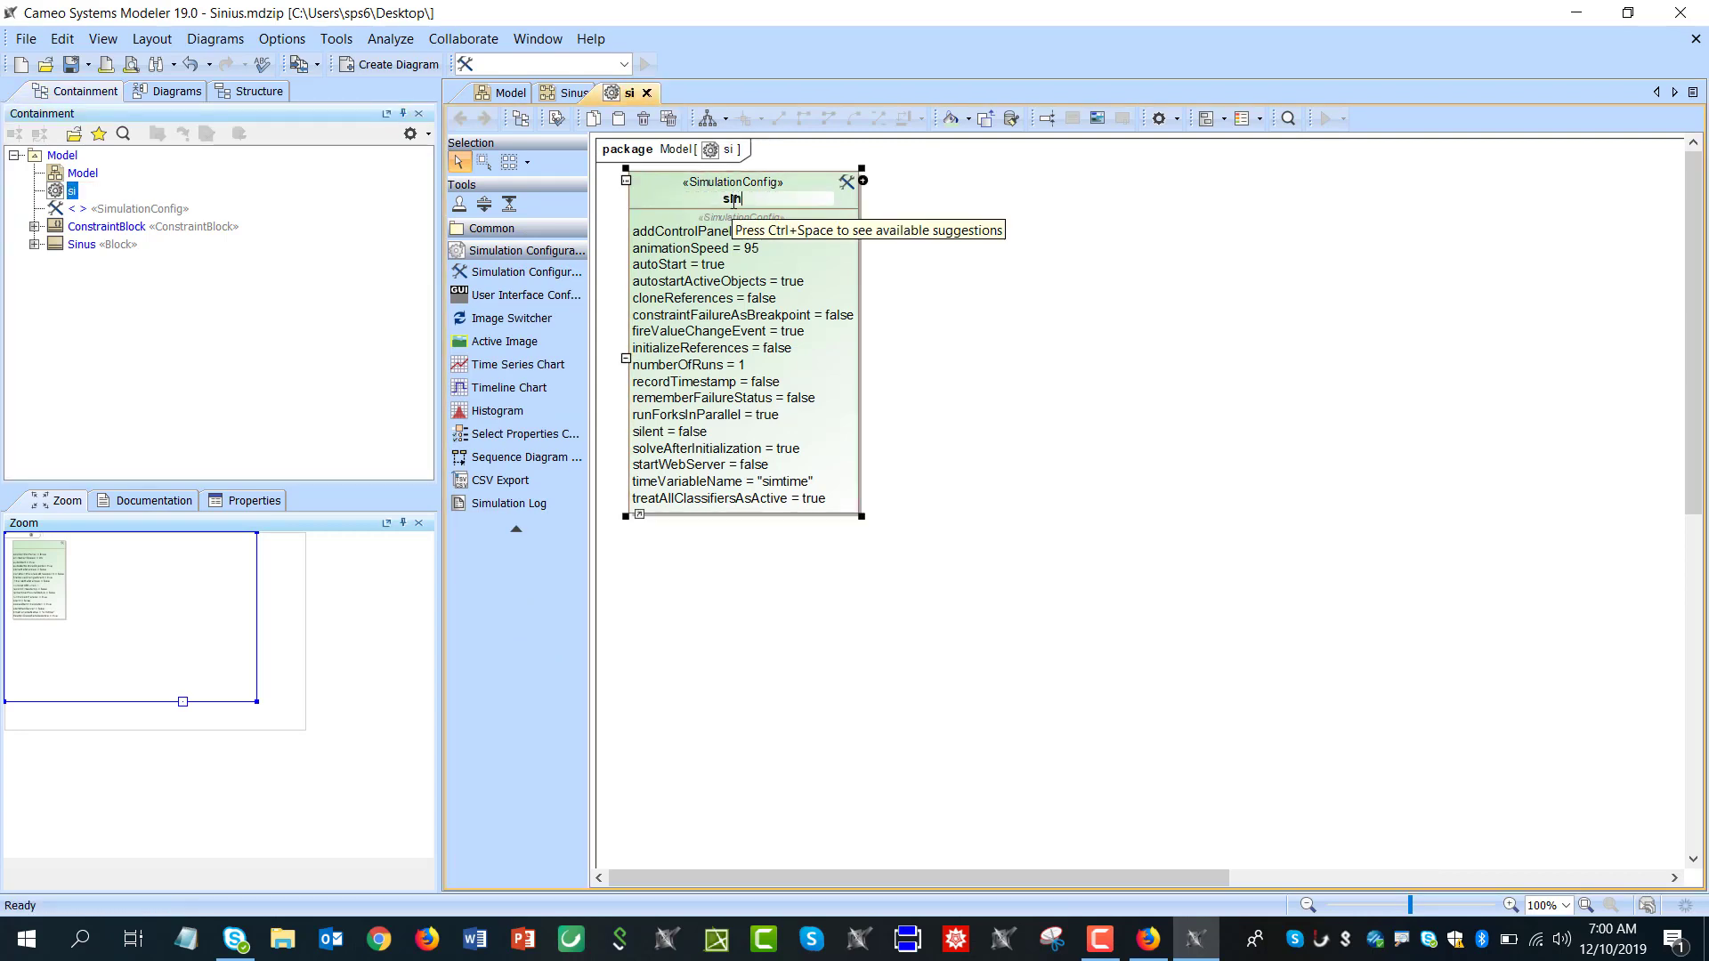
type("s config")
key("Return")
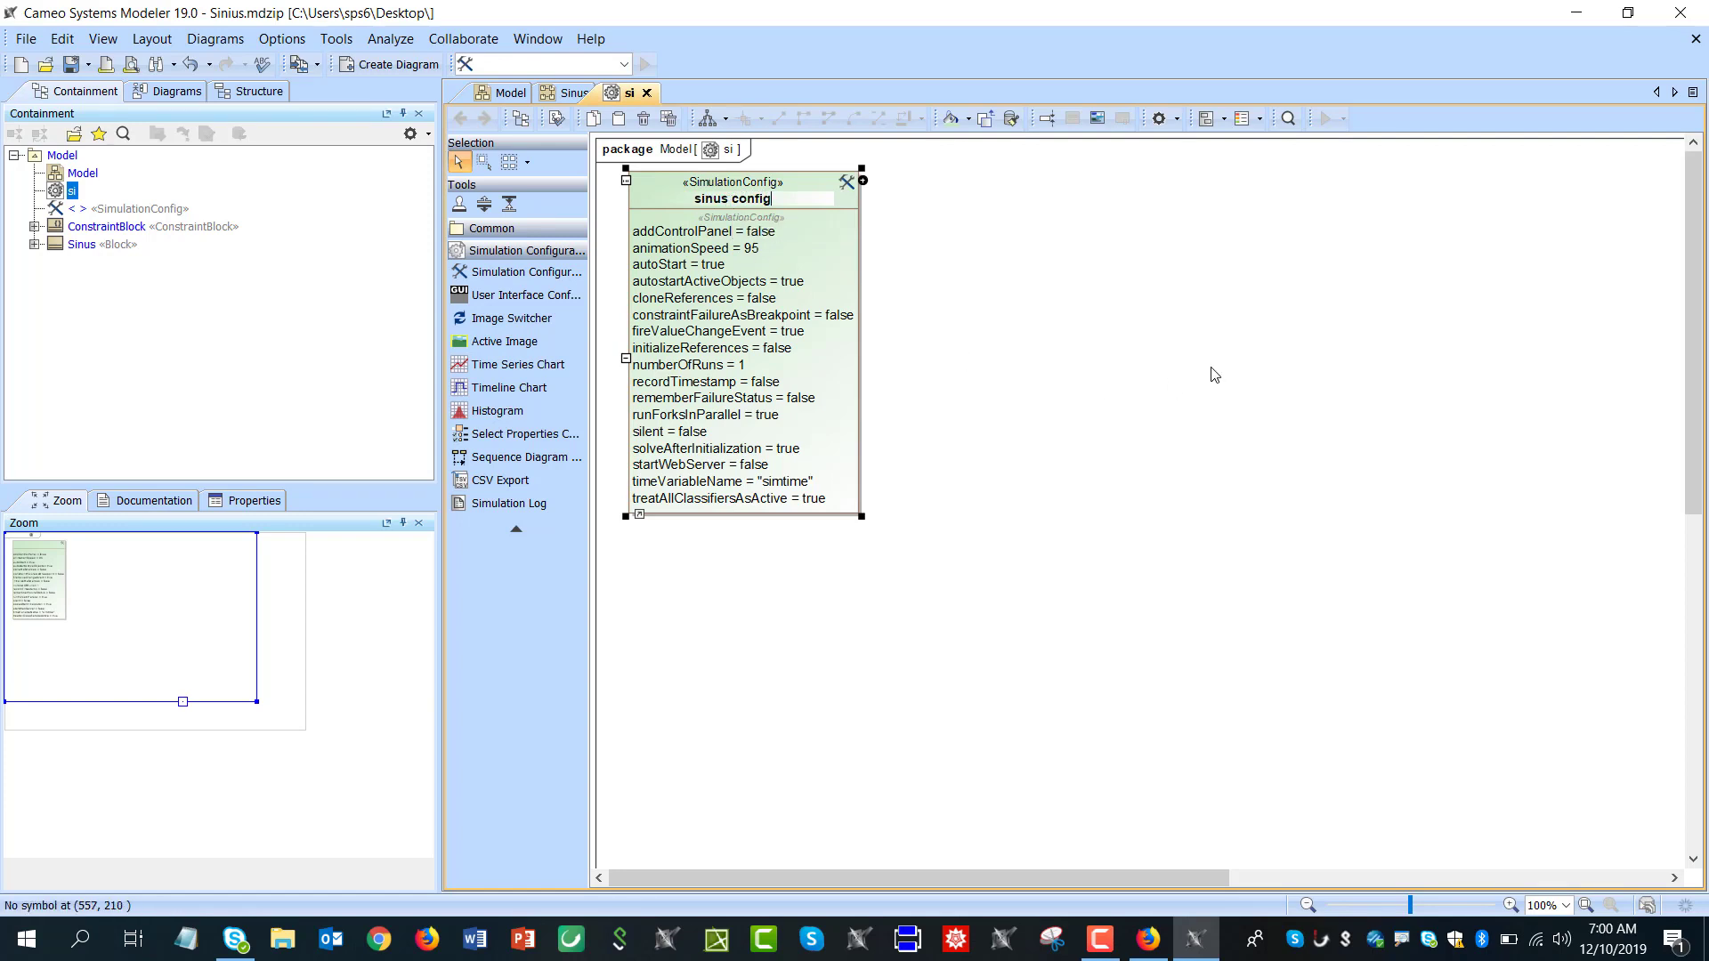
left_click(1213, 372)
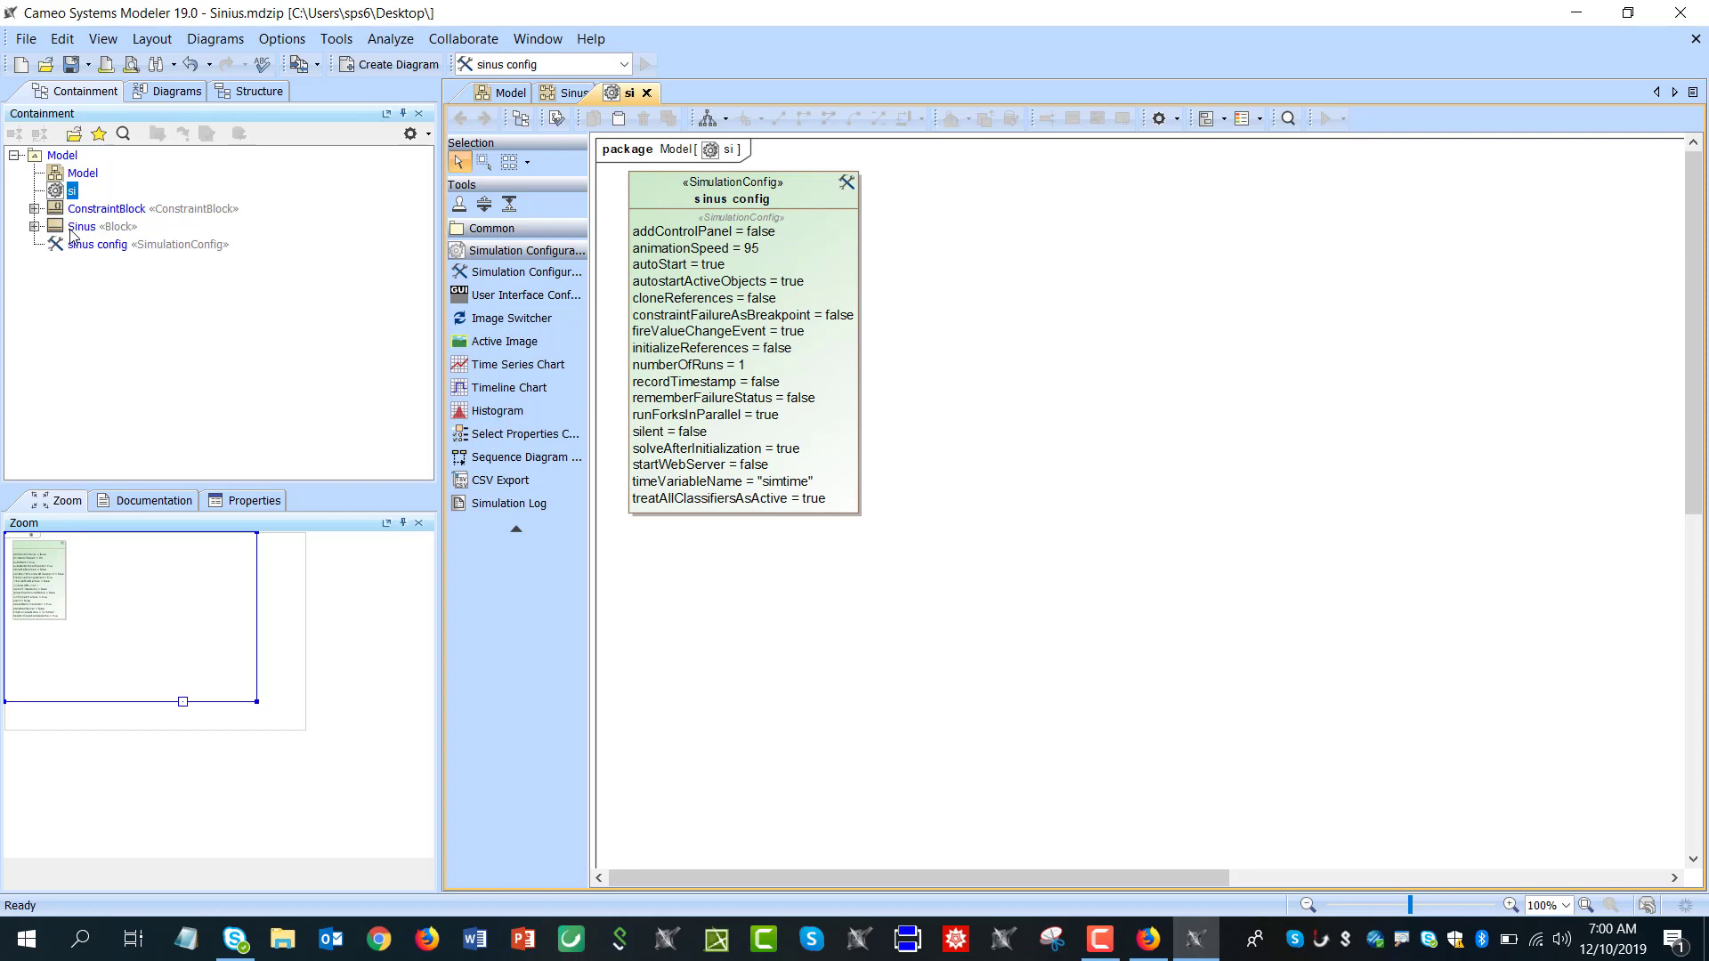
left_click_drag(80, 228, 750, 337)
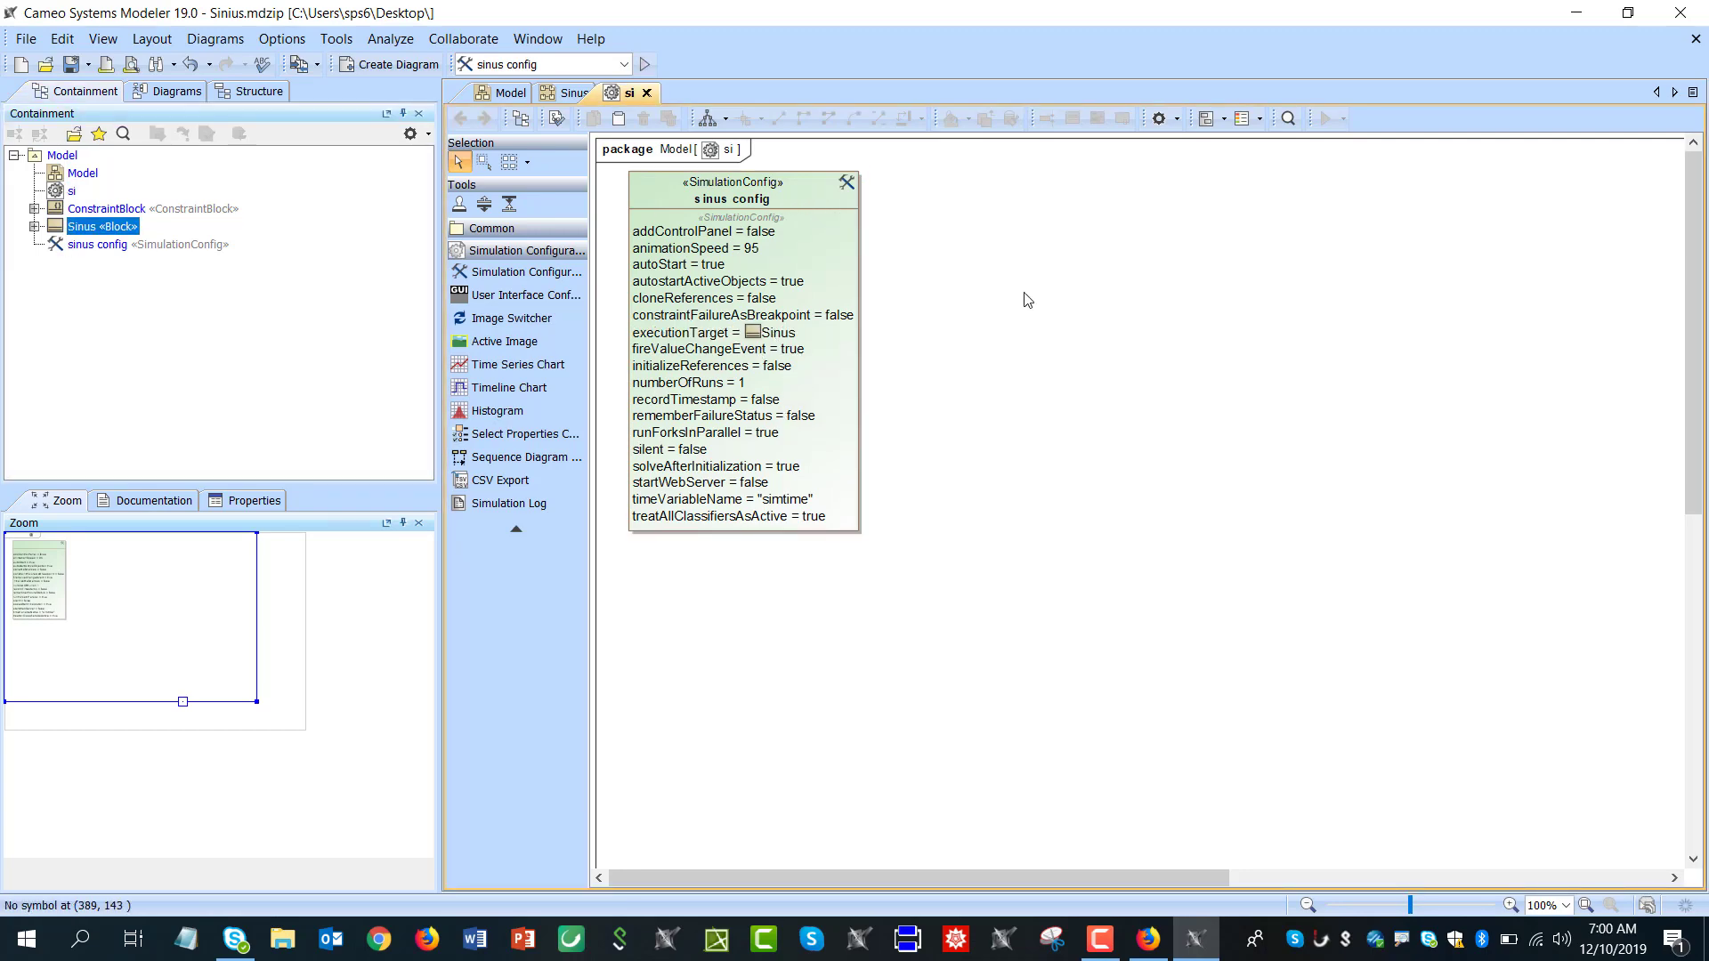
In sinus config's timing properties, set Start Time 0 and Time Unit millisecond
left_click(781, 197)
double_click(763, 212)
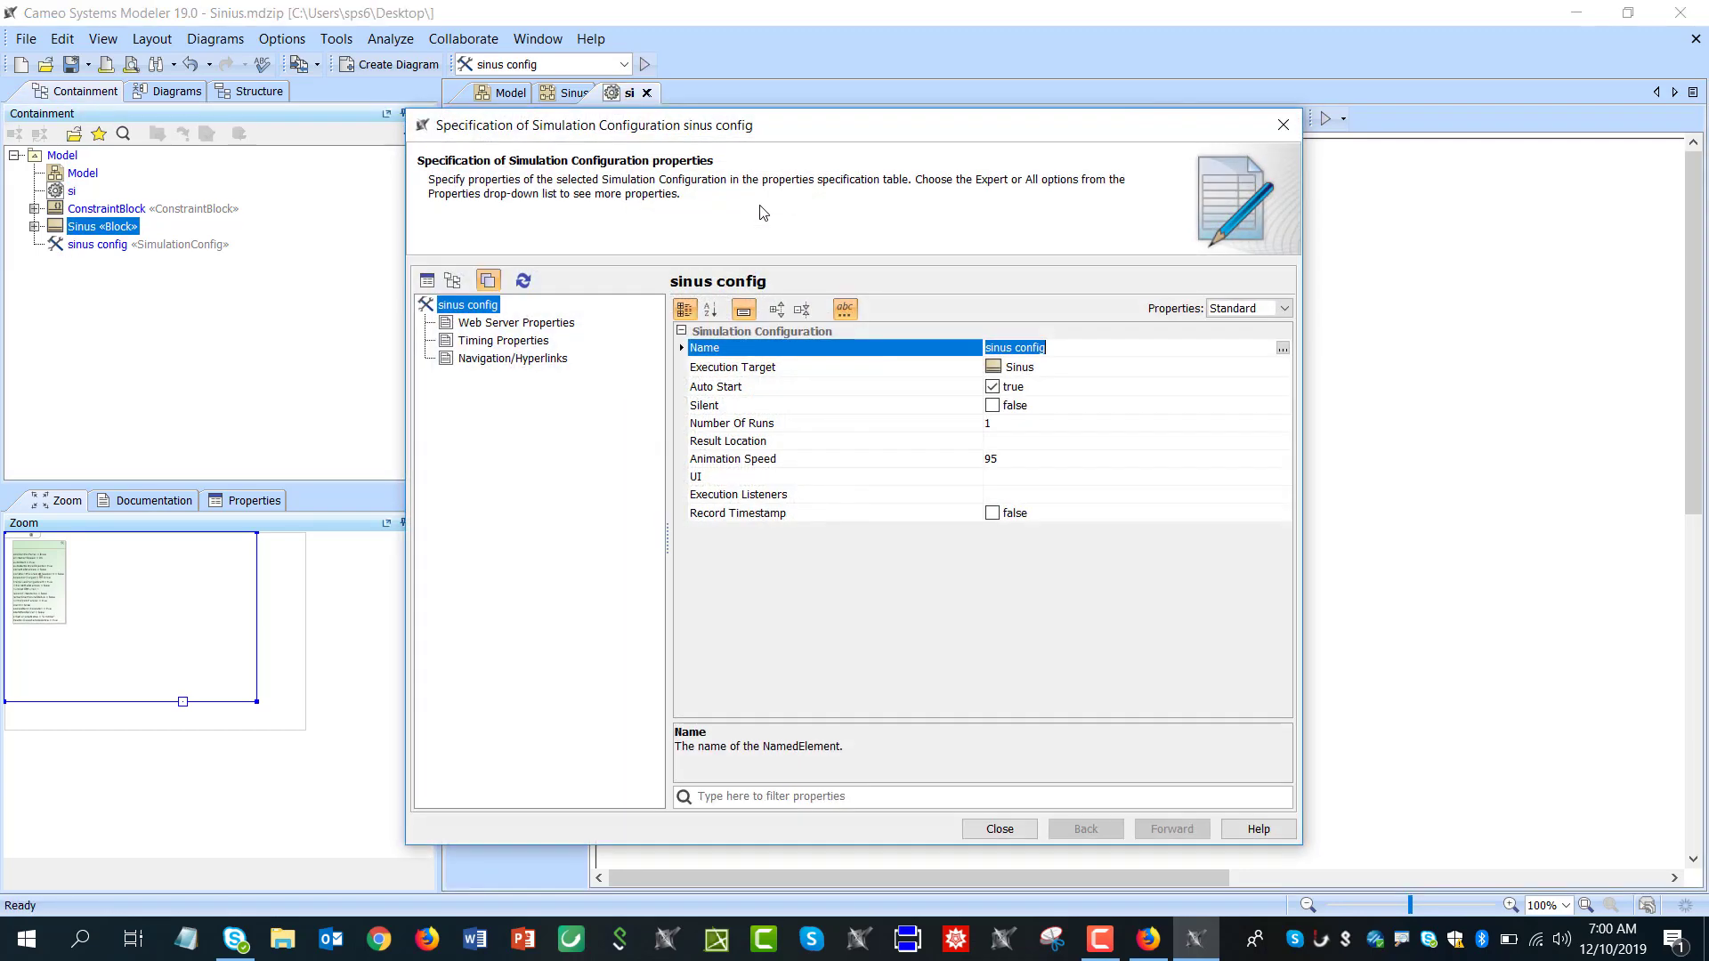
left_click(526, 343)
left_click(1006, 367)
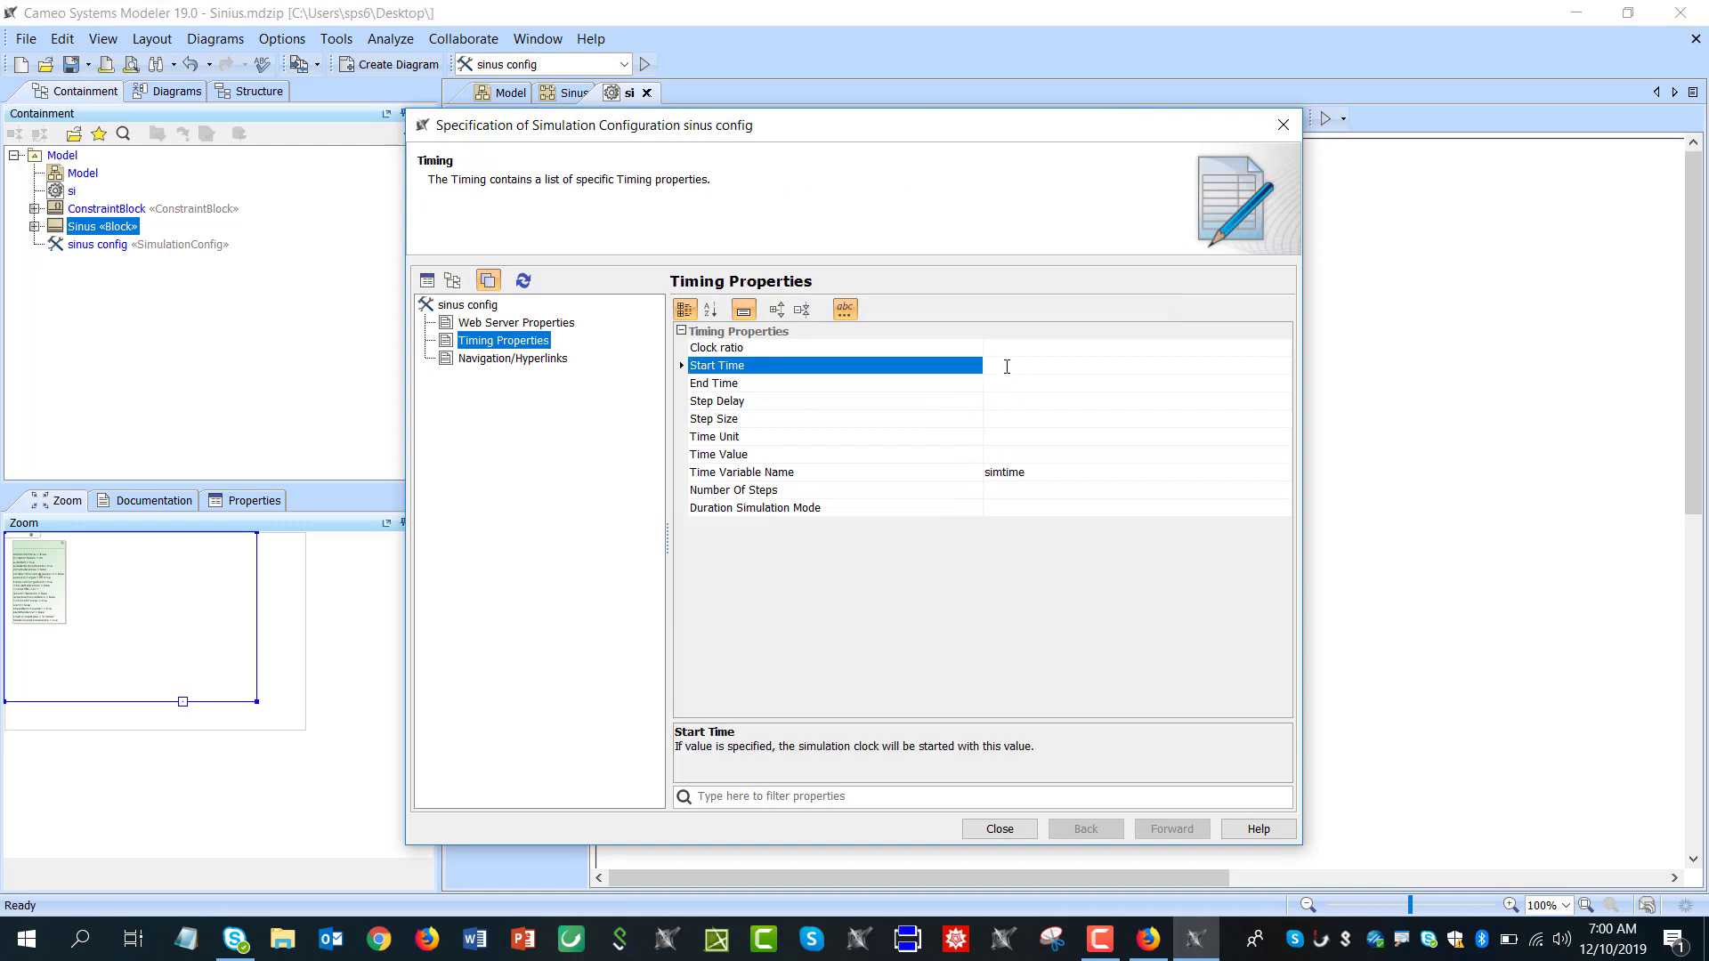
type("0")
left_click(1018, 437)
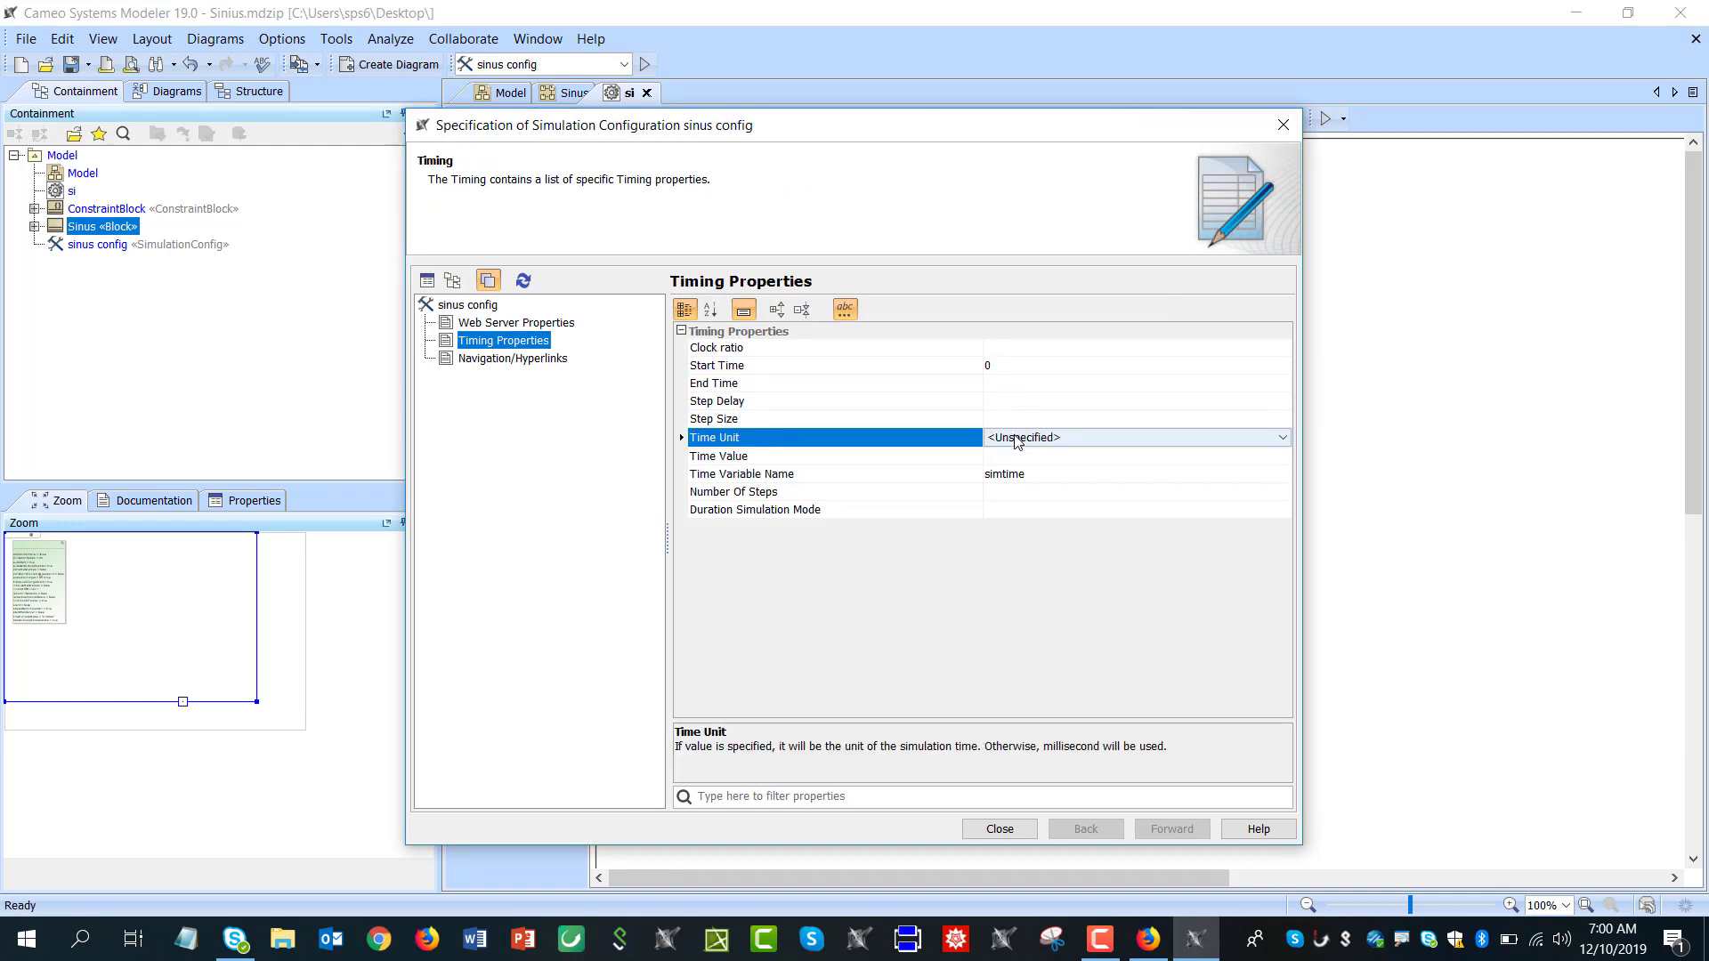
left_click(1020, 438)
left_click(1037, 512)
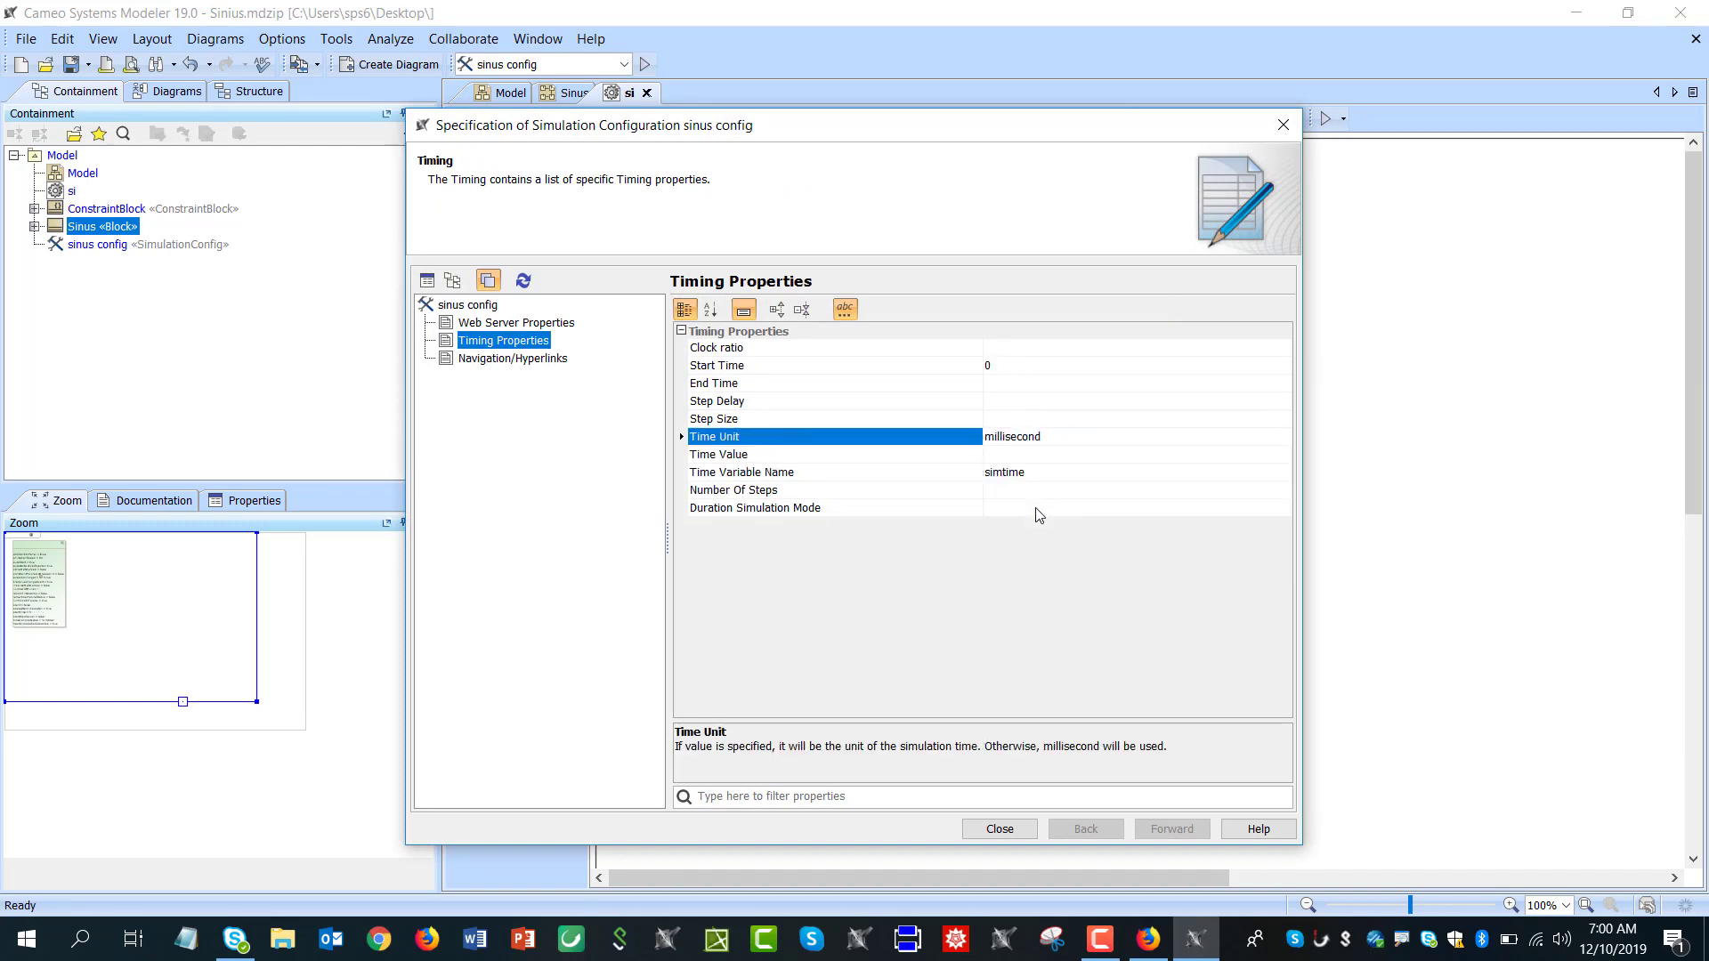
Set Step Size and Step Delay to 50, then close the specification
left_click(1023, 415)
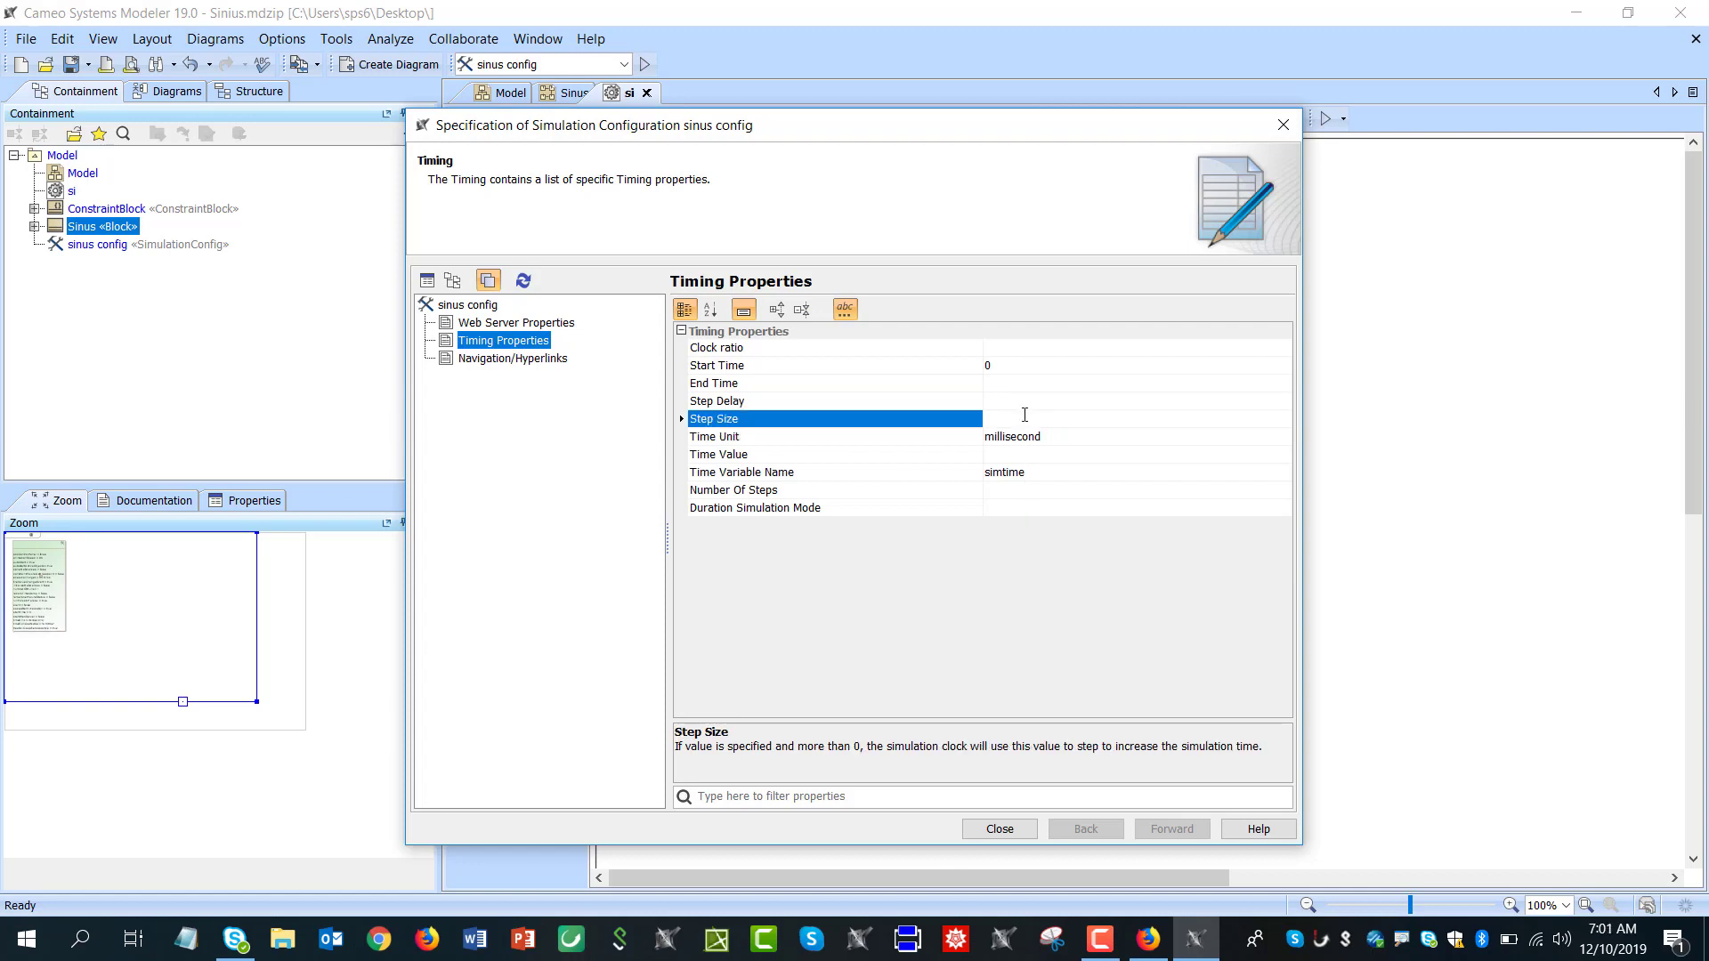
type("50")
left_click(1025, 403)
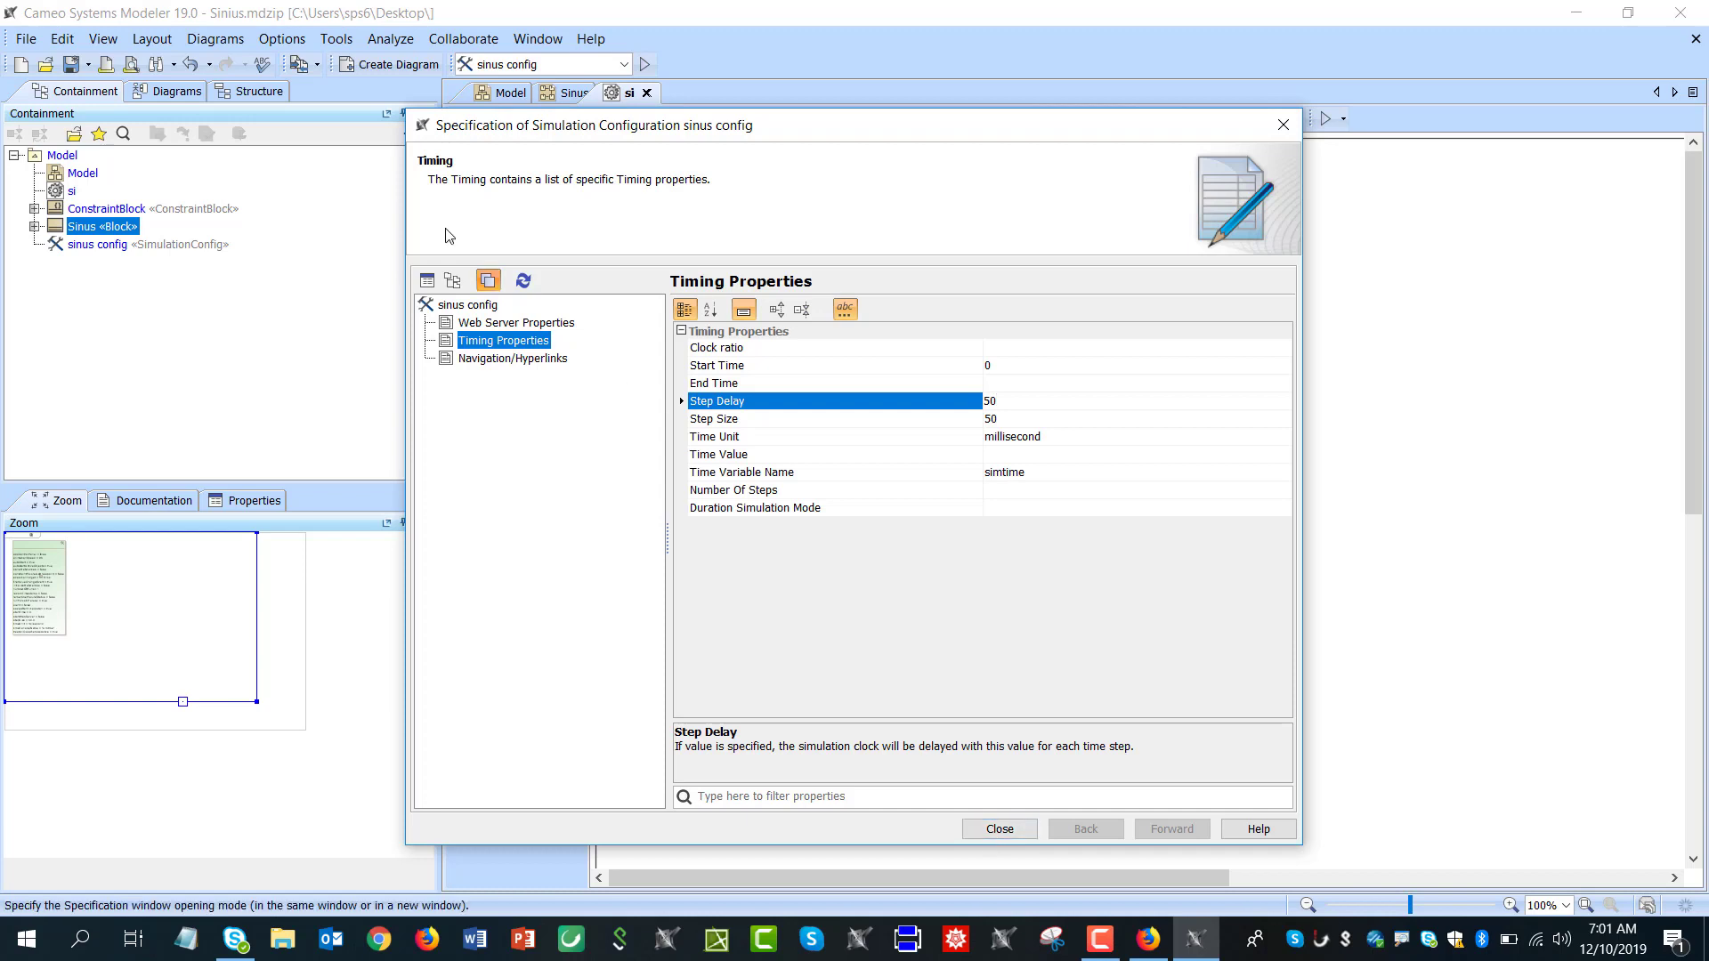
left_click(449, 306)
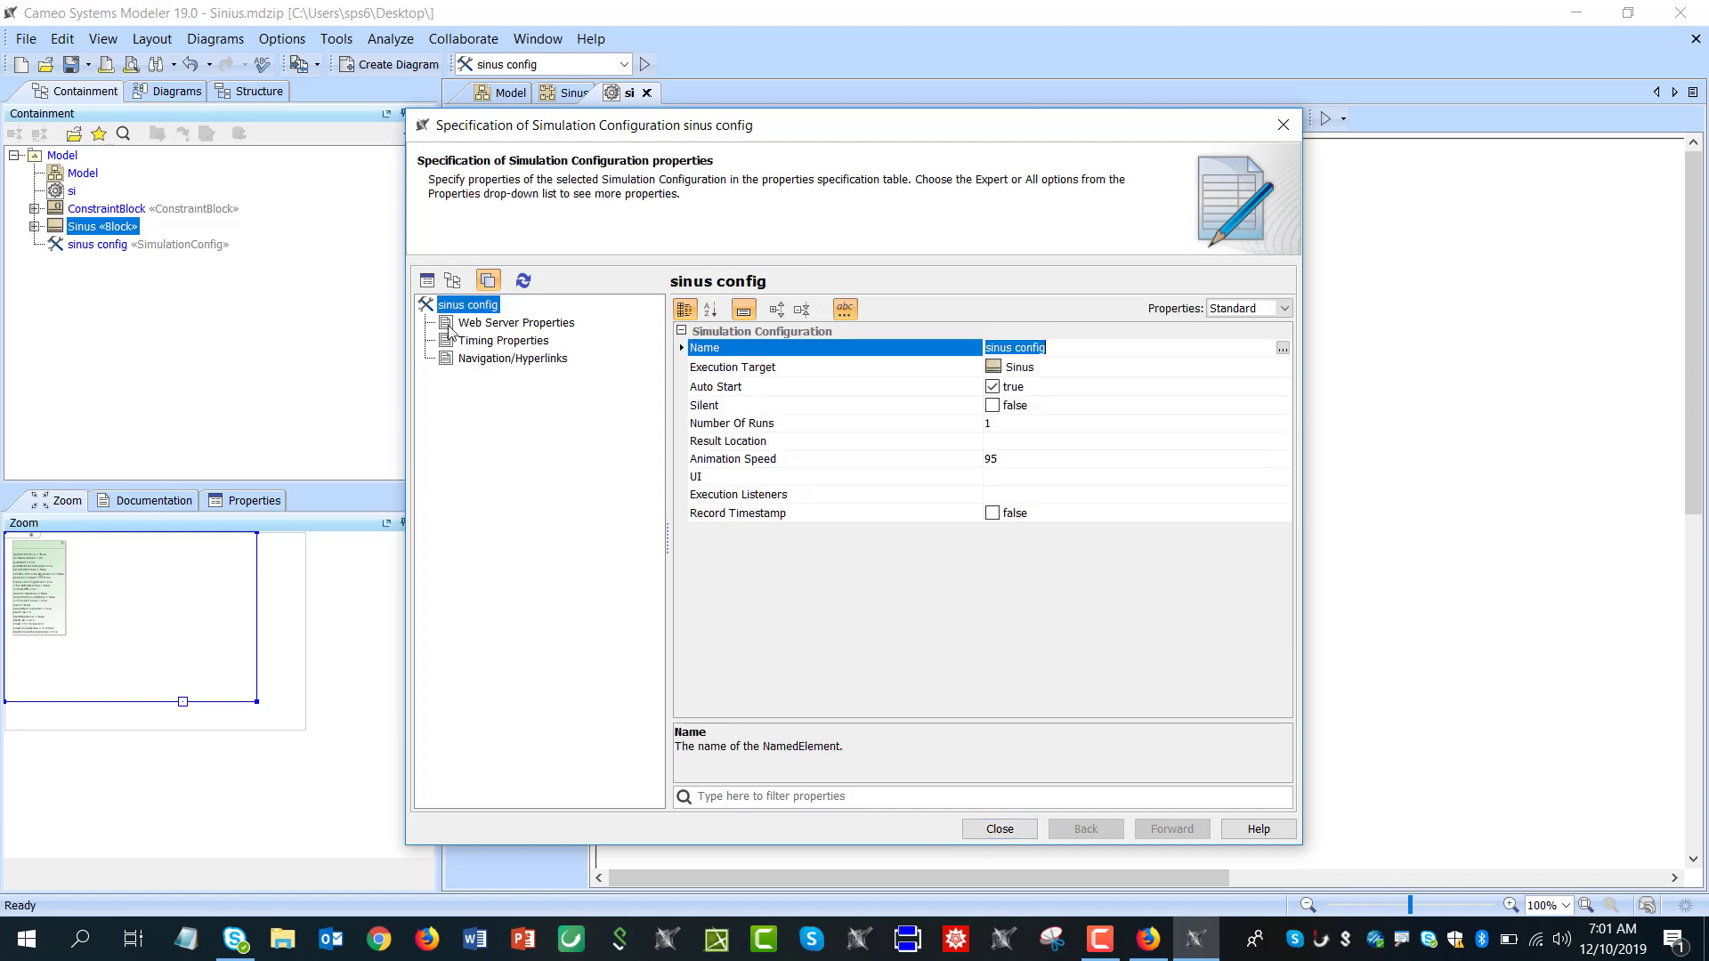
left_click(456, 327)
left_click(465, 344)
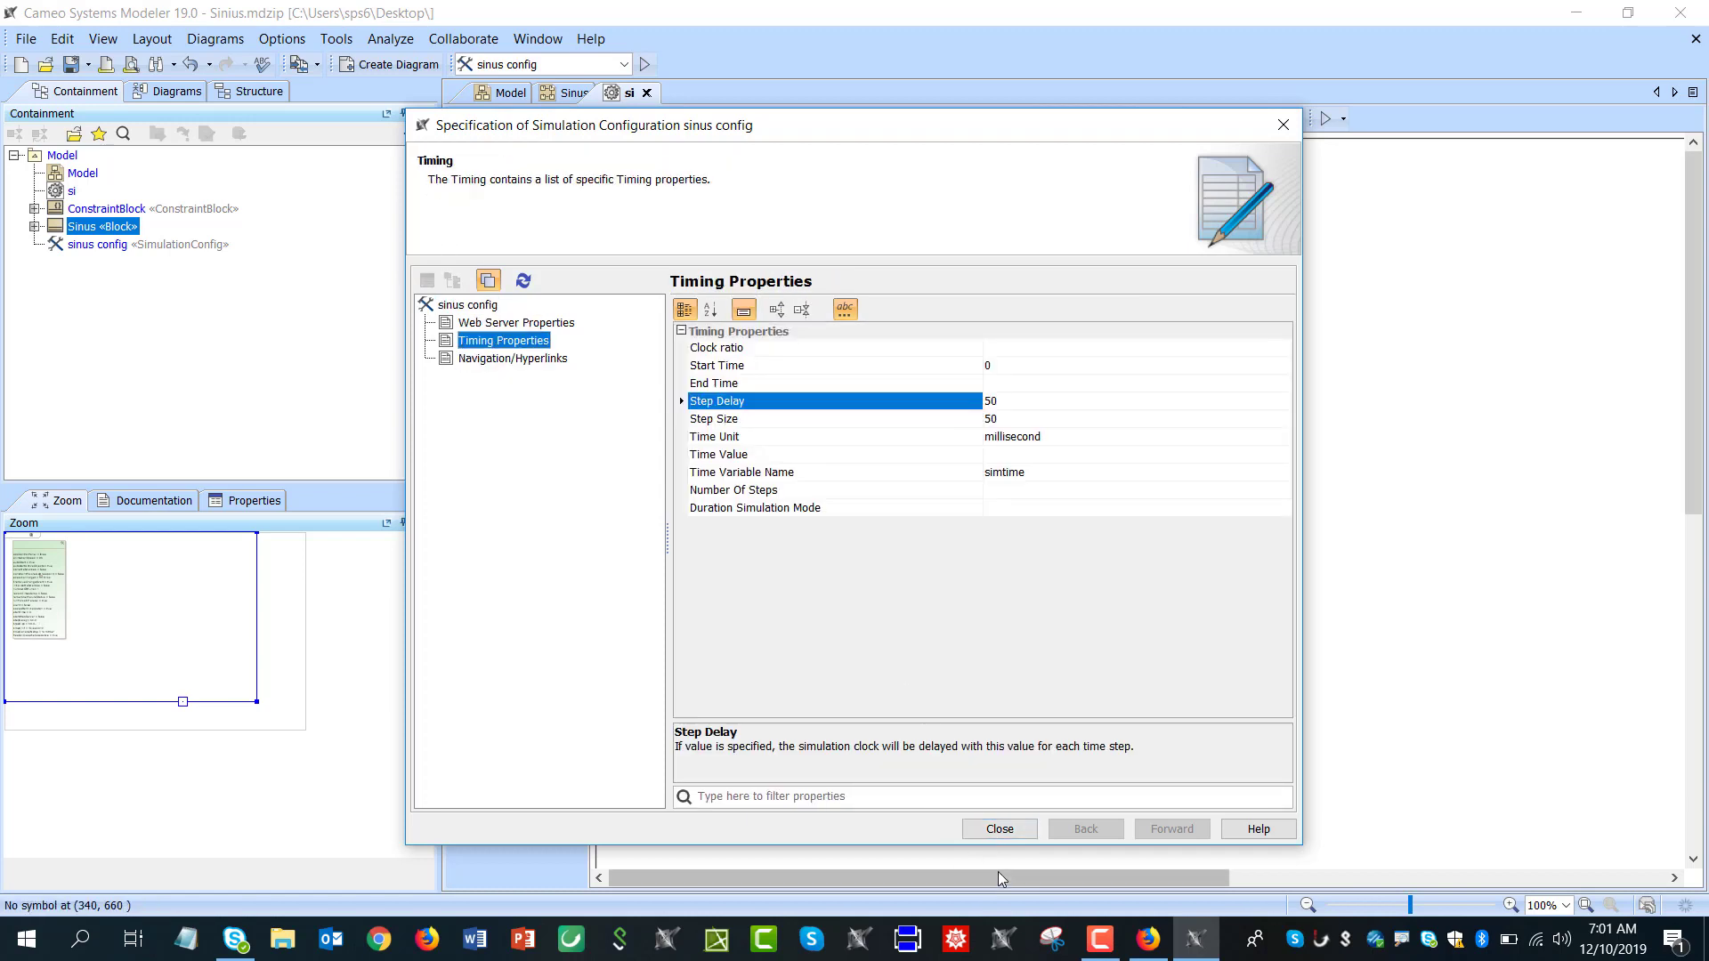
left_click(999, 829)
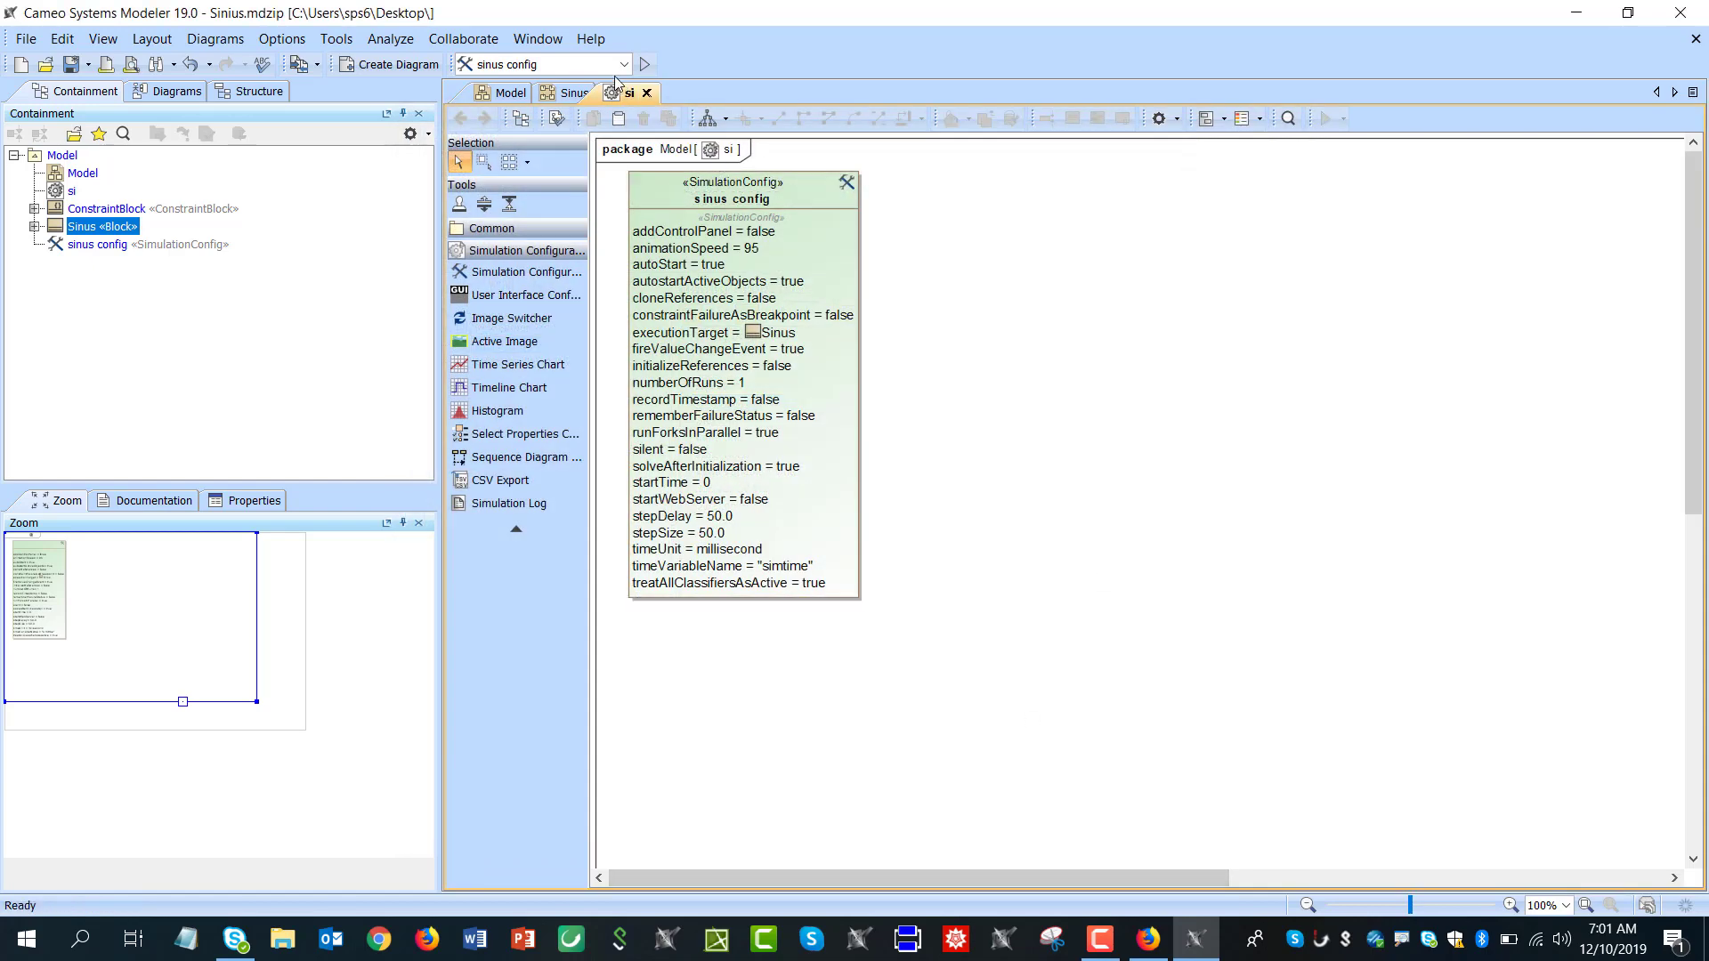
left_click(645, 64)
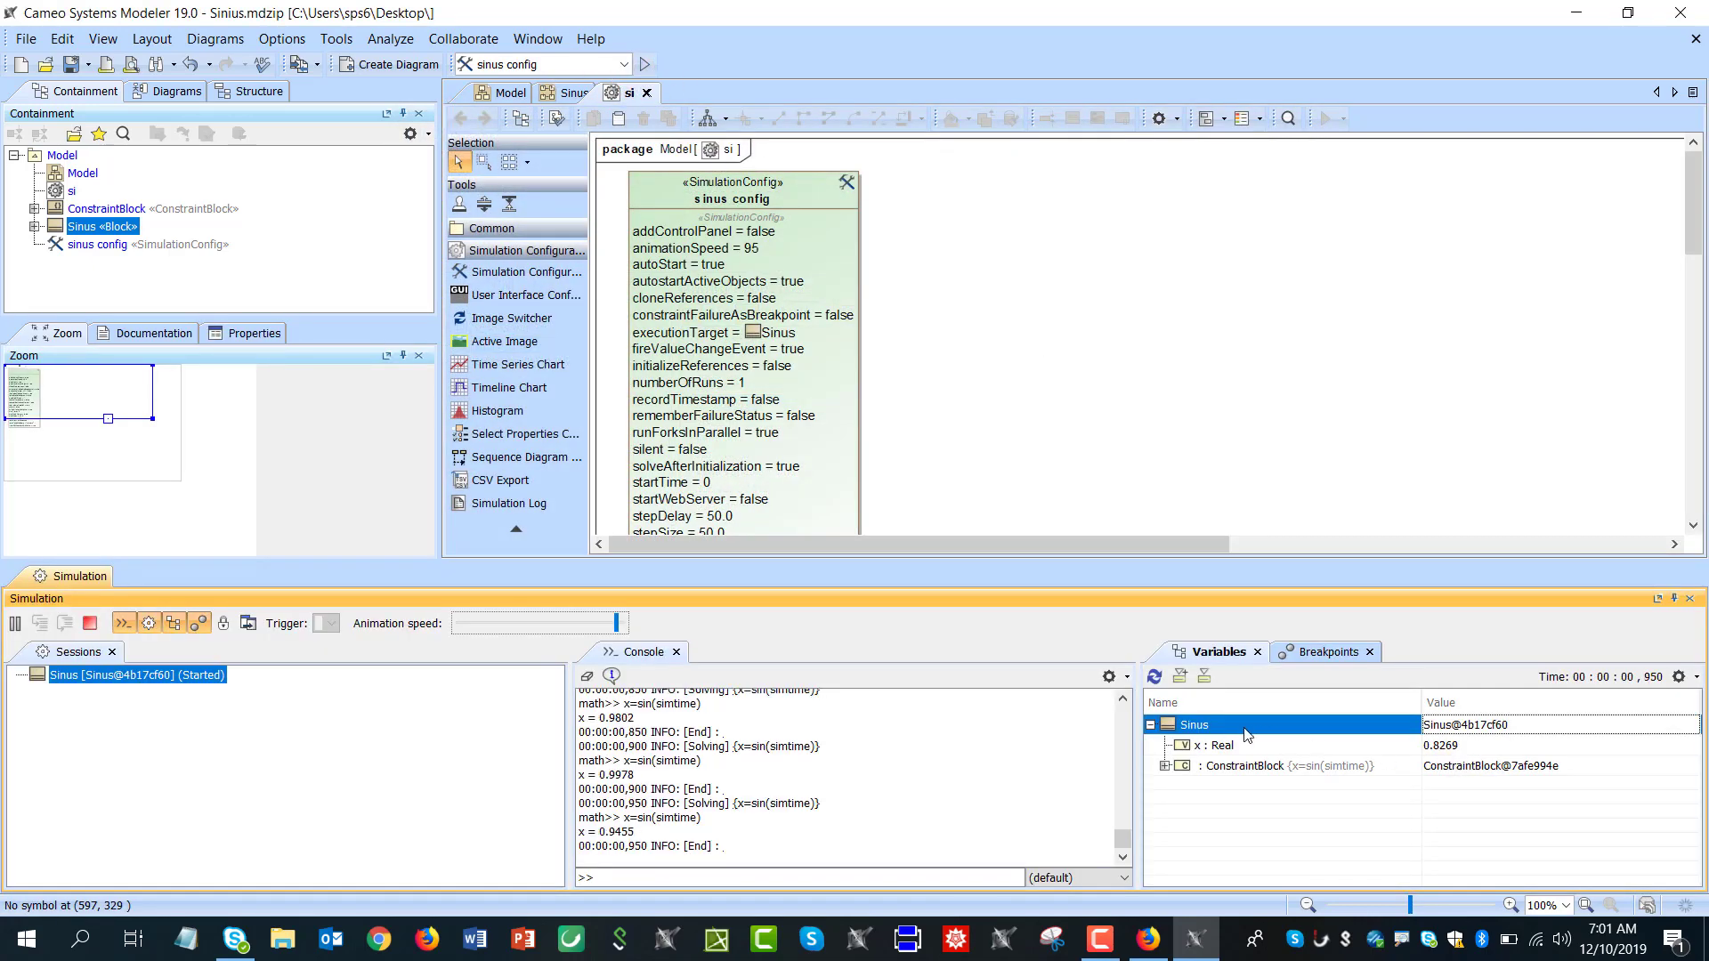
left_click(1200, 755)
right_click(1200, 754)
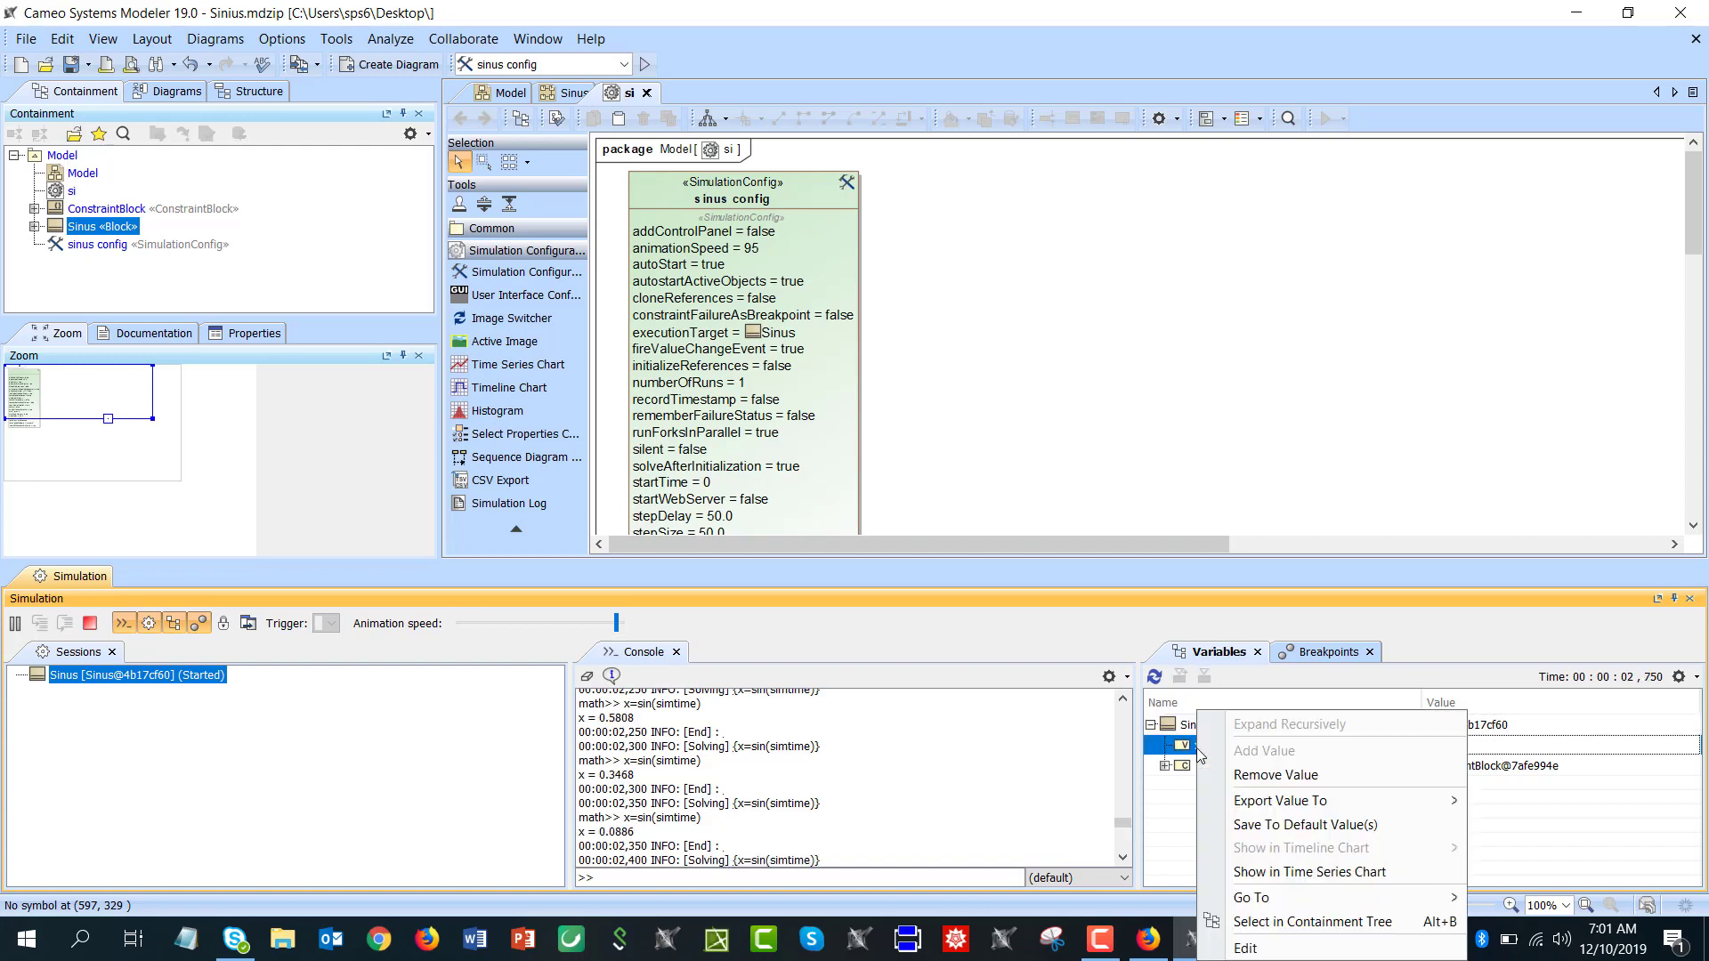
left_click(1300, 874)
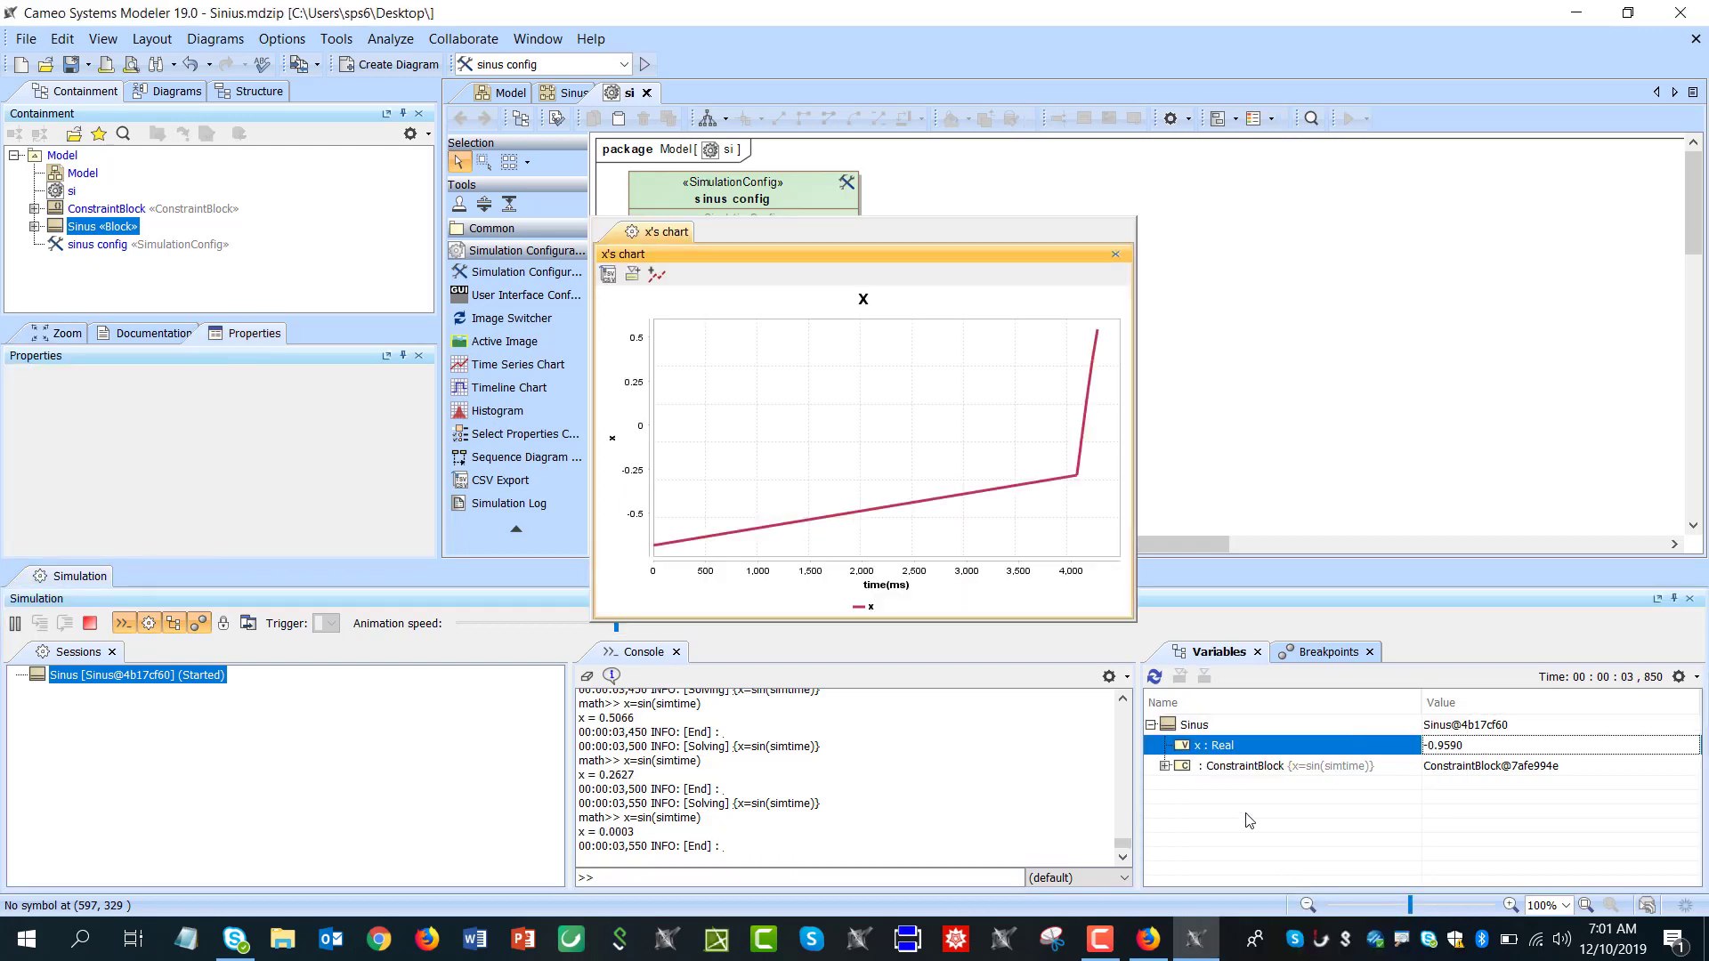
left_click(1291, 325)
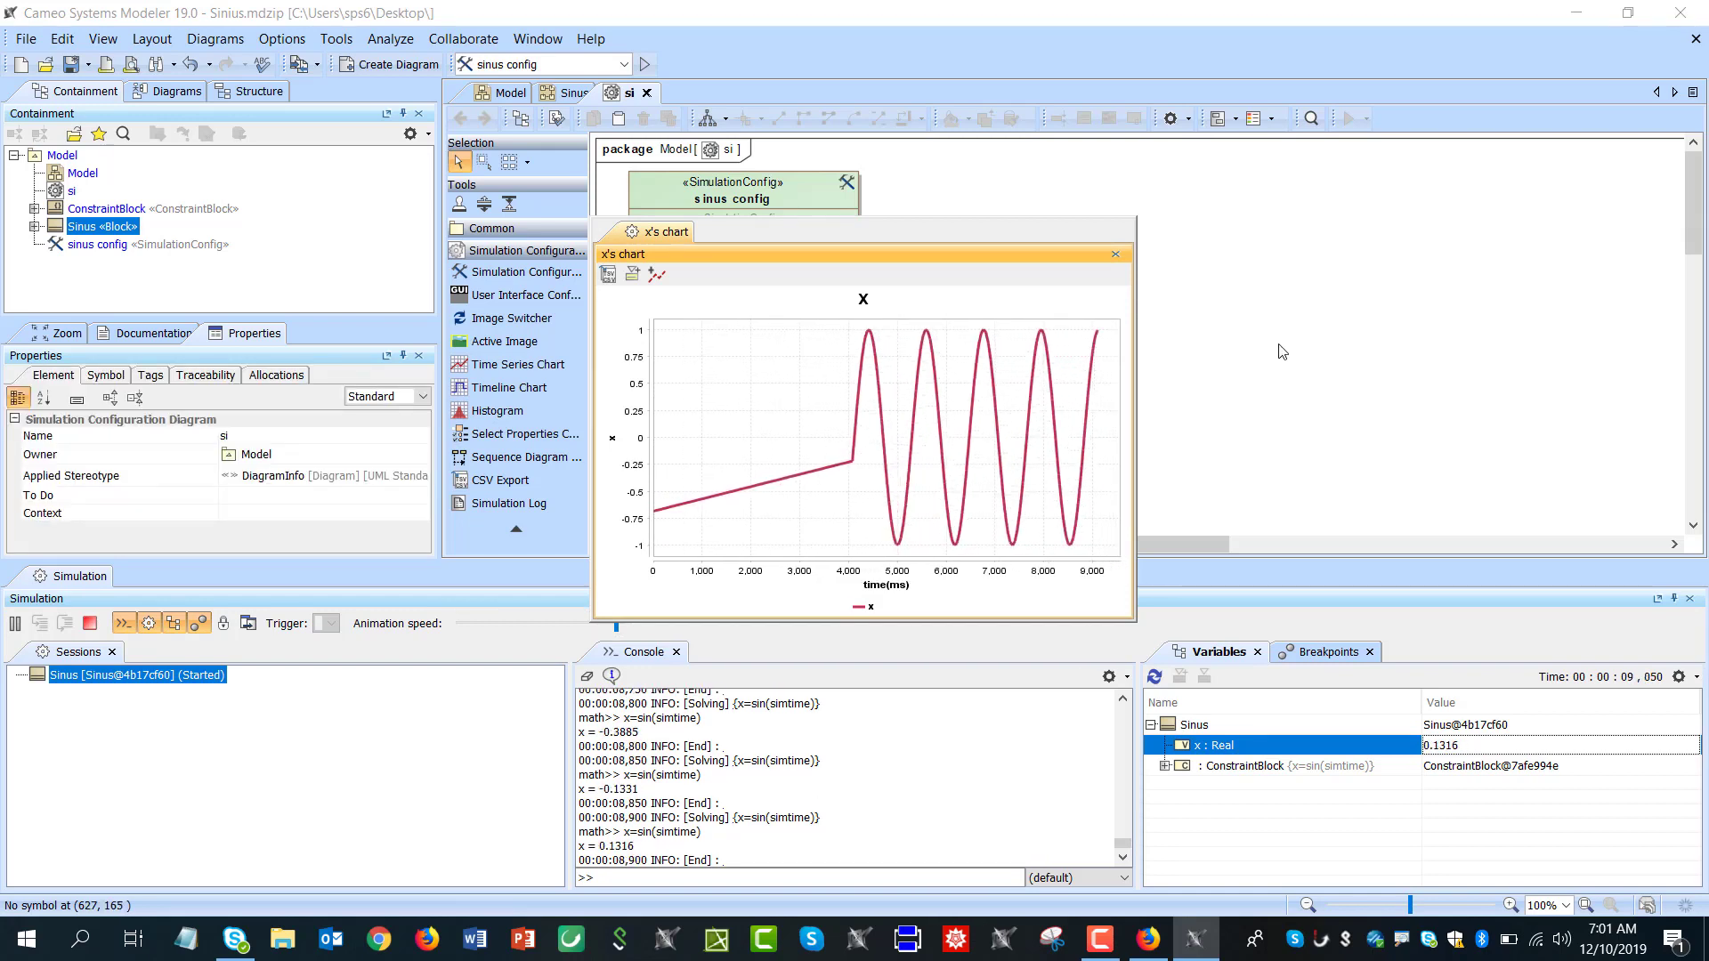
left_click(90, 623)
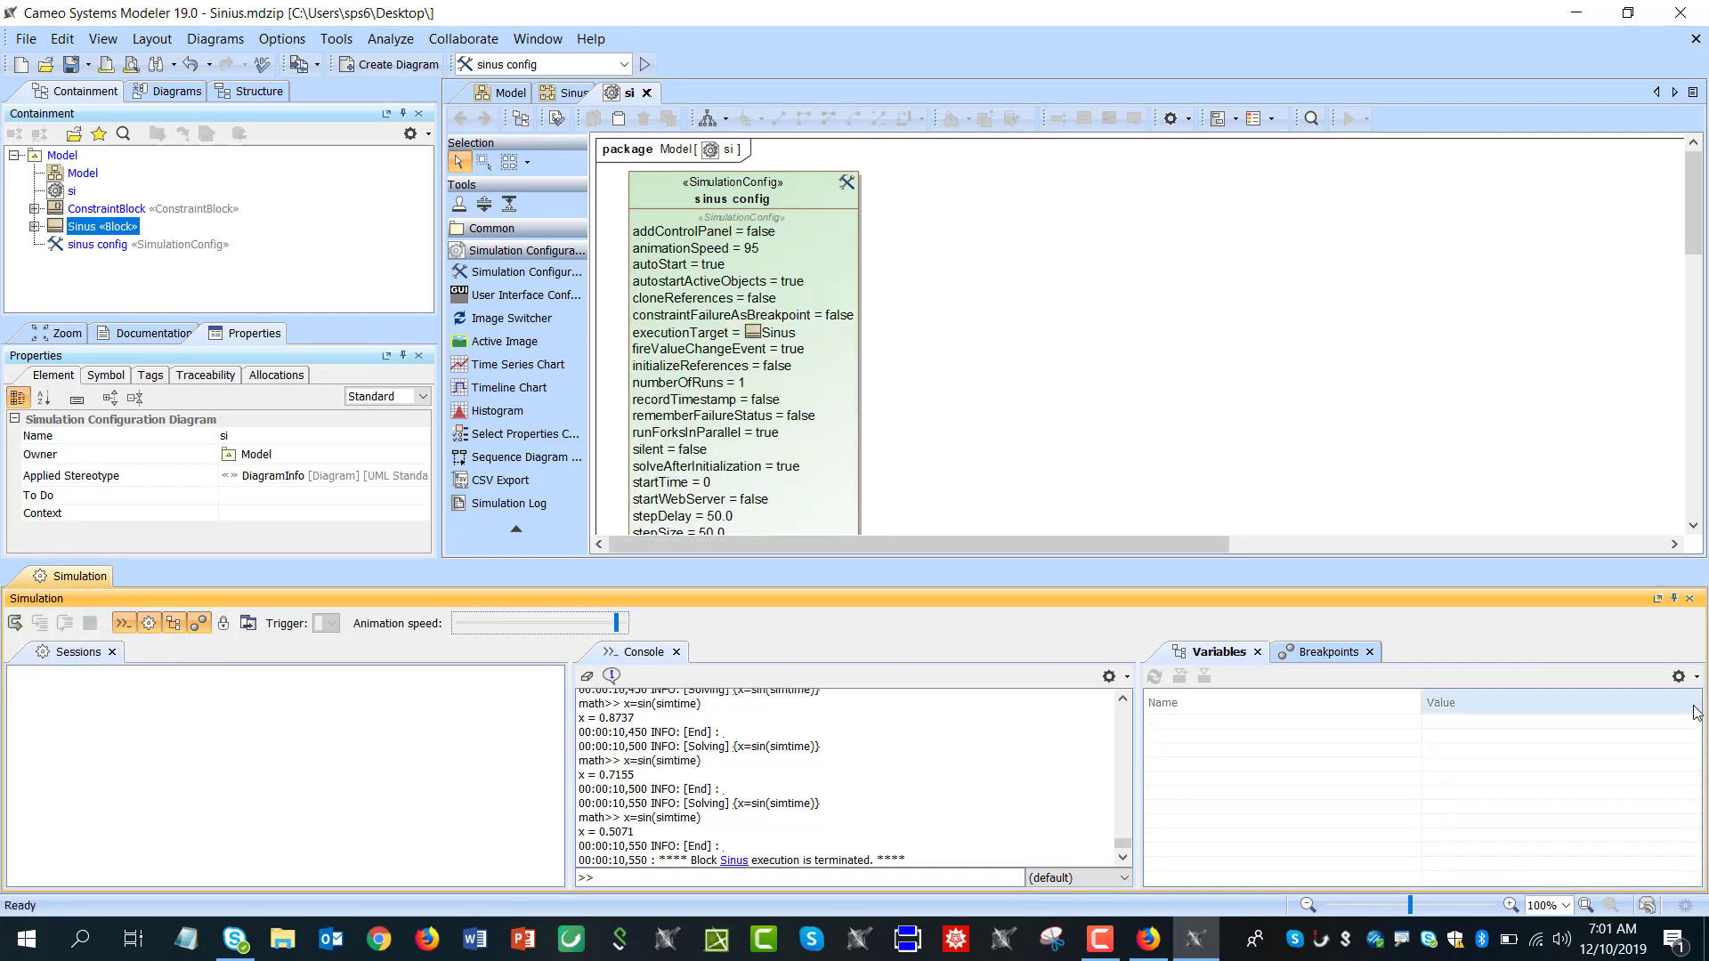
Place a time series chart named plot on si and drag Sinus onto it
left_click(1689, 598)
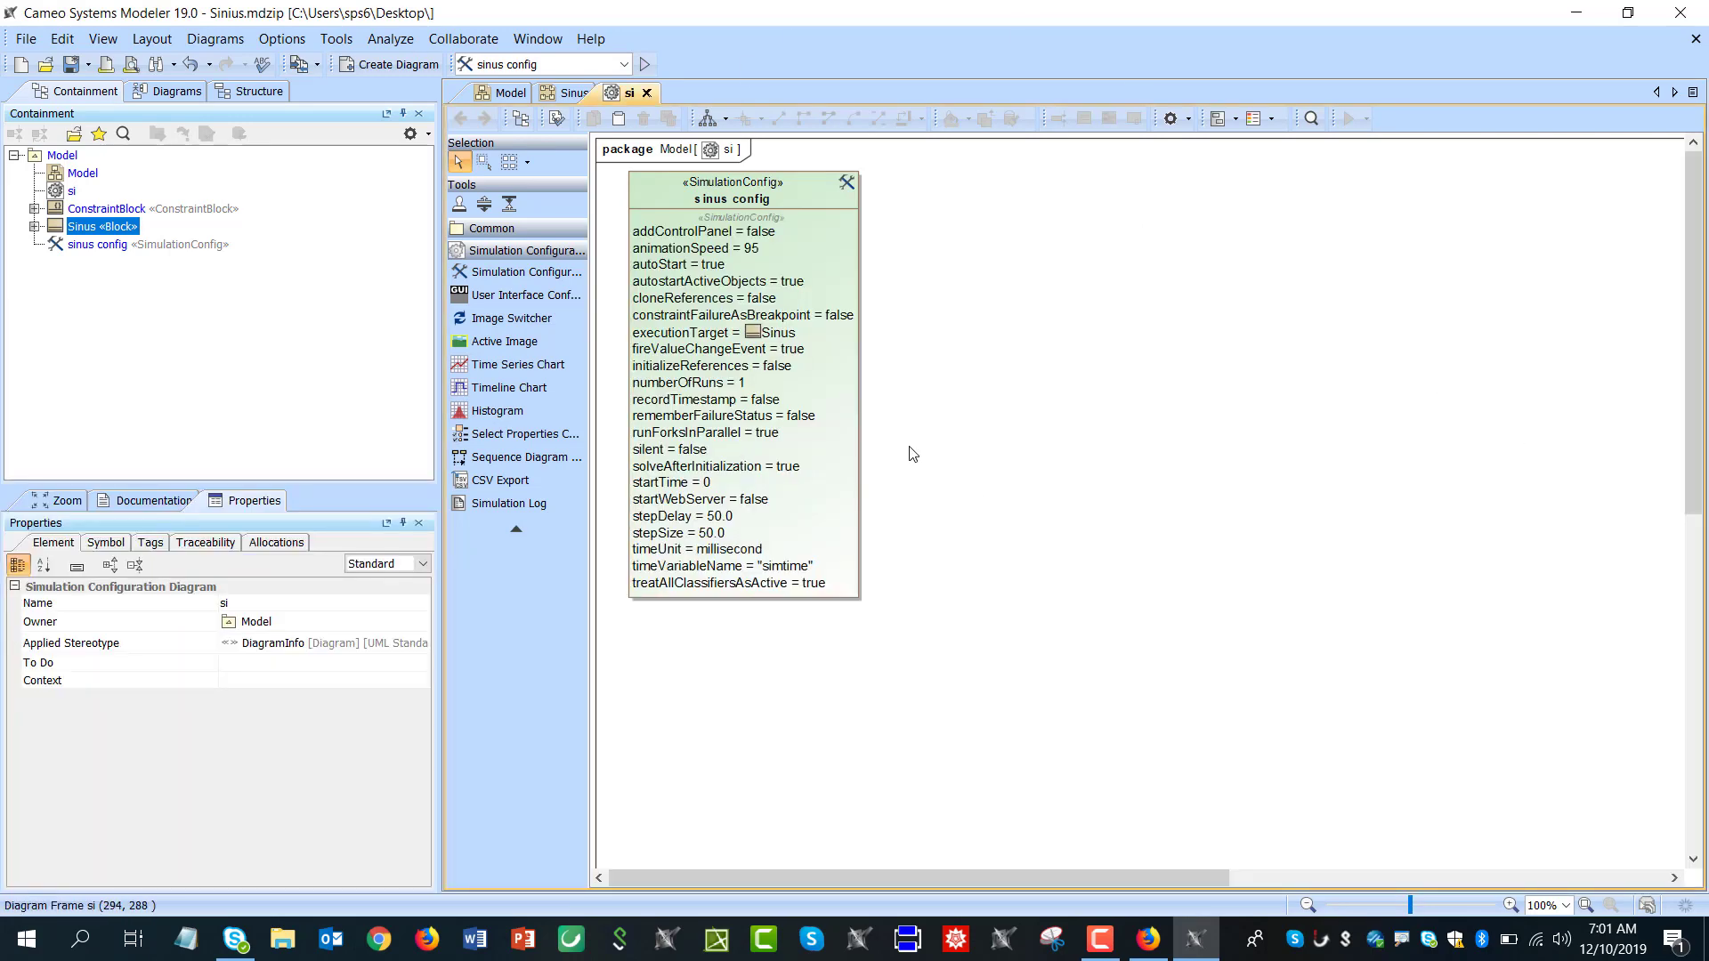
left_click(499, 371)
left_click(921, 230)
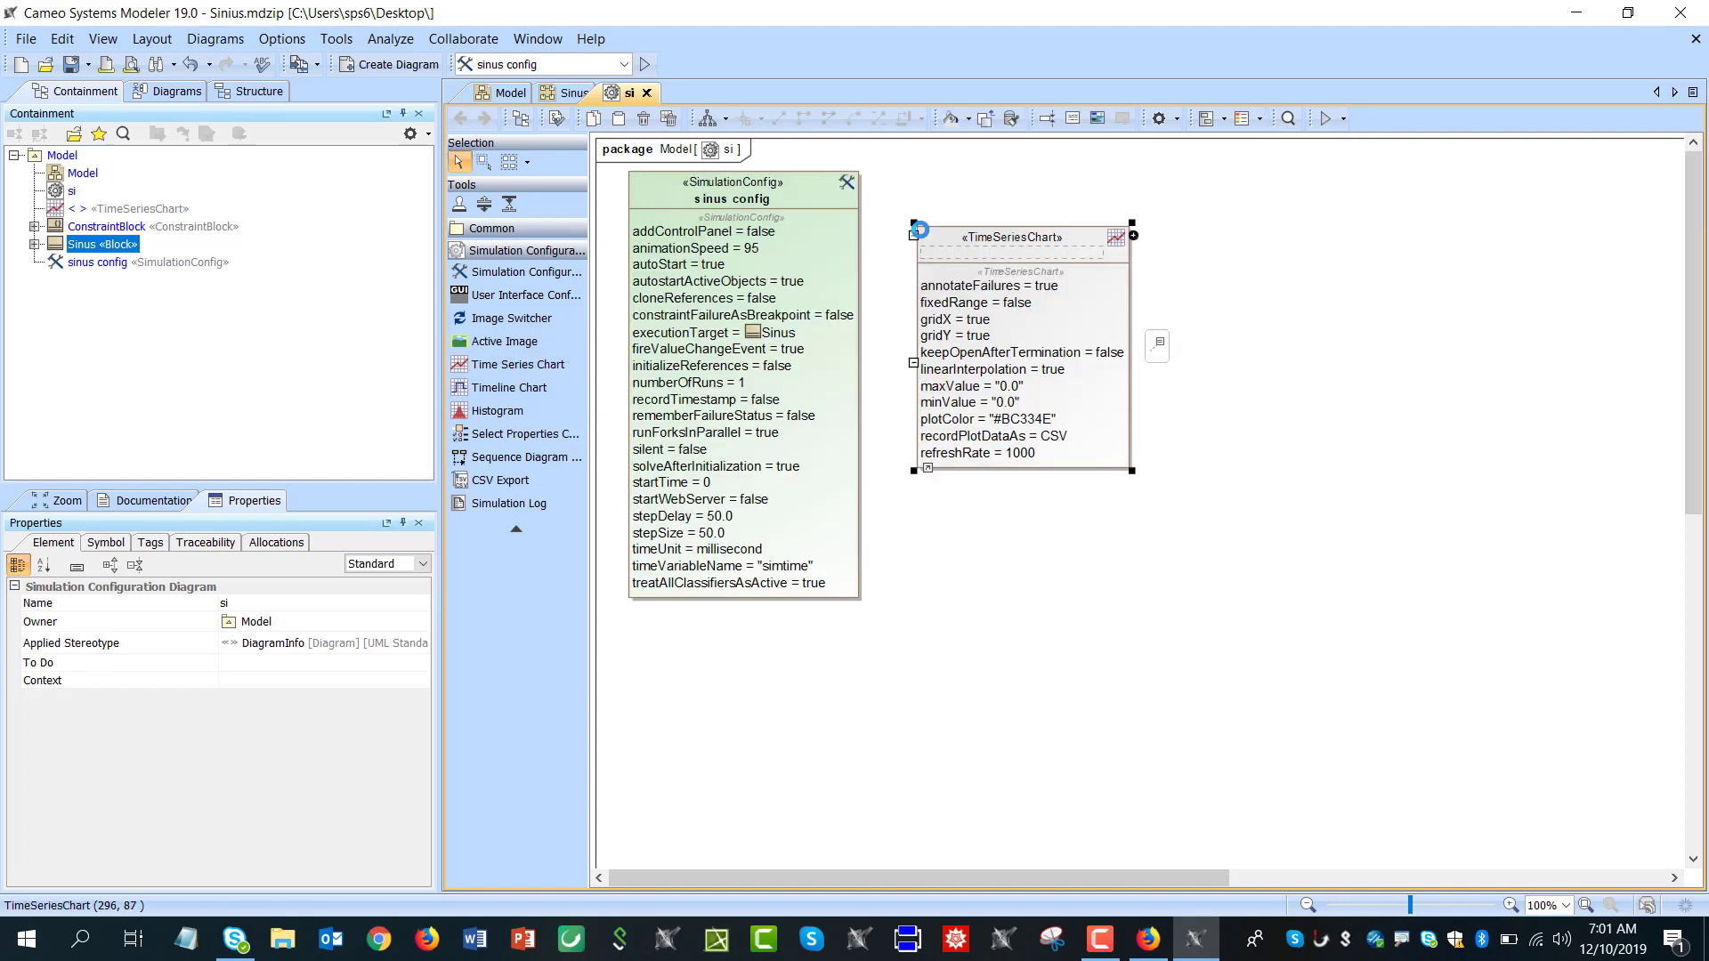
type("plot")
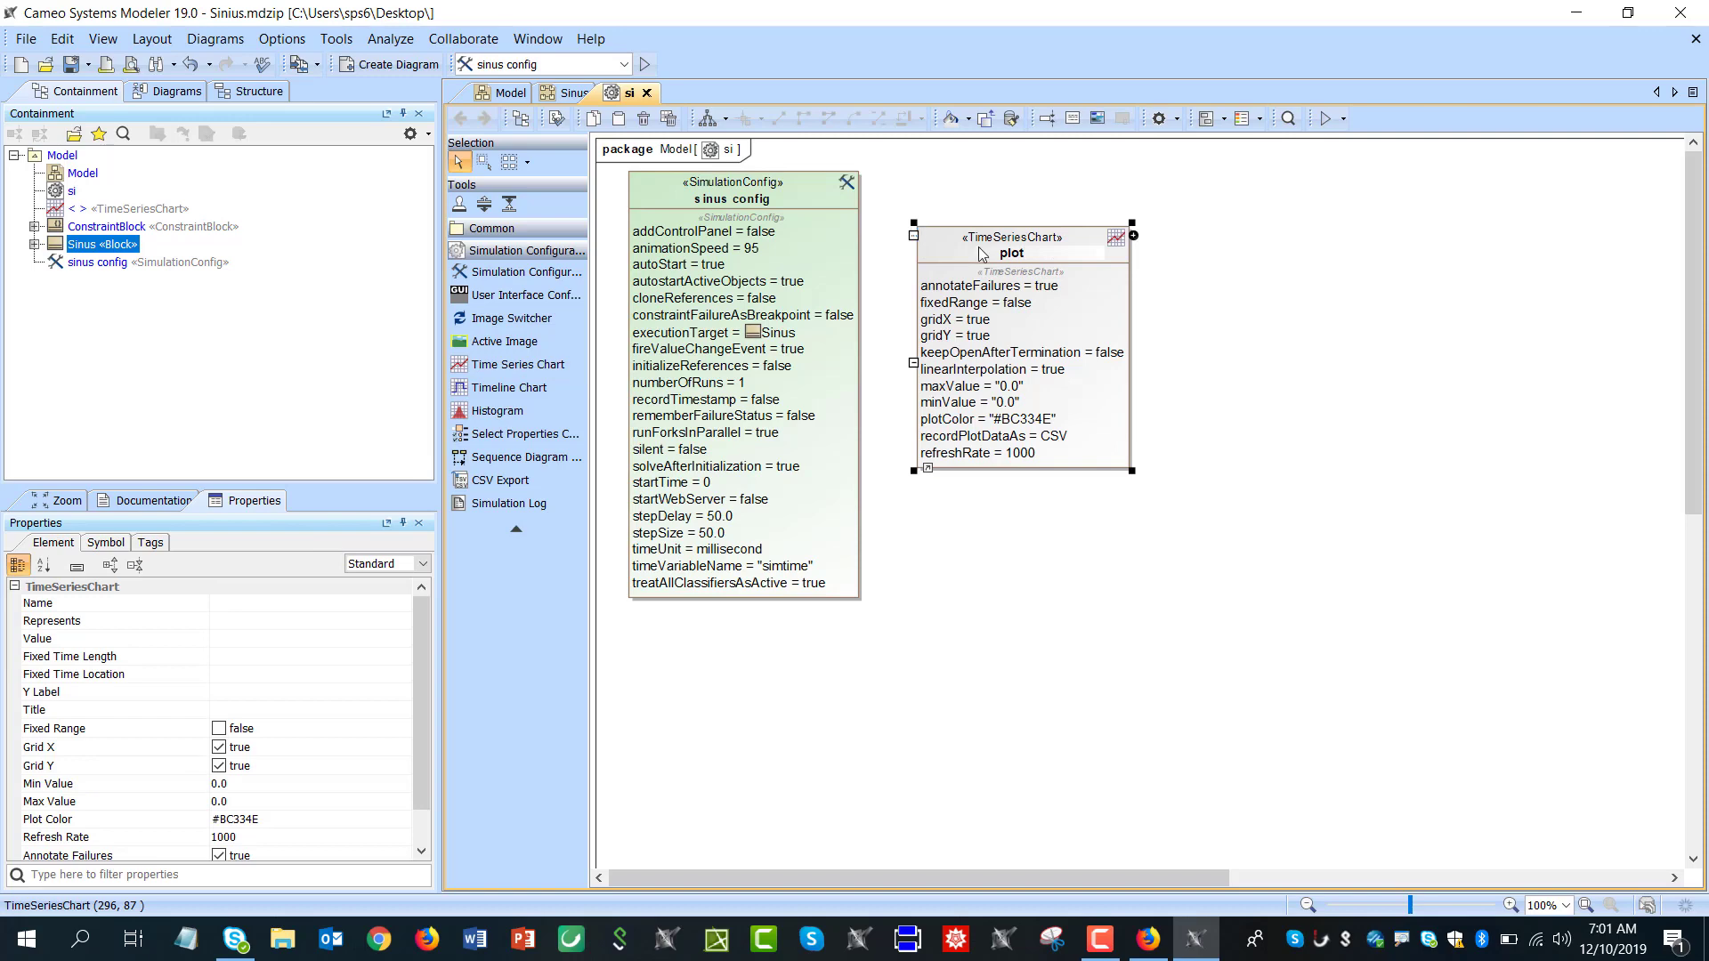
left_click(178, 309)
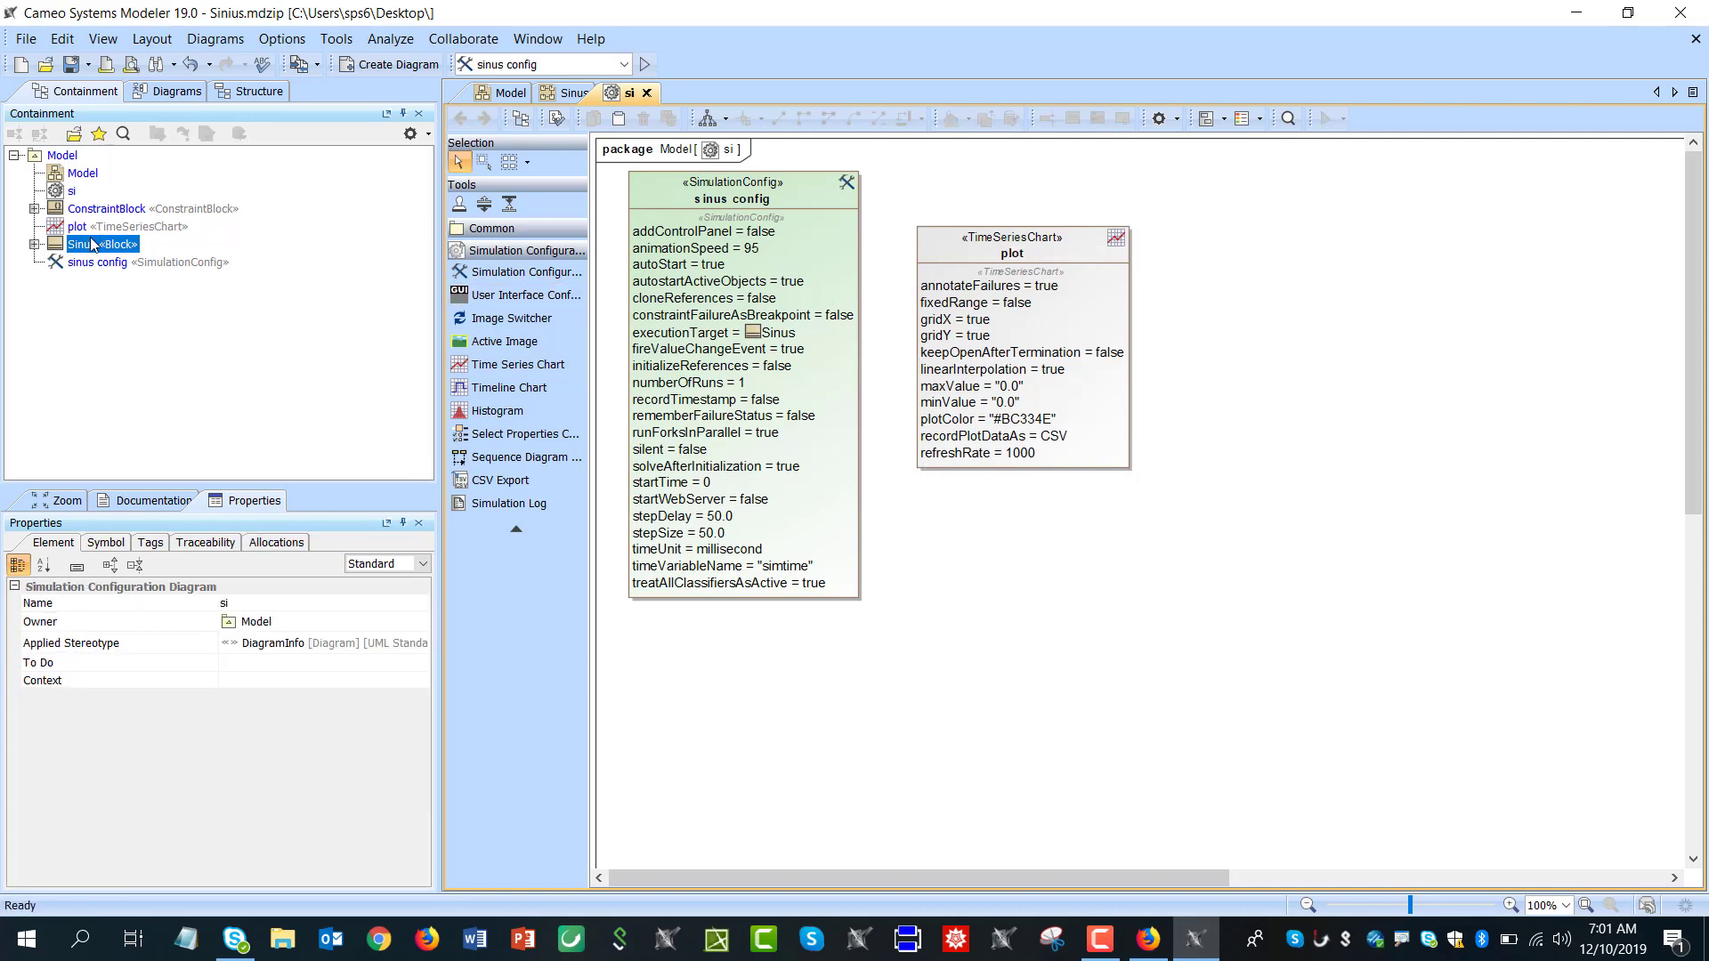
left_click_drag(90, 247, 1059, 236)
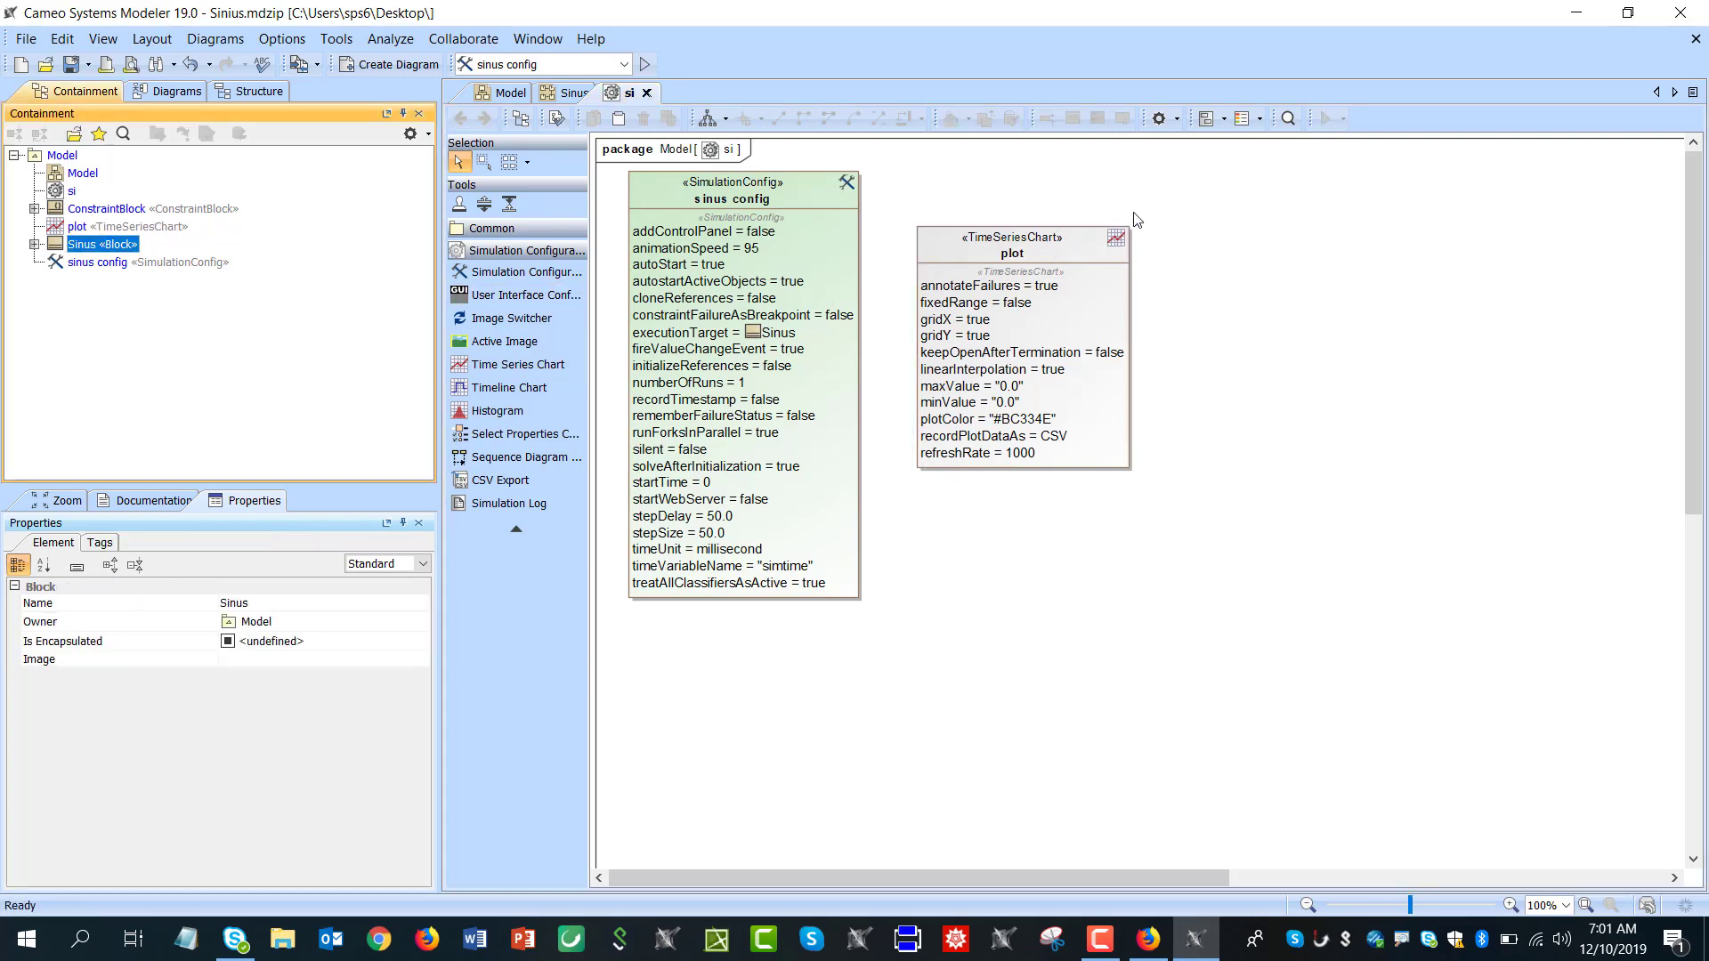
Set plot's Value to x : Real [Sinus], Fixed Time Length 5000, Fixed Range on, Refresh Rate 50
double_click(1017, 247)
left_click(1242, 386)
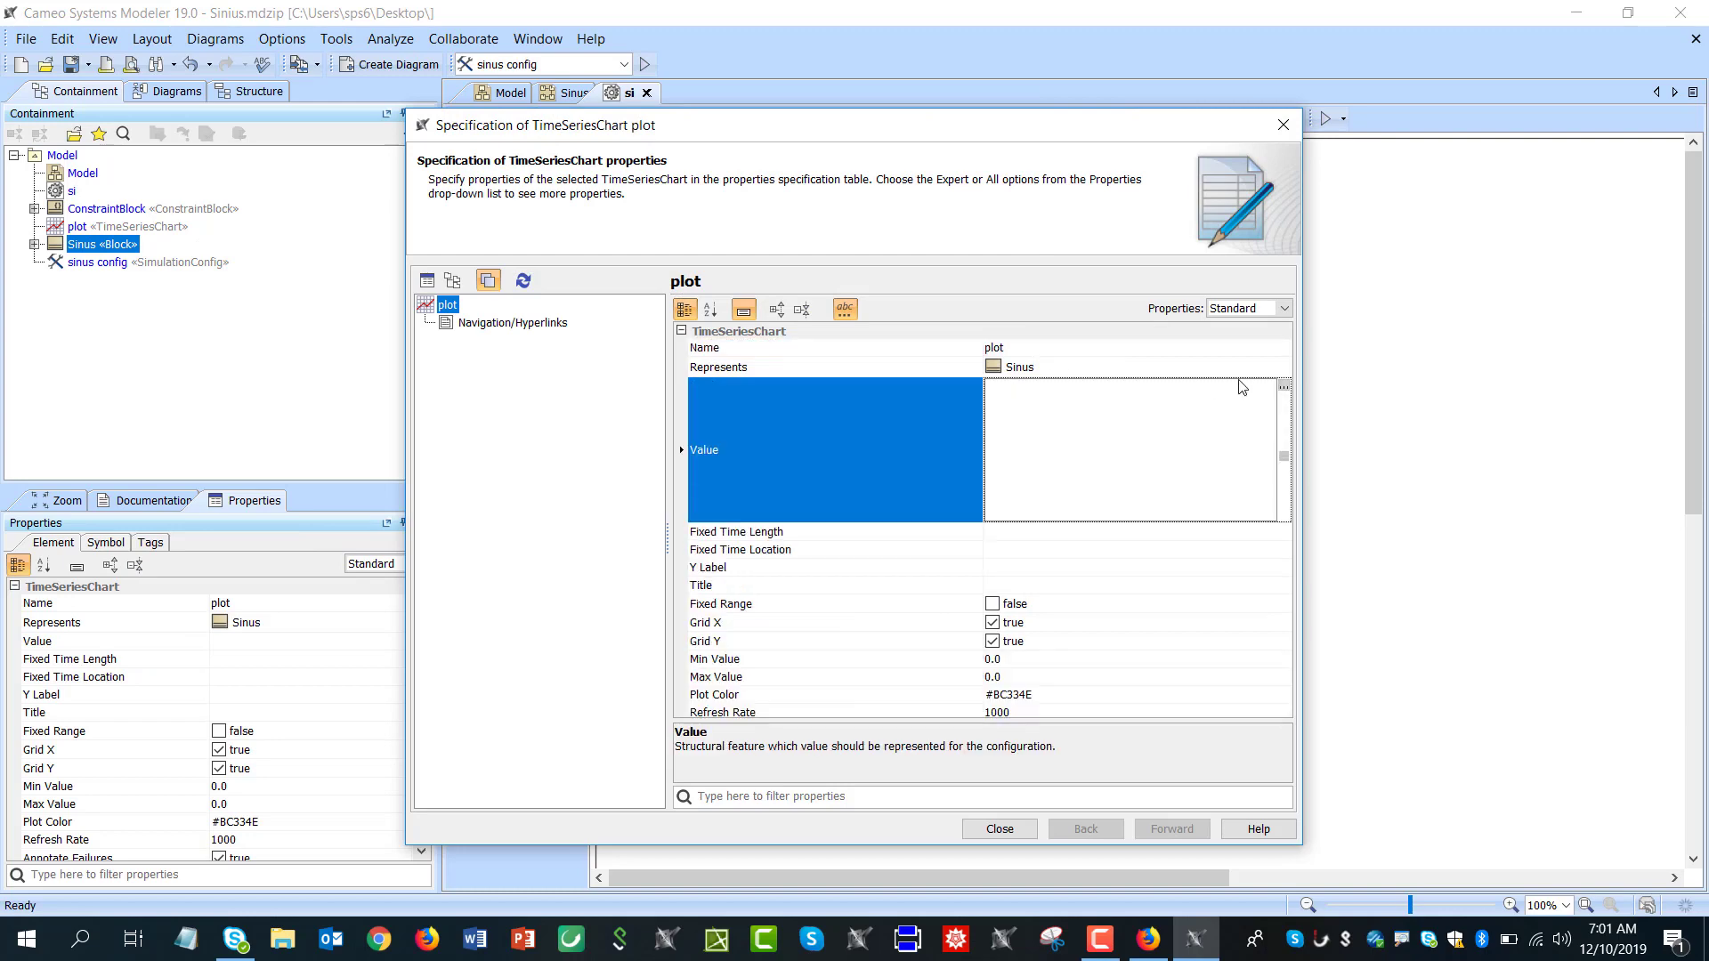
left_click(1283, 385)
left_click(685, 424)
left_click(969, 757)
left_click(1022, 412)
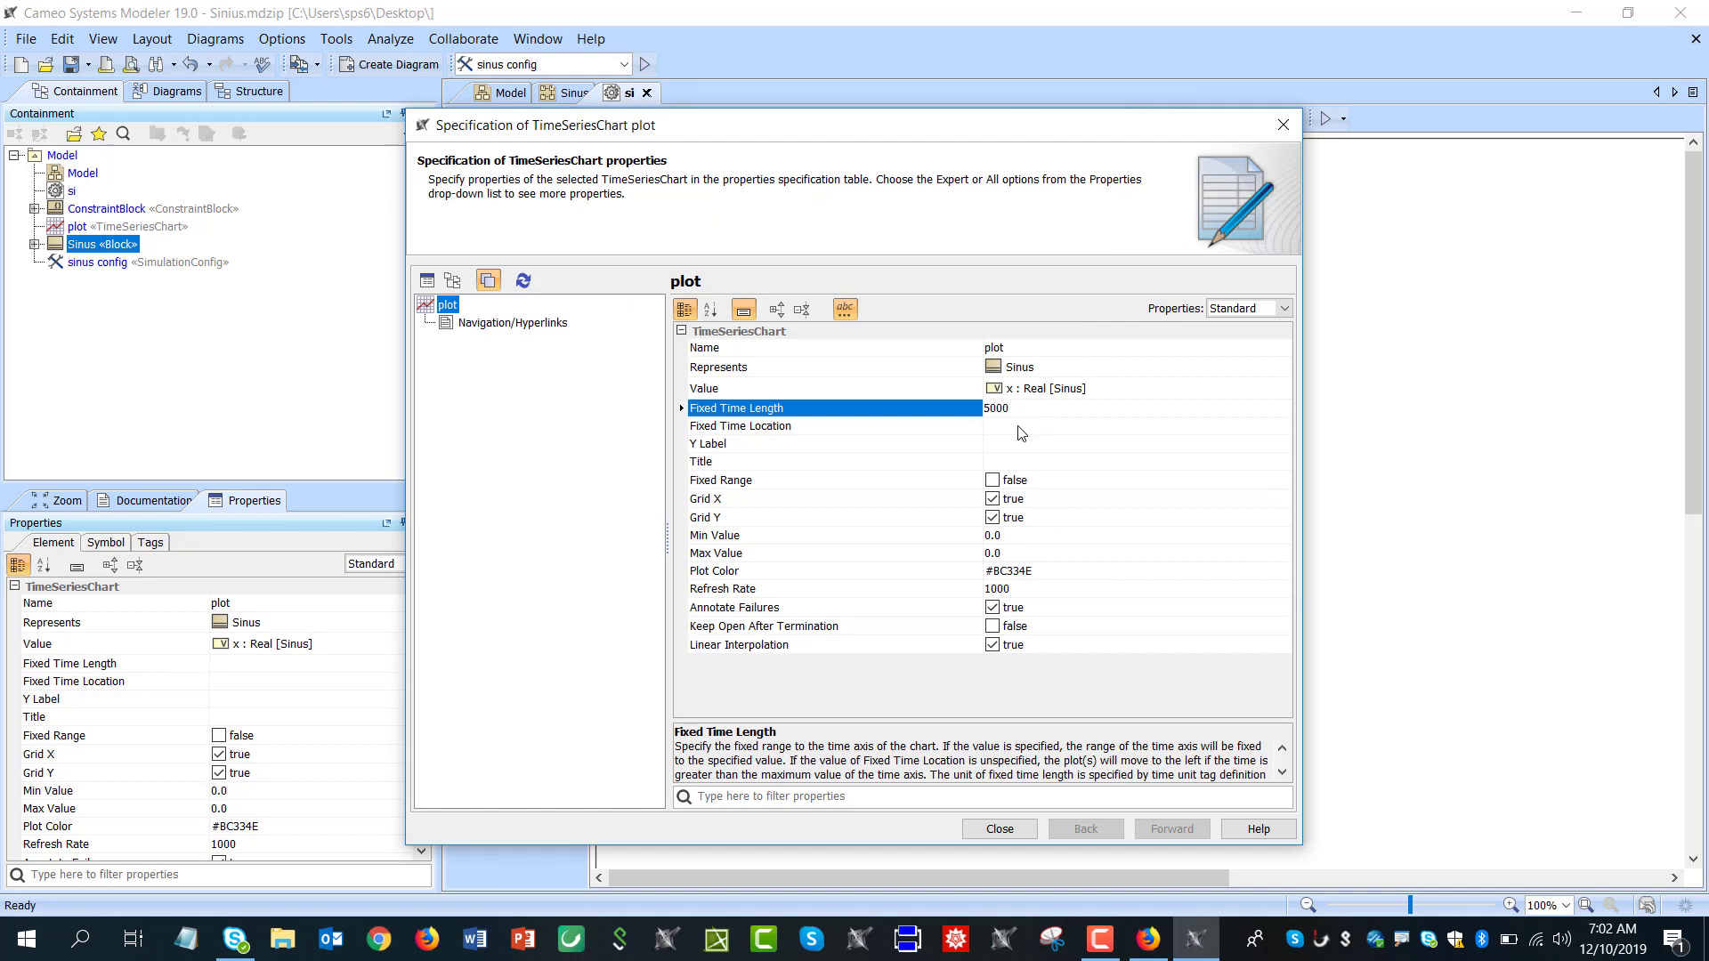
left_click(992, 483)
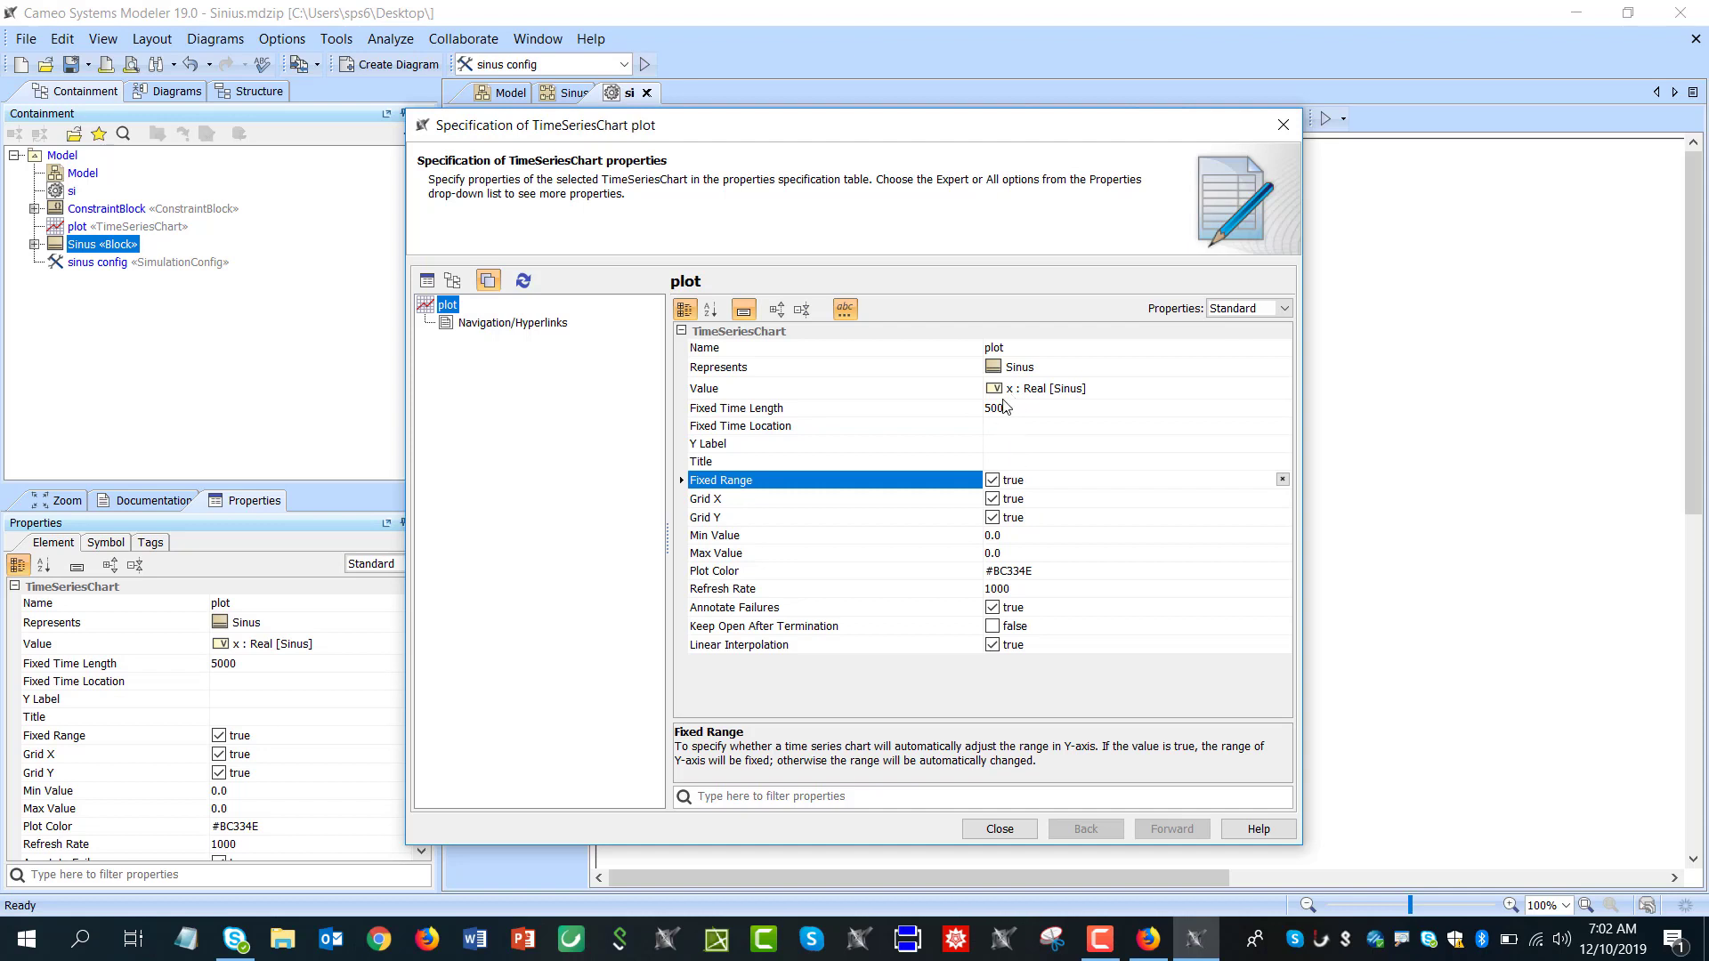
left_click(1007, 590)
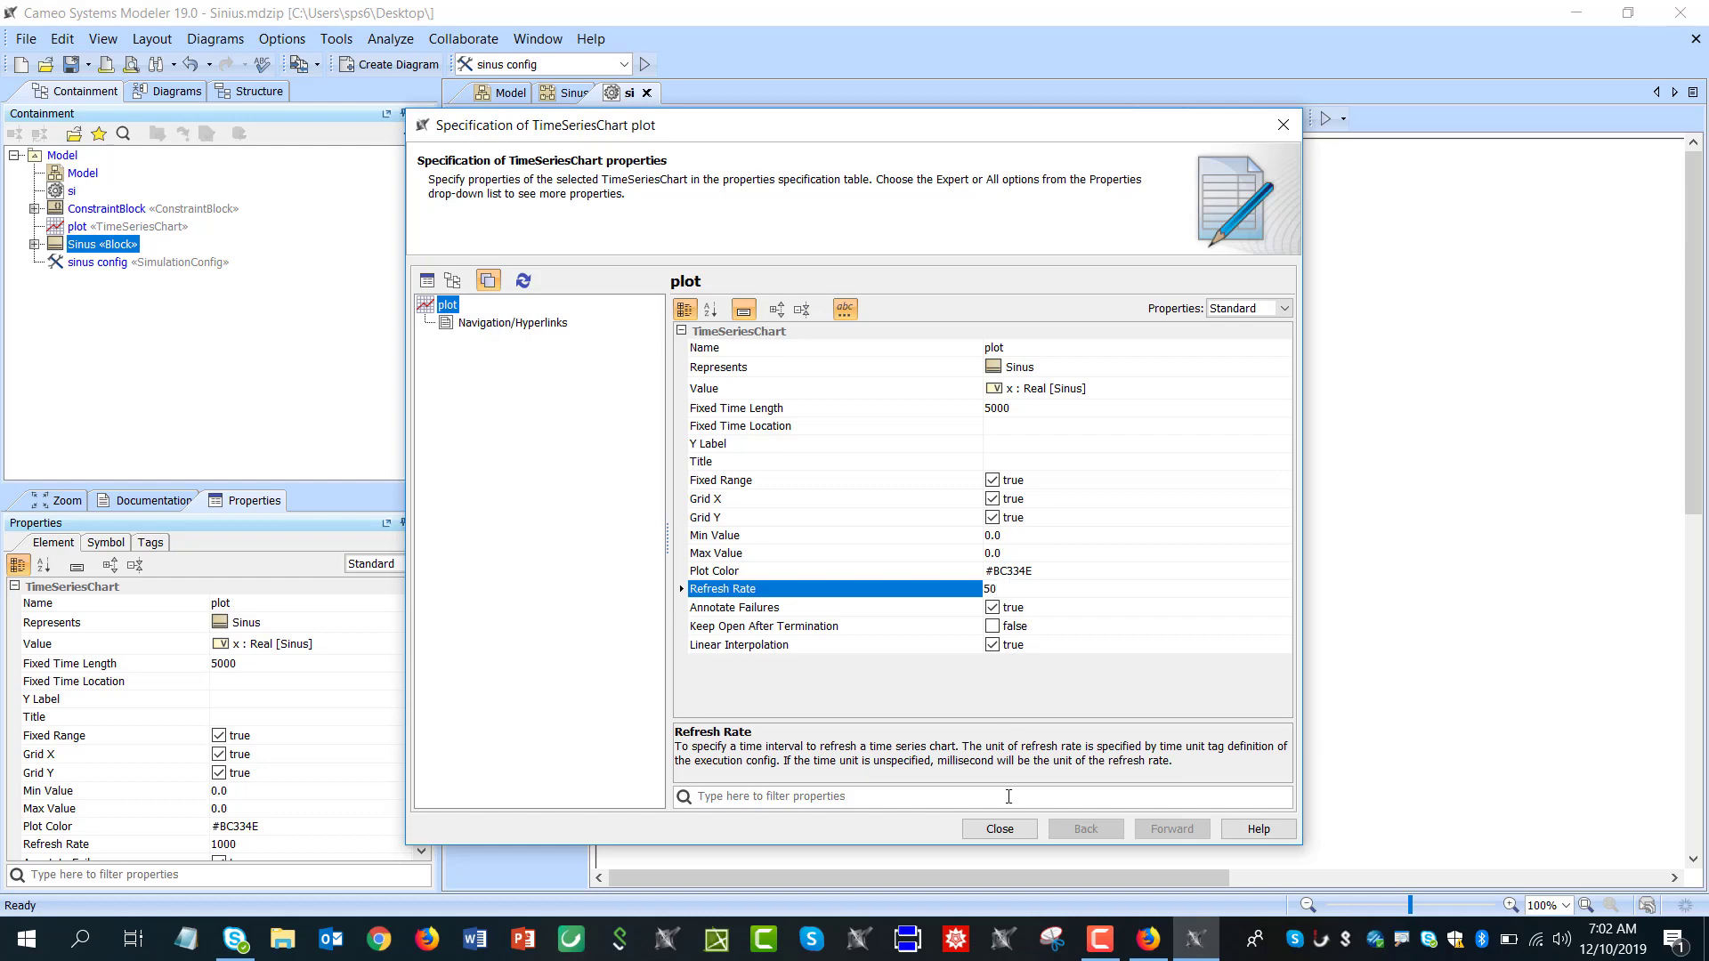
left_click(1004, 828)
Assign plot as sinus config's UI, run the simulation, then terminate it and clear the console
left_click(1031, 687)
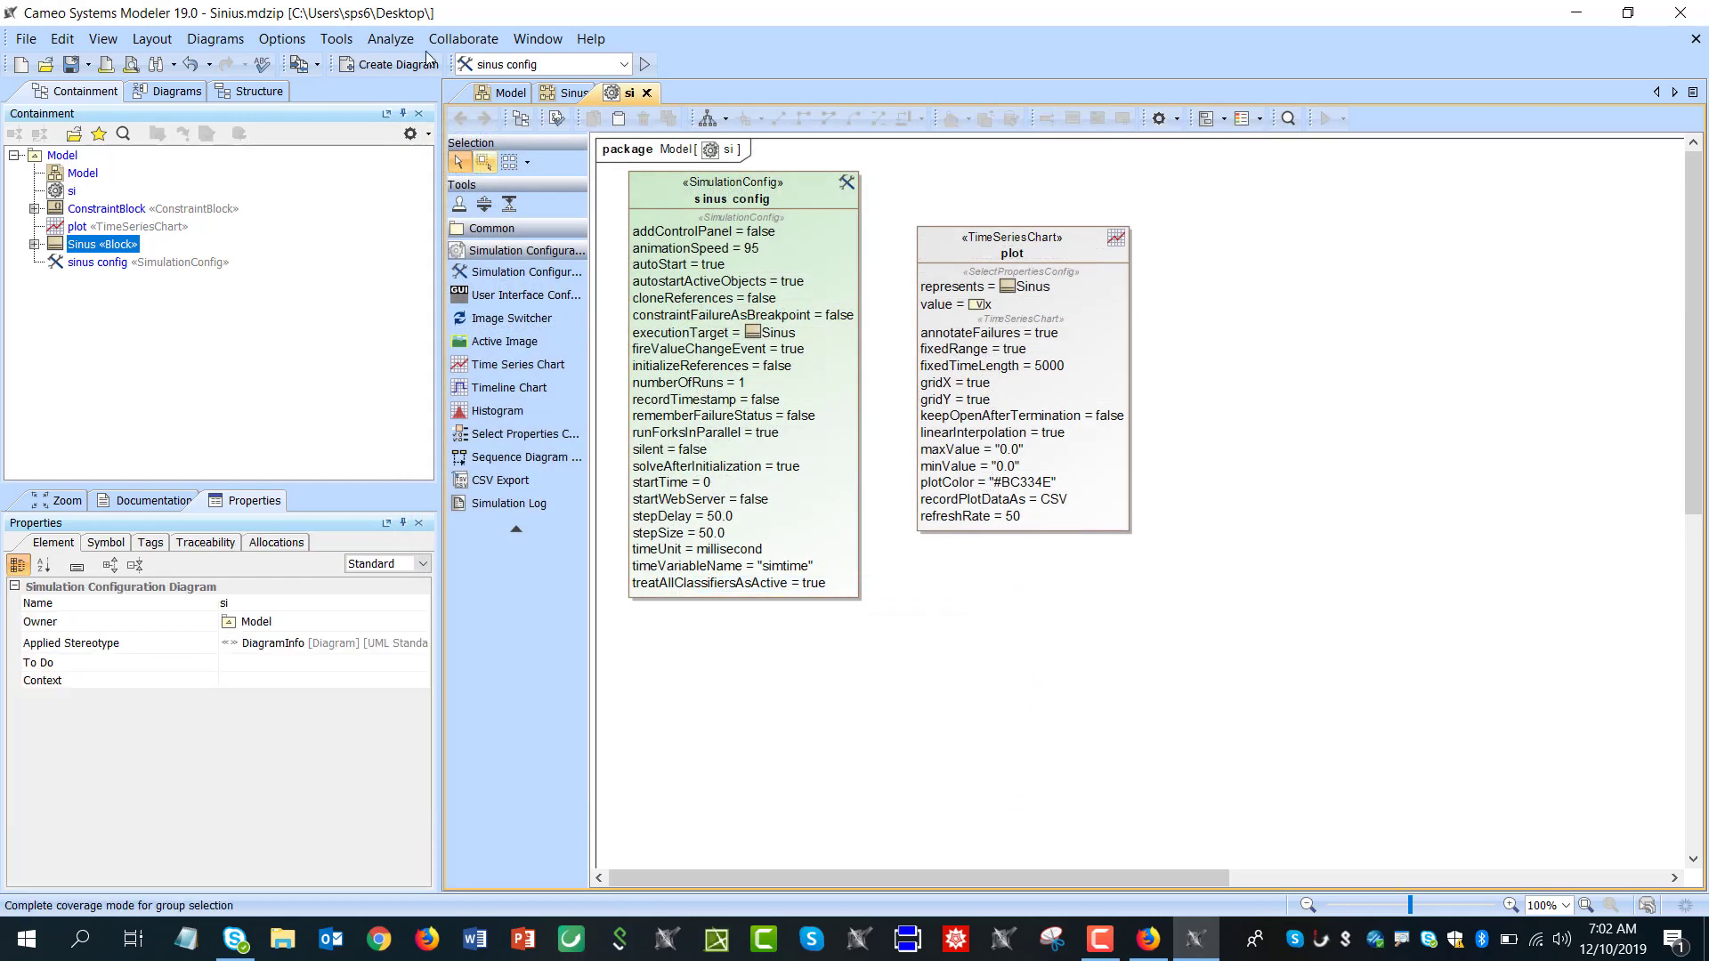
left_click_drag(956, 263, 757, 276)
left_click(645, 64)
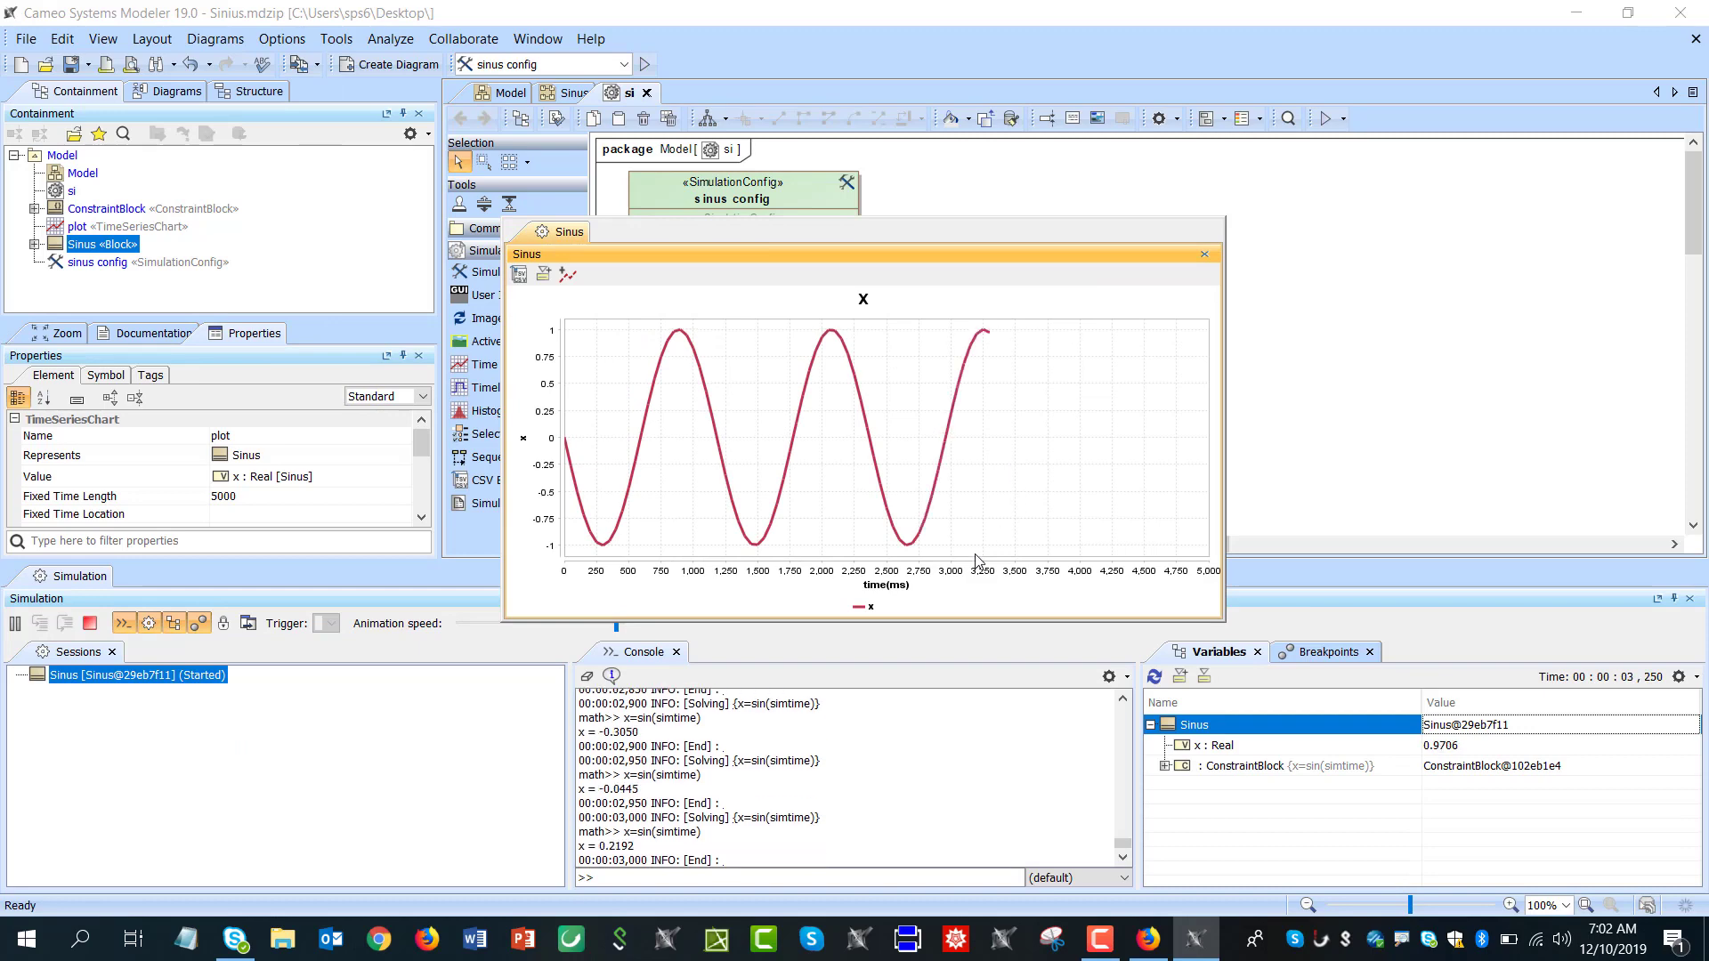
left_click(91, 624)
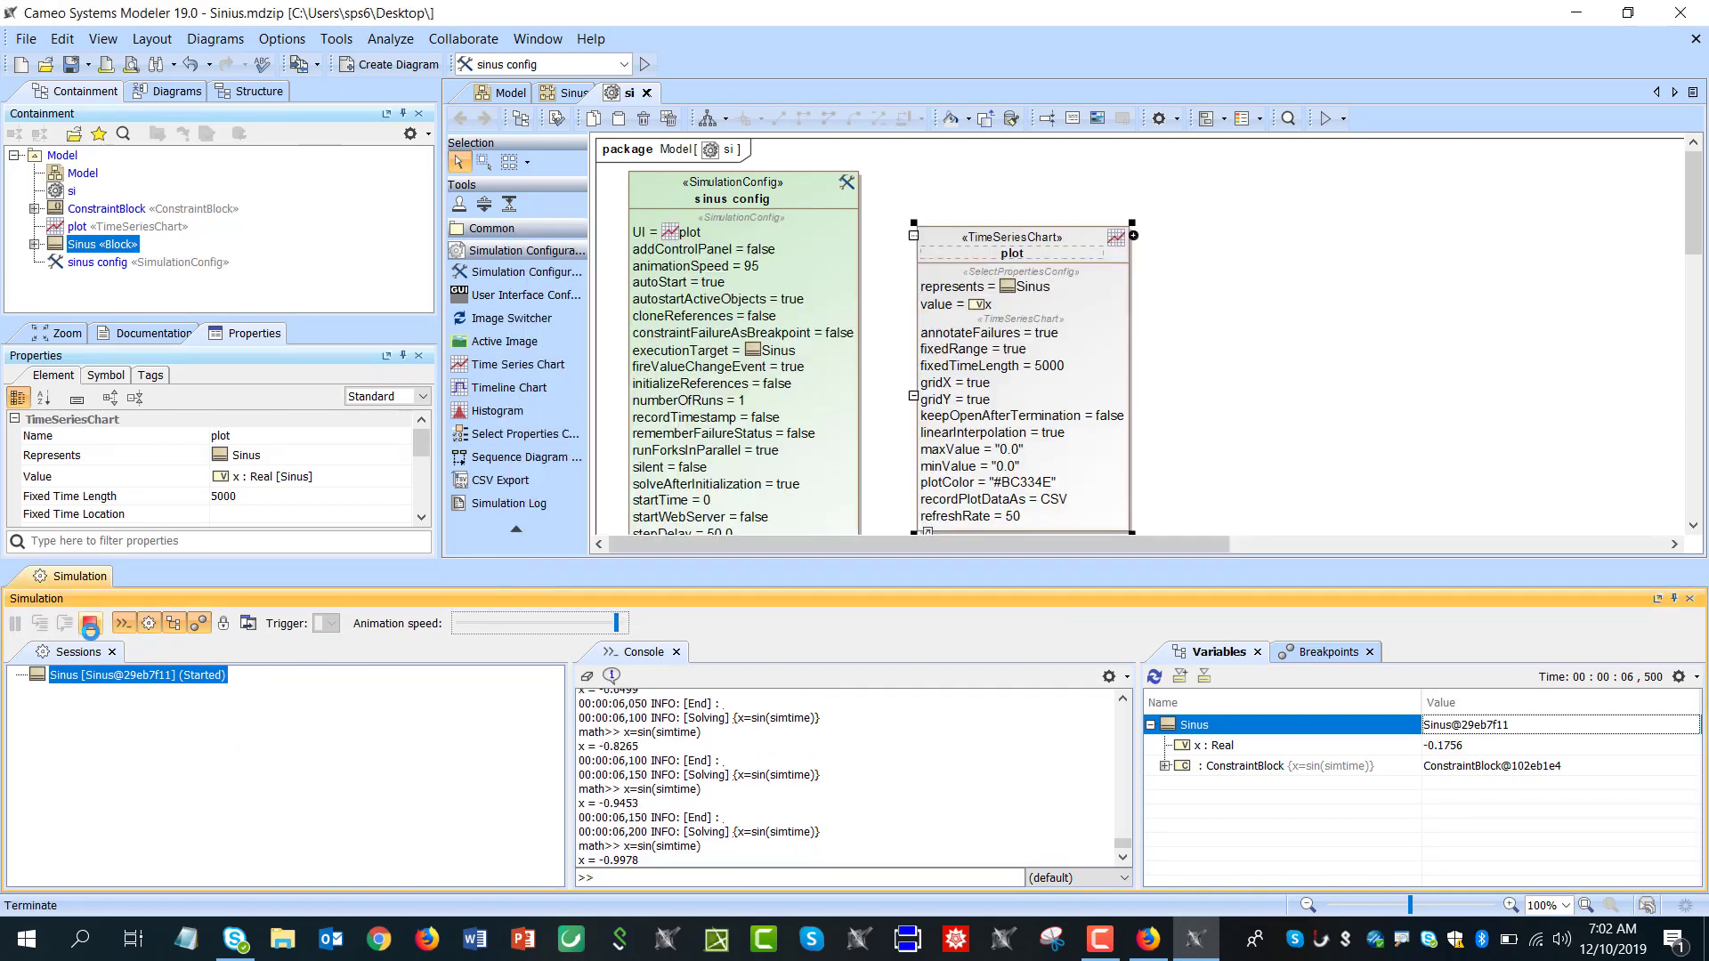
left_click(586, 677)
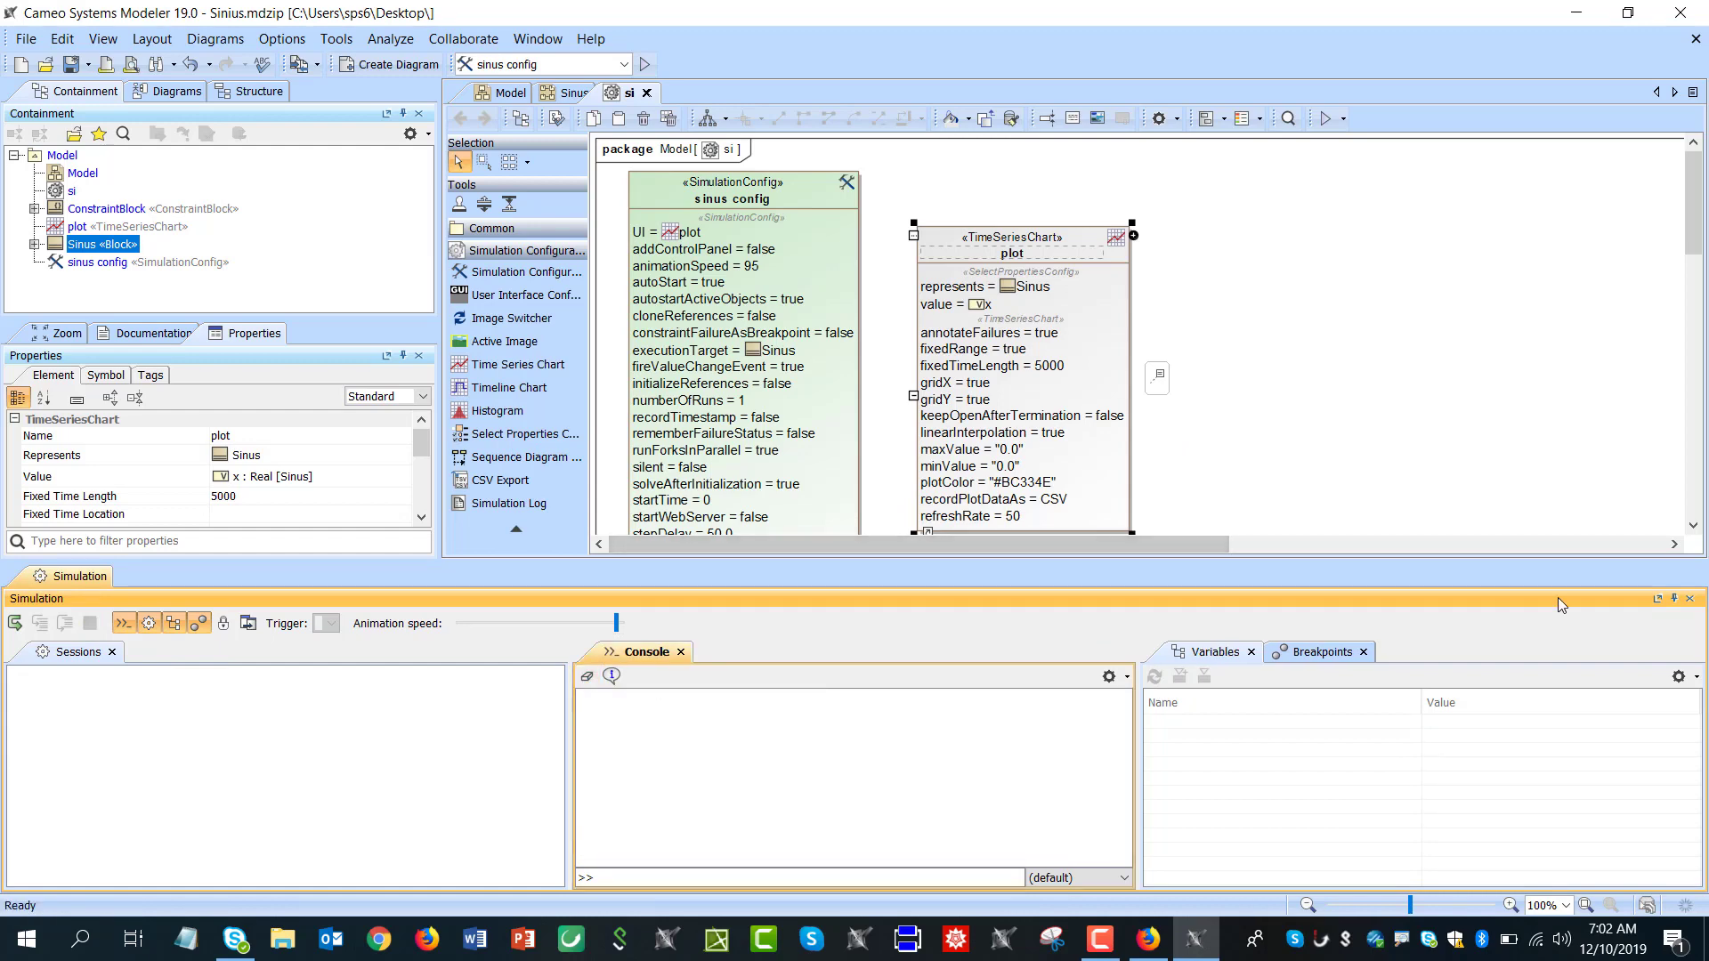
Close the simulation panel, cancel the Parametric Equation Wizard, and return to the Model block definition diagram
left_click(1690, 600)
left_click(1403, 446)
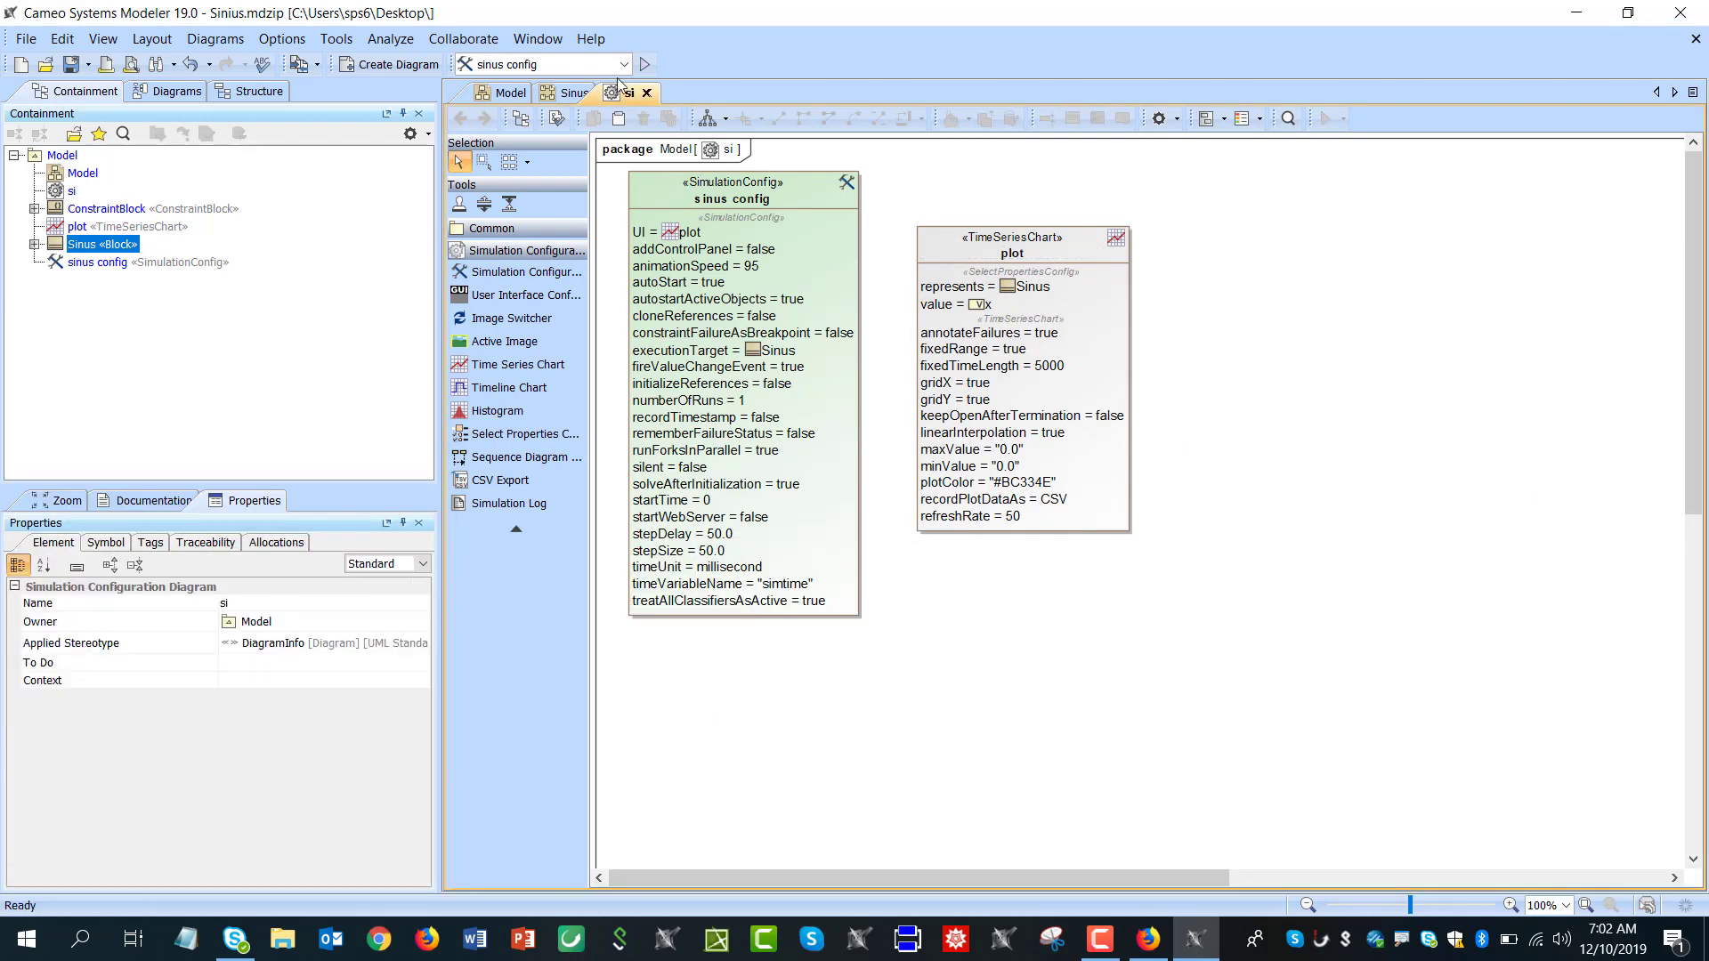
left_click(552, 94)
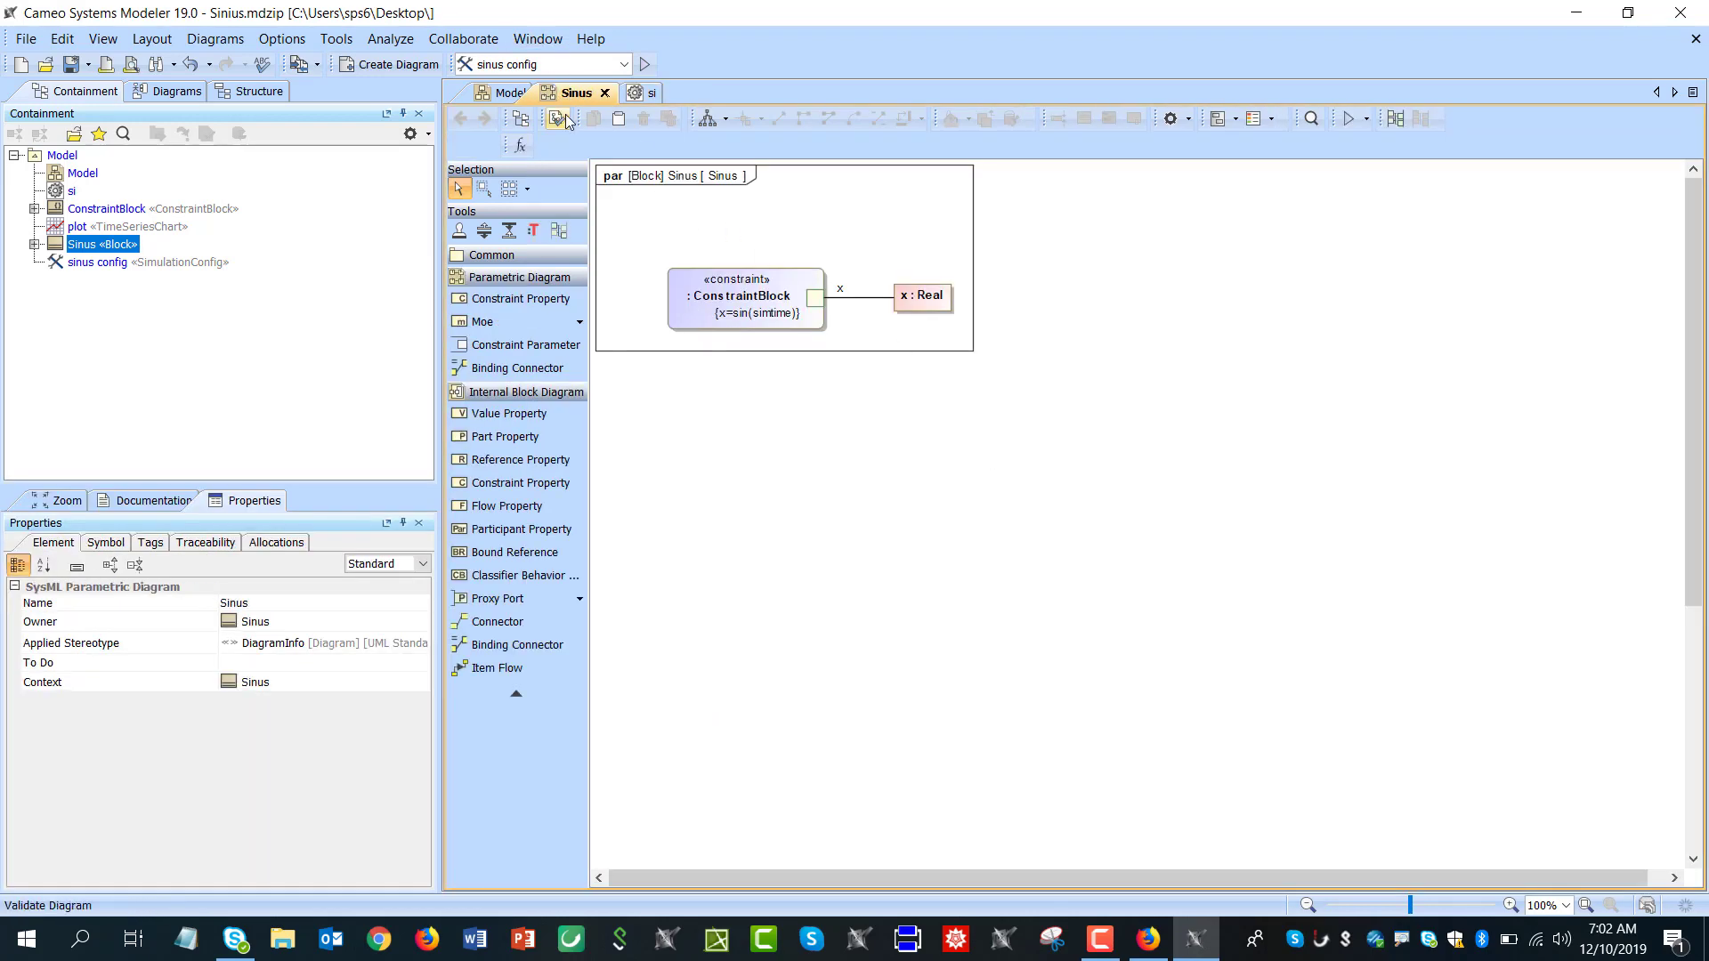
left_click(521, 148)
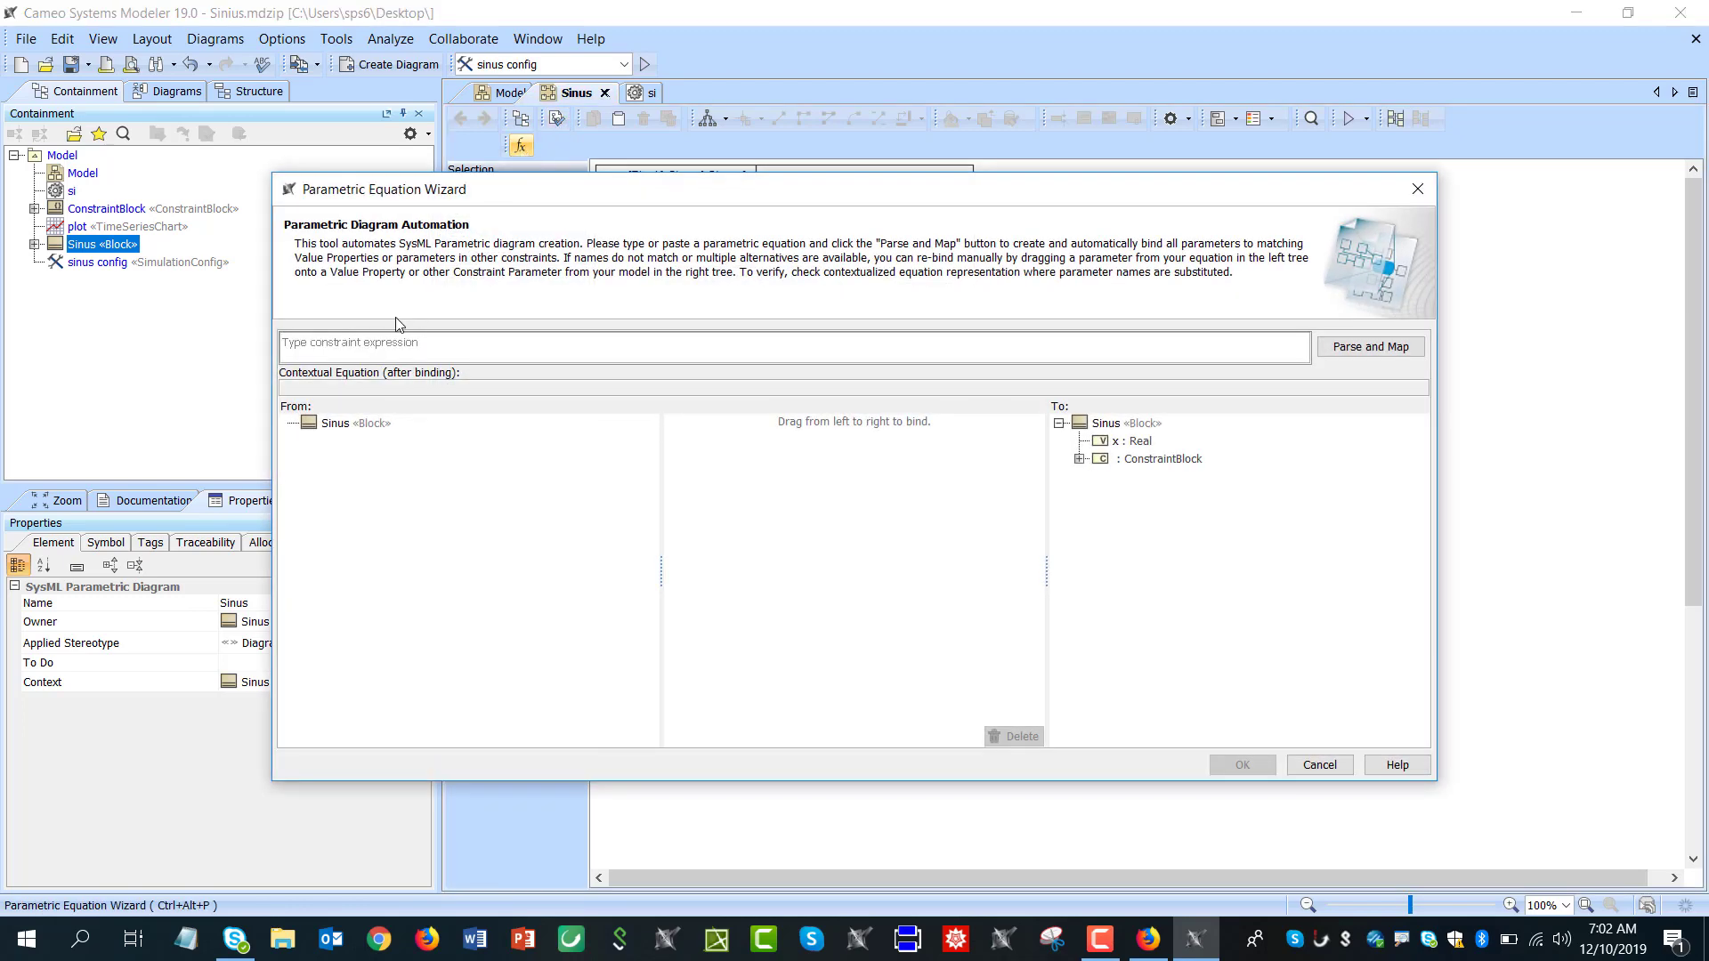
left_click(1418, 189)
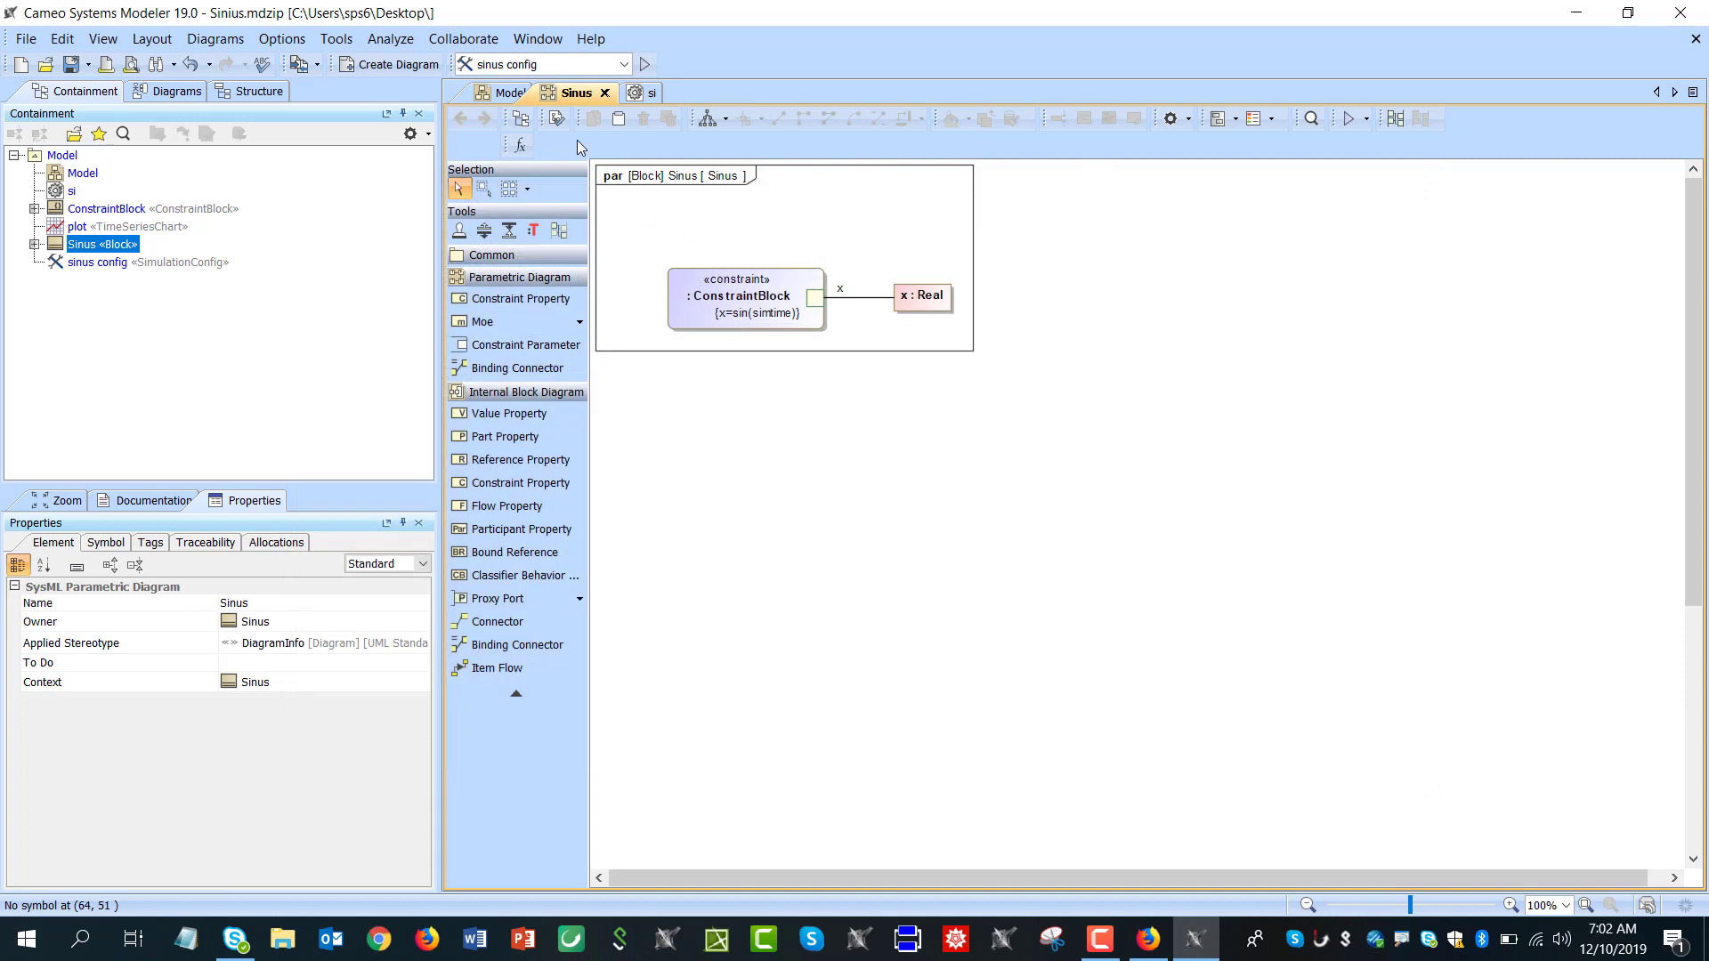
left_click(507, 92)
Add the value property y : Real to the Sinus block
left_click(977, 376)
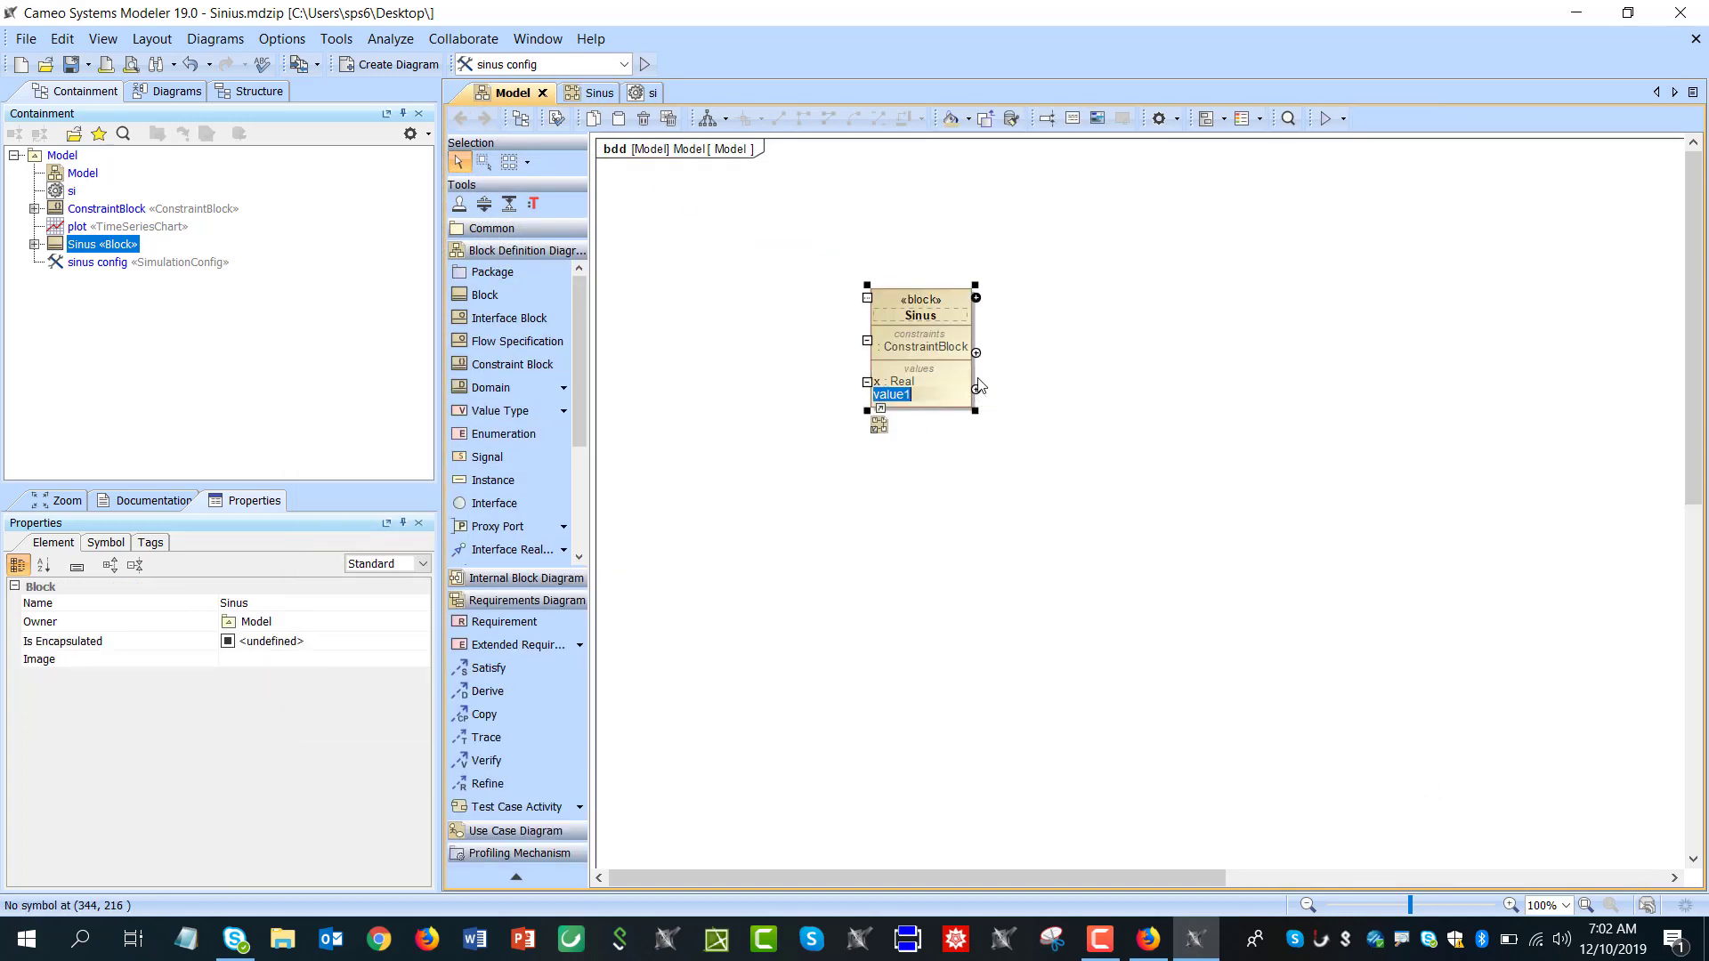
type("y:real")
key("ctrl+space")
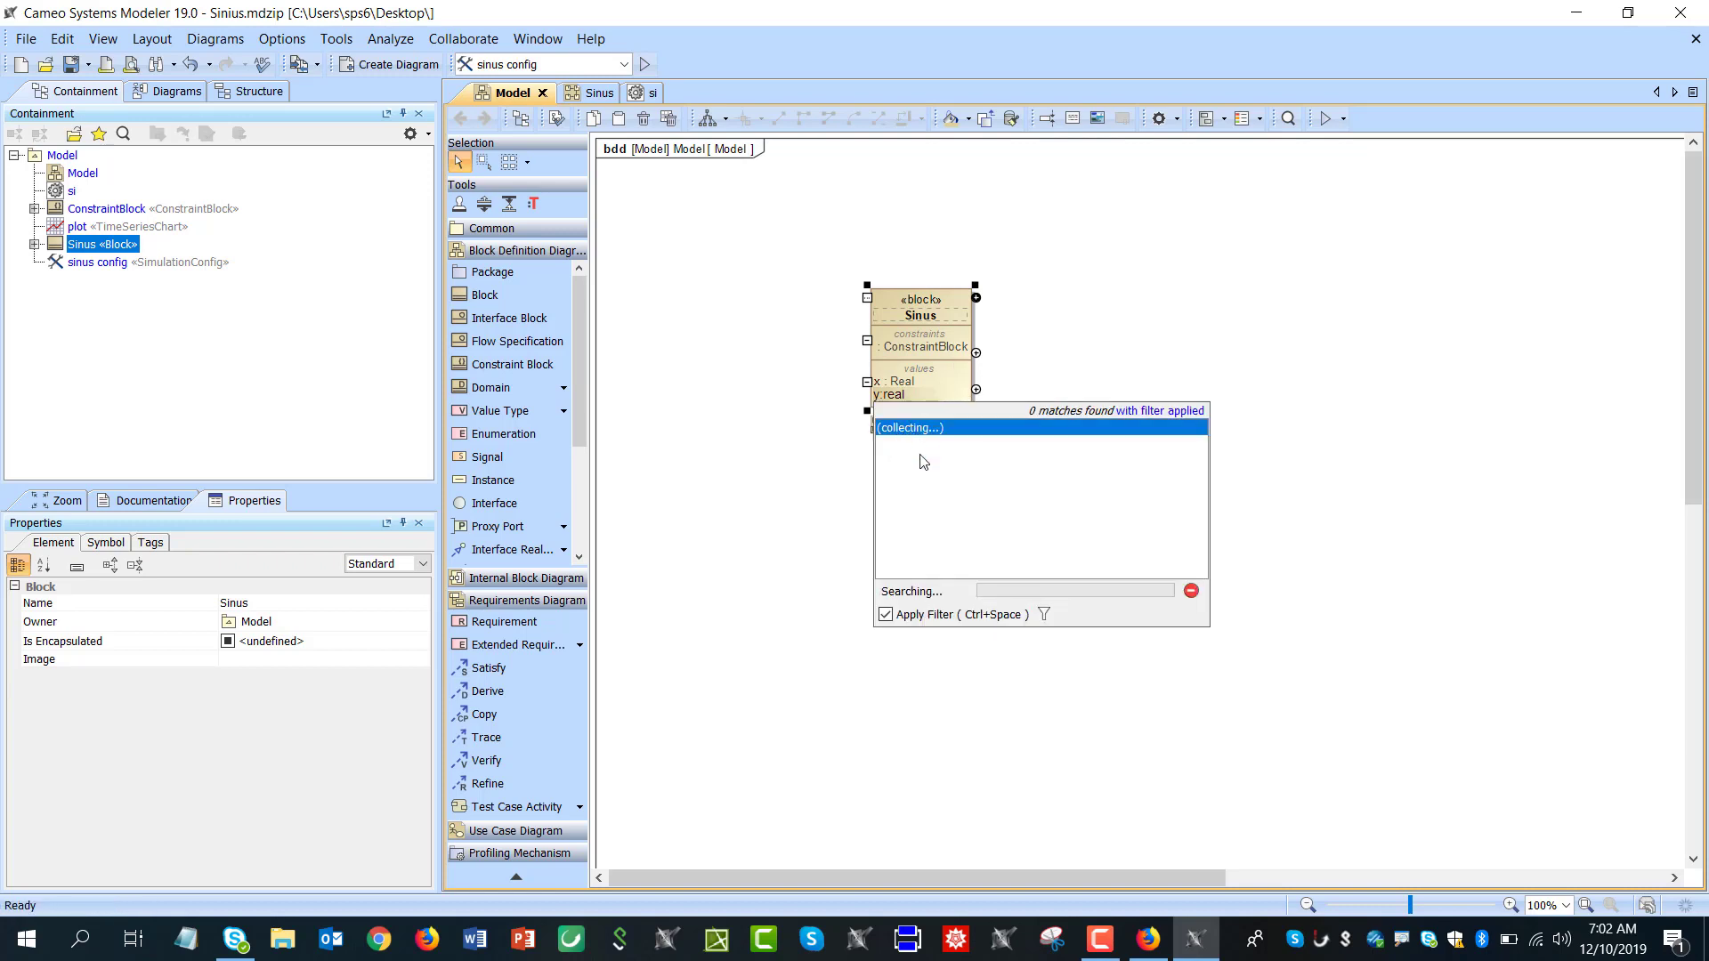
key("Escape")
left_click(840, 458)
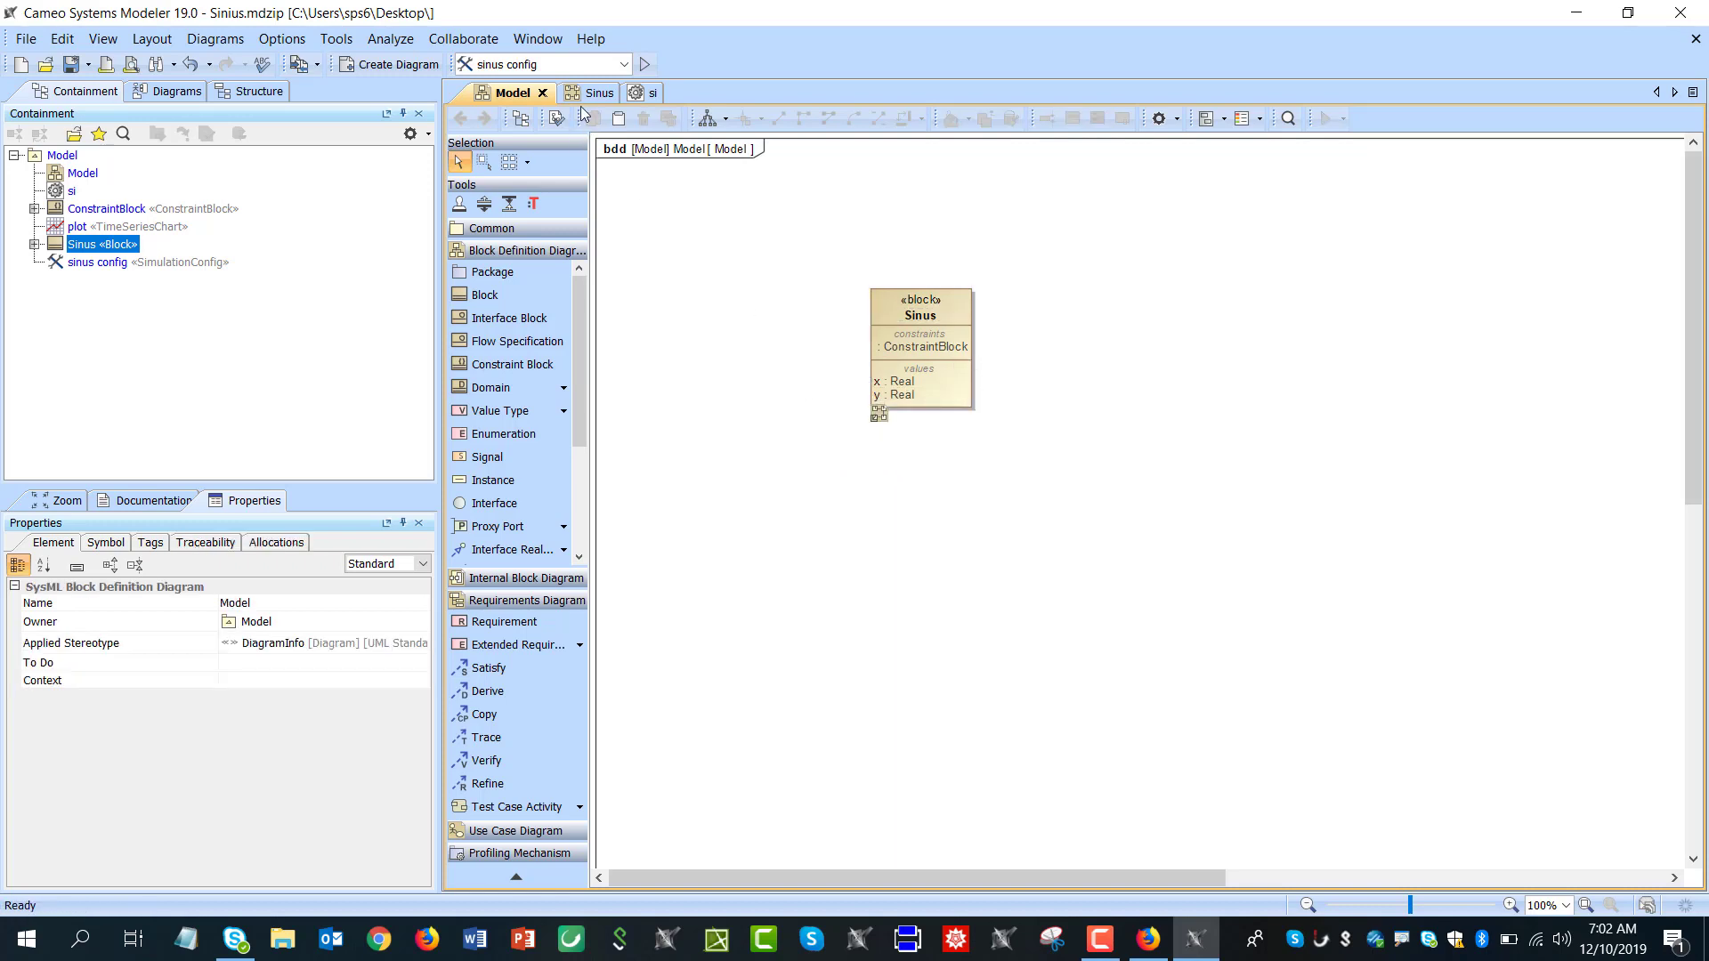
In the Sinus diagram, add a y=cos(simtime) constraint bound to y, then delete its unbound simtime parameter
left_click(591, 93)
left_click(518, 146)
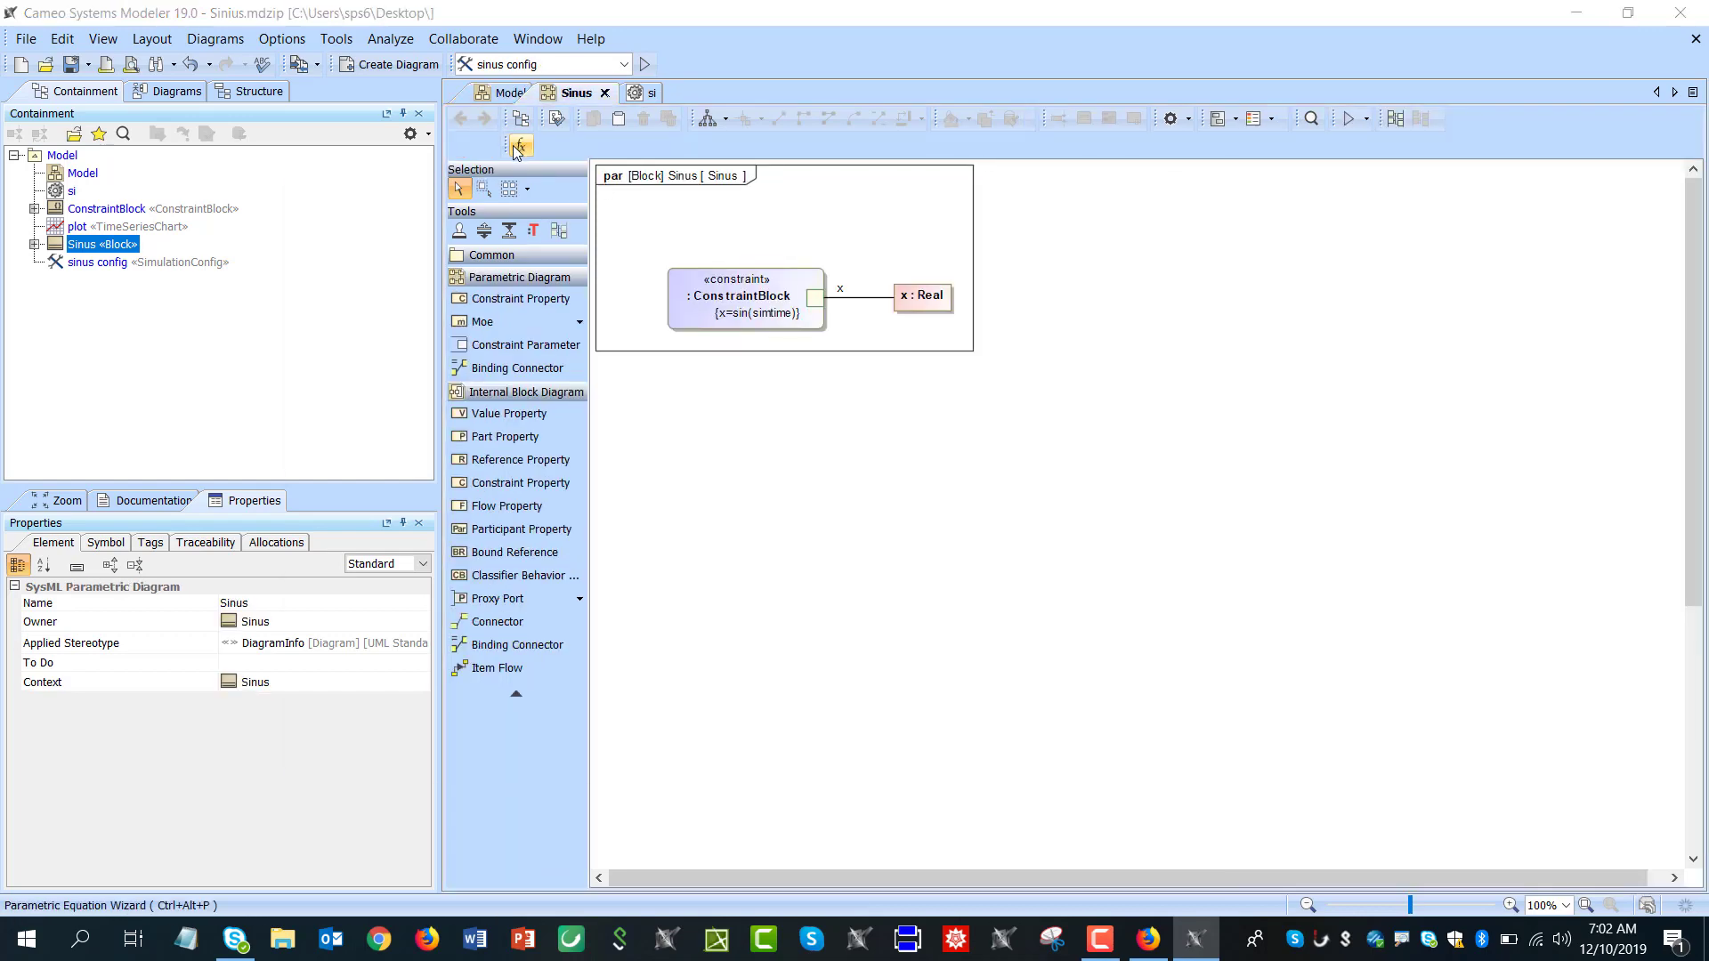
left_click(601, 353)
type("y=cos(simtime")
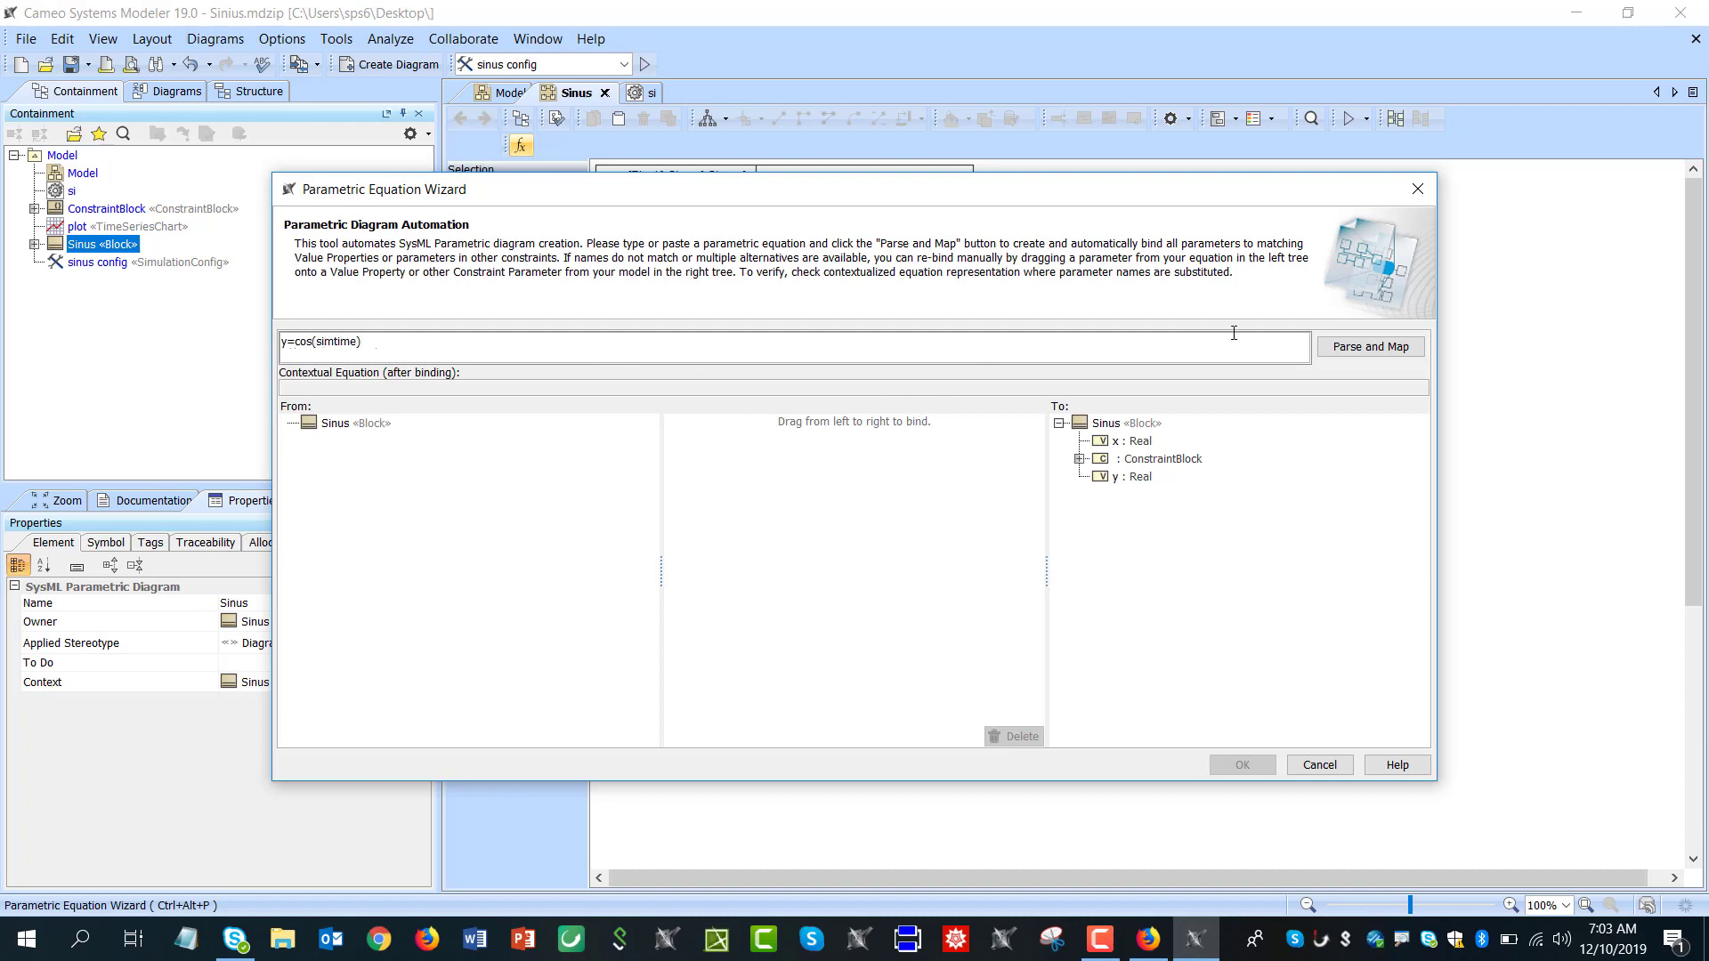
left_click(1371, 346)
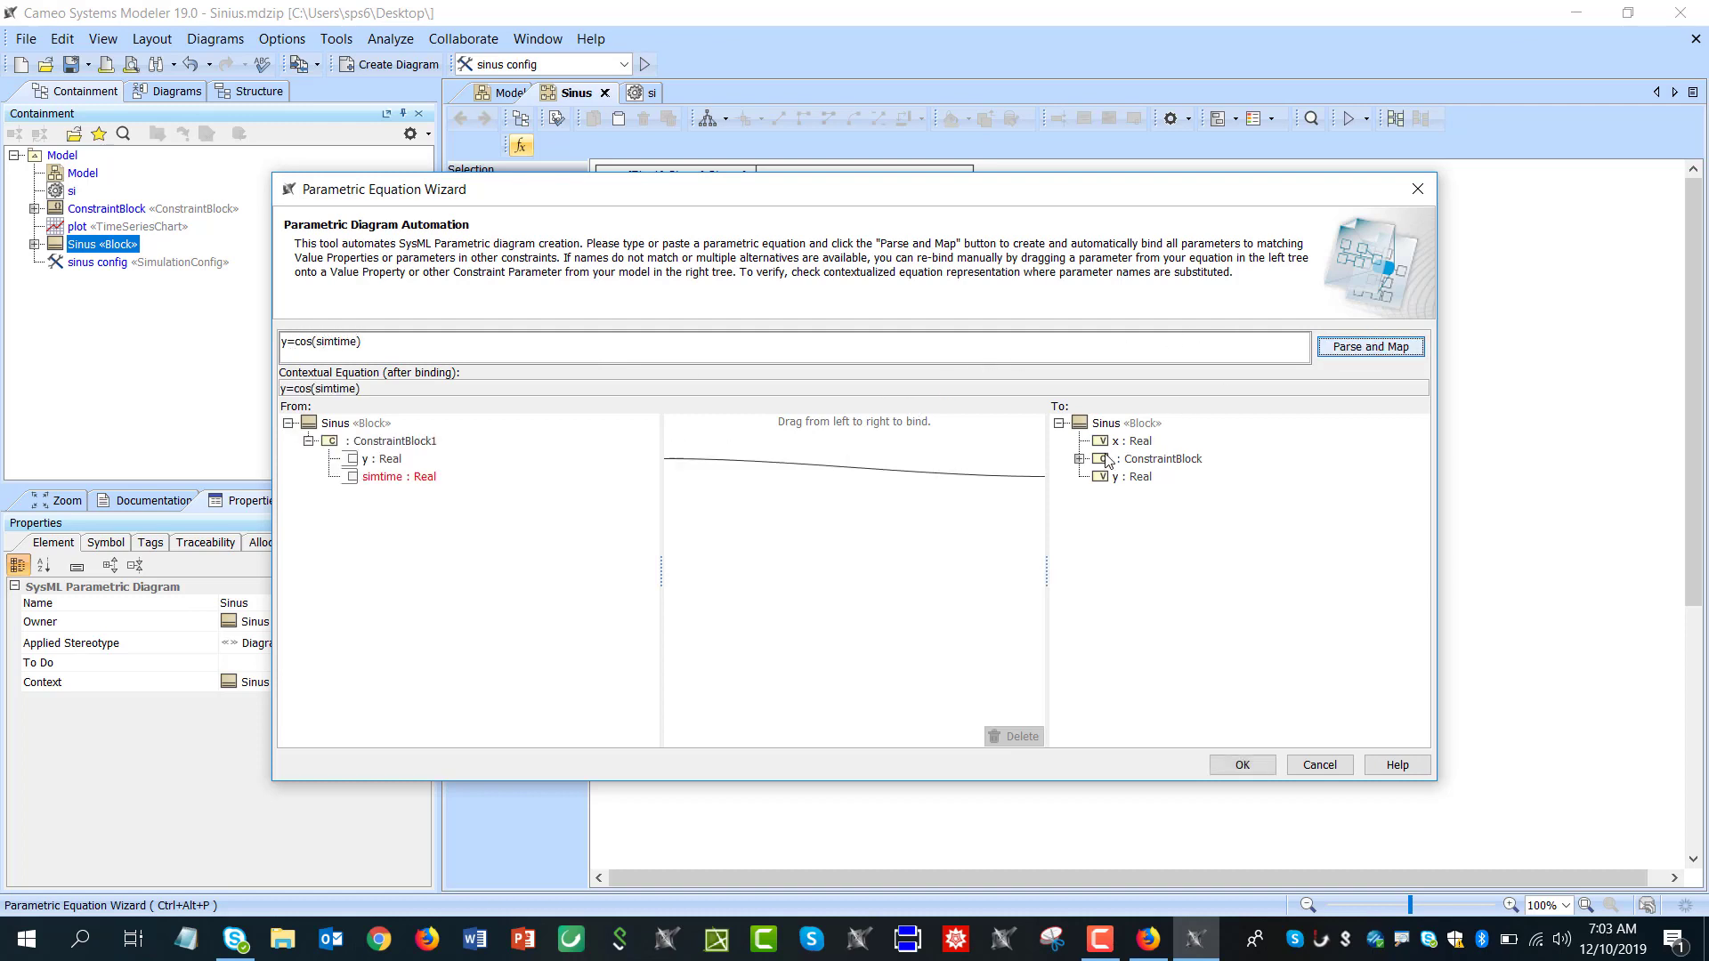
left_click(1216, 765)
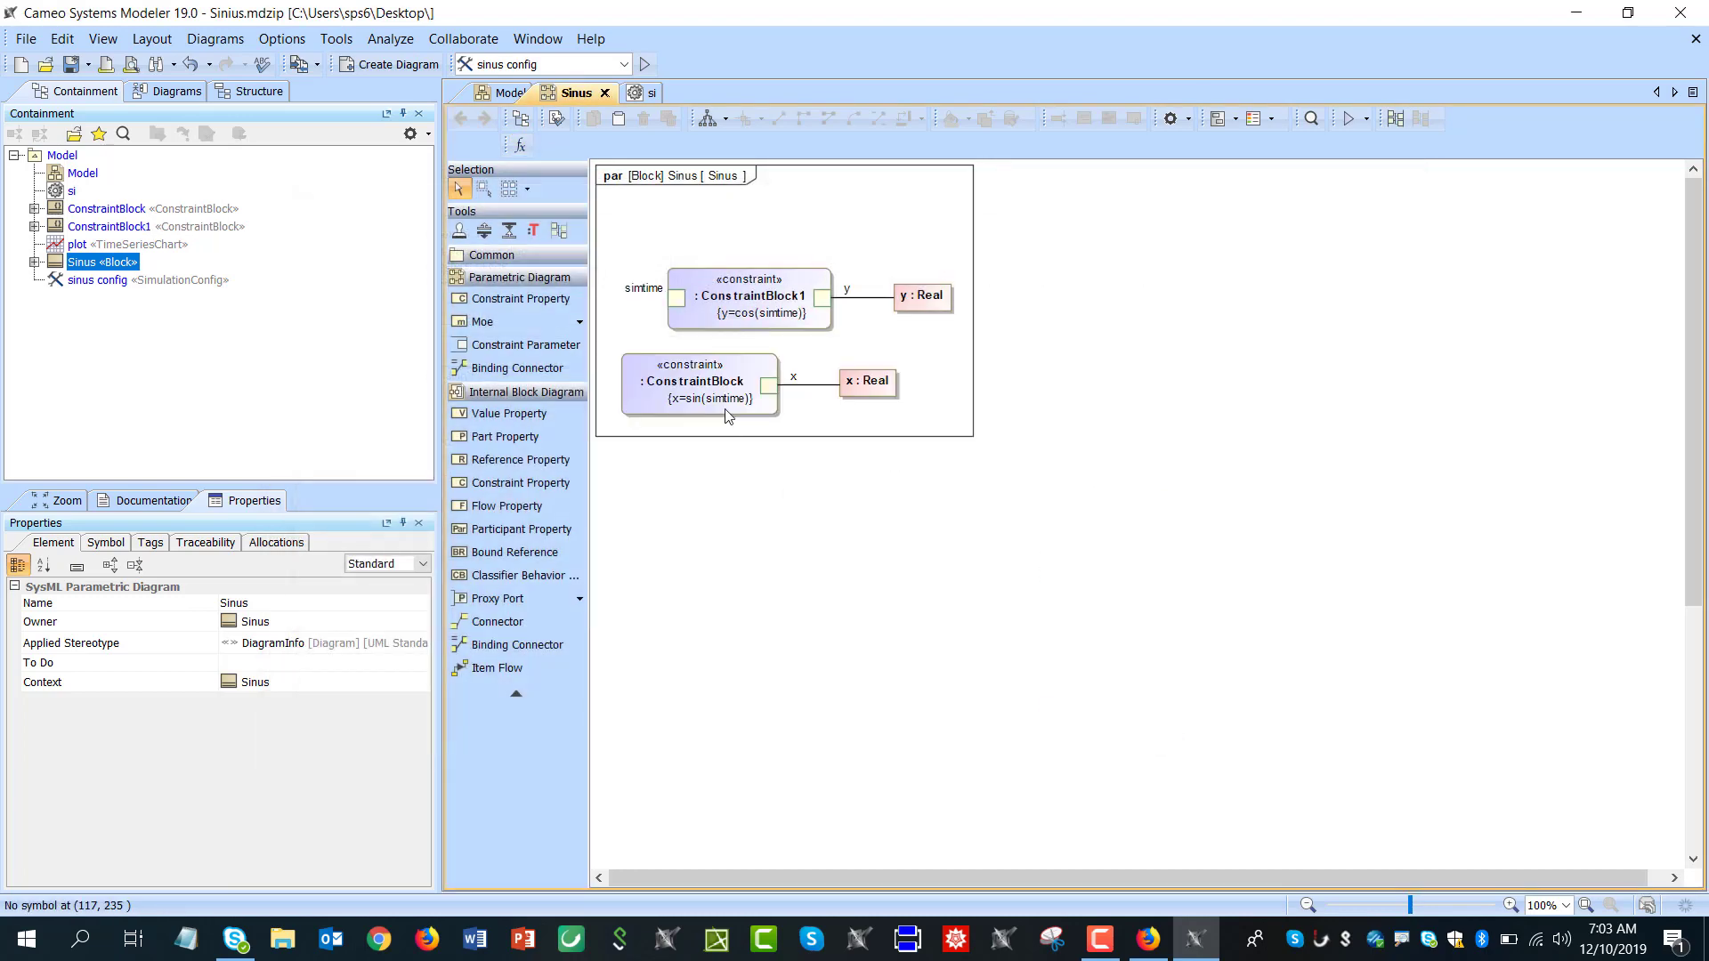
left_click(677, 294)
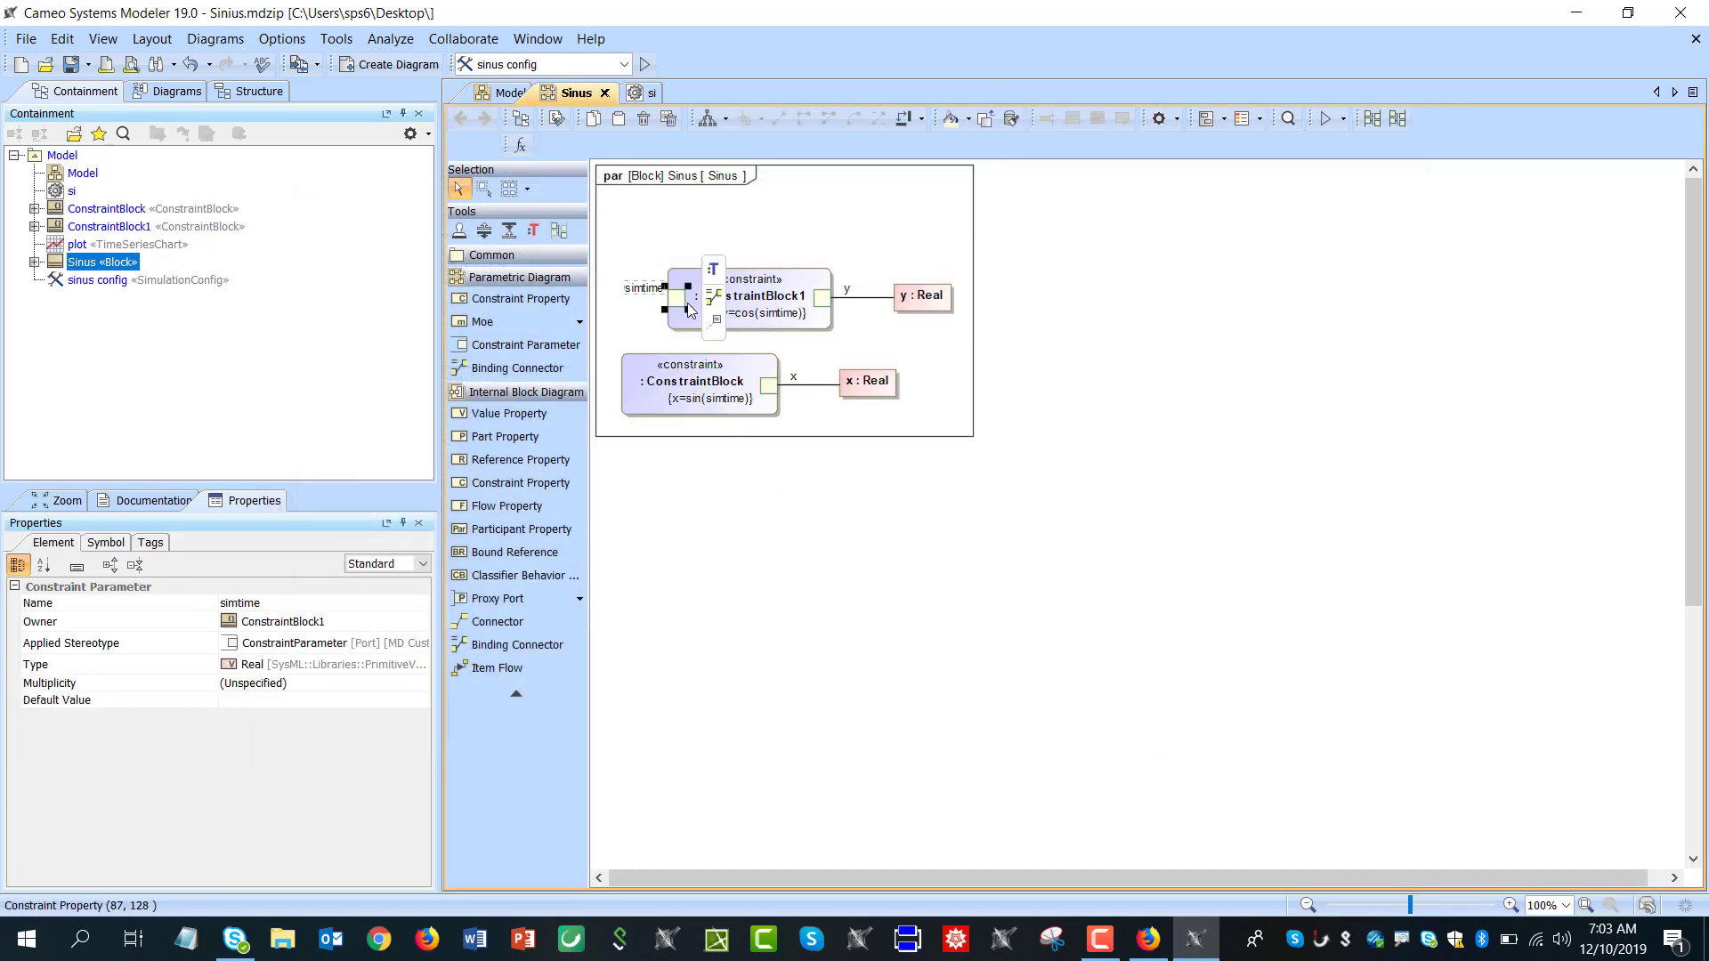
key("Delete")
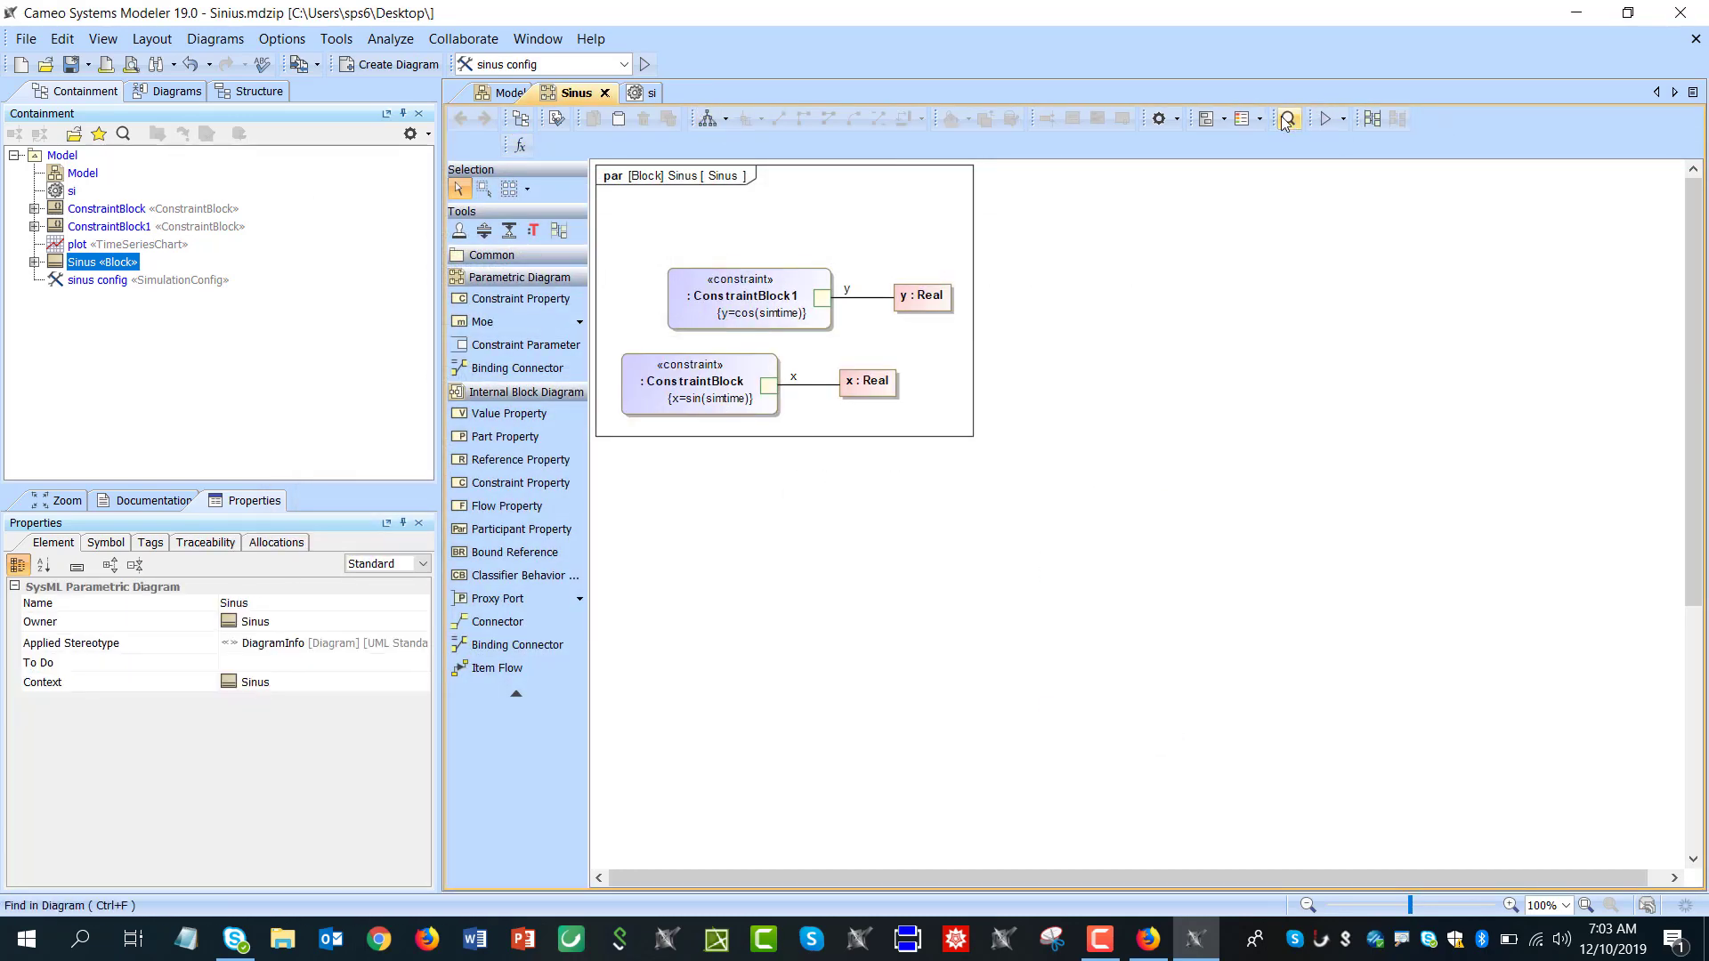
Quick-layout the parametric diagram, add y : Real to the plot chart's values beside x, and save
left_click(705, 122)
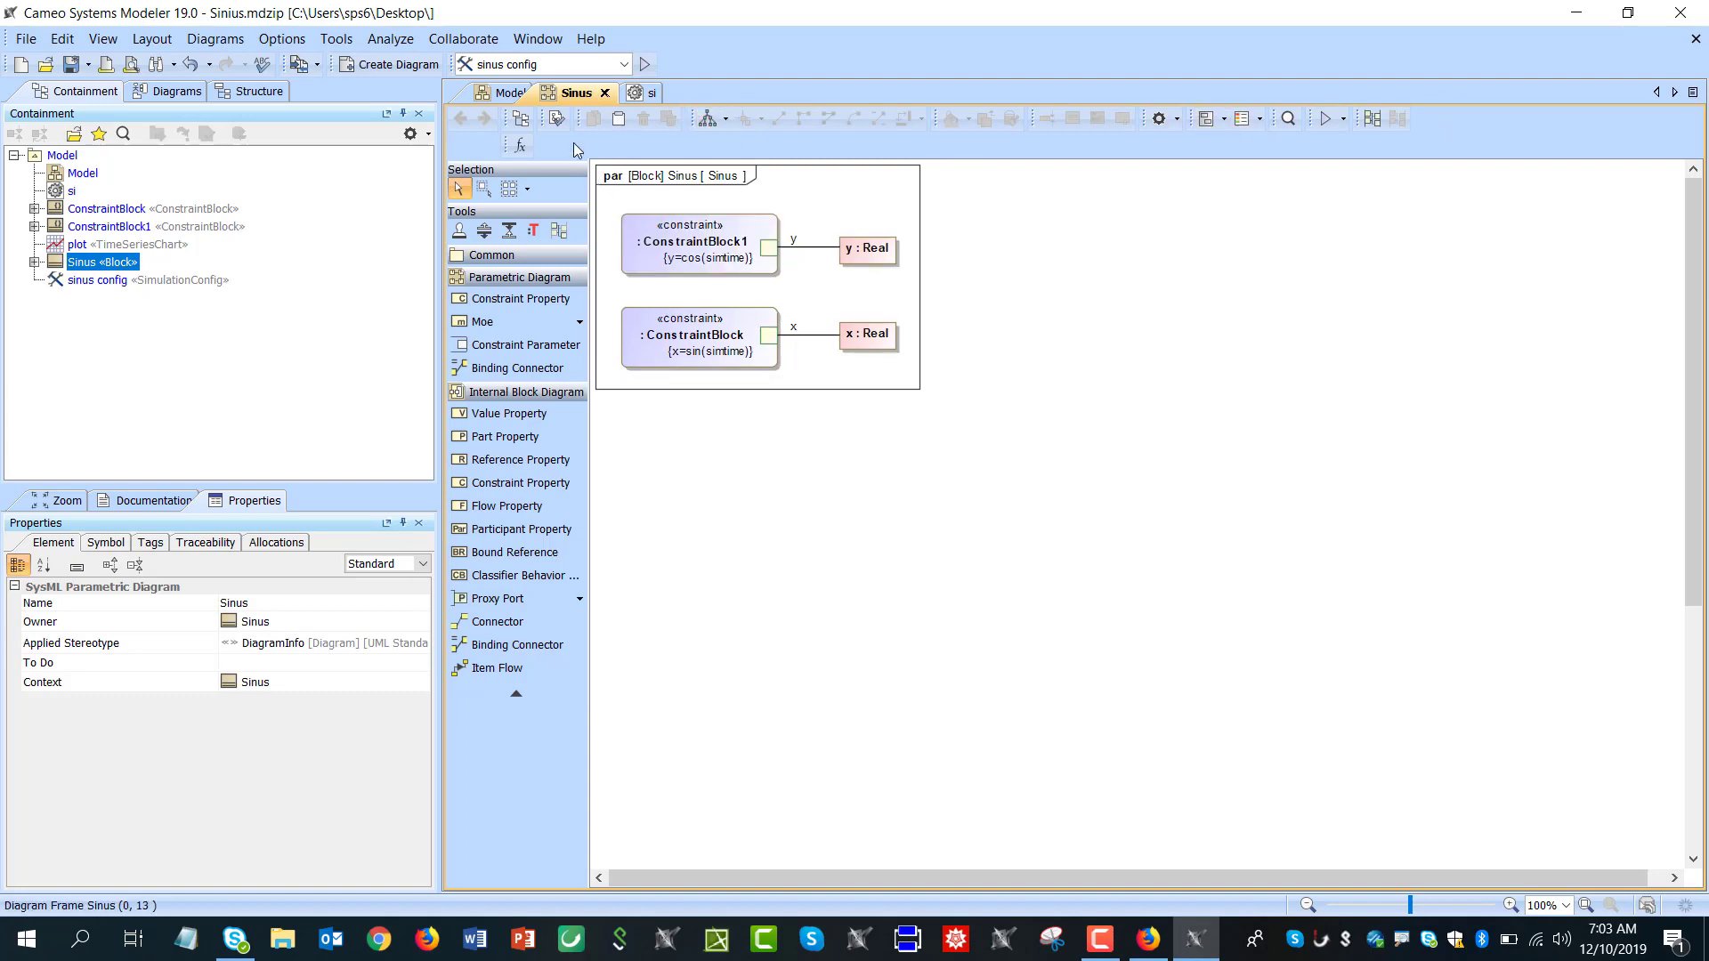
left_click(654, 93)
left_click(1181, 397)
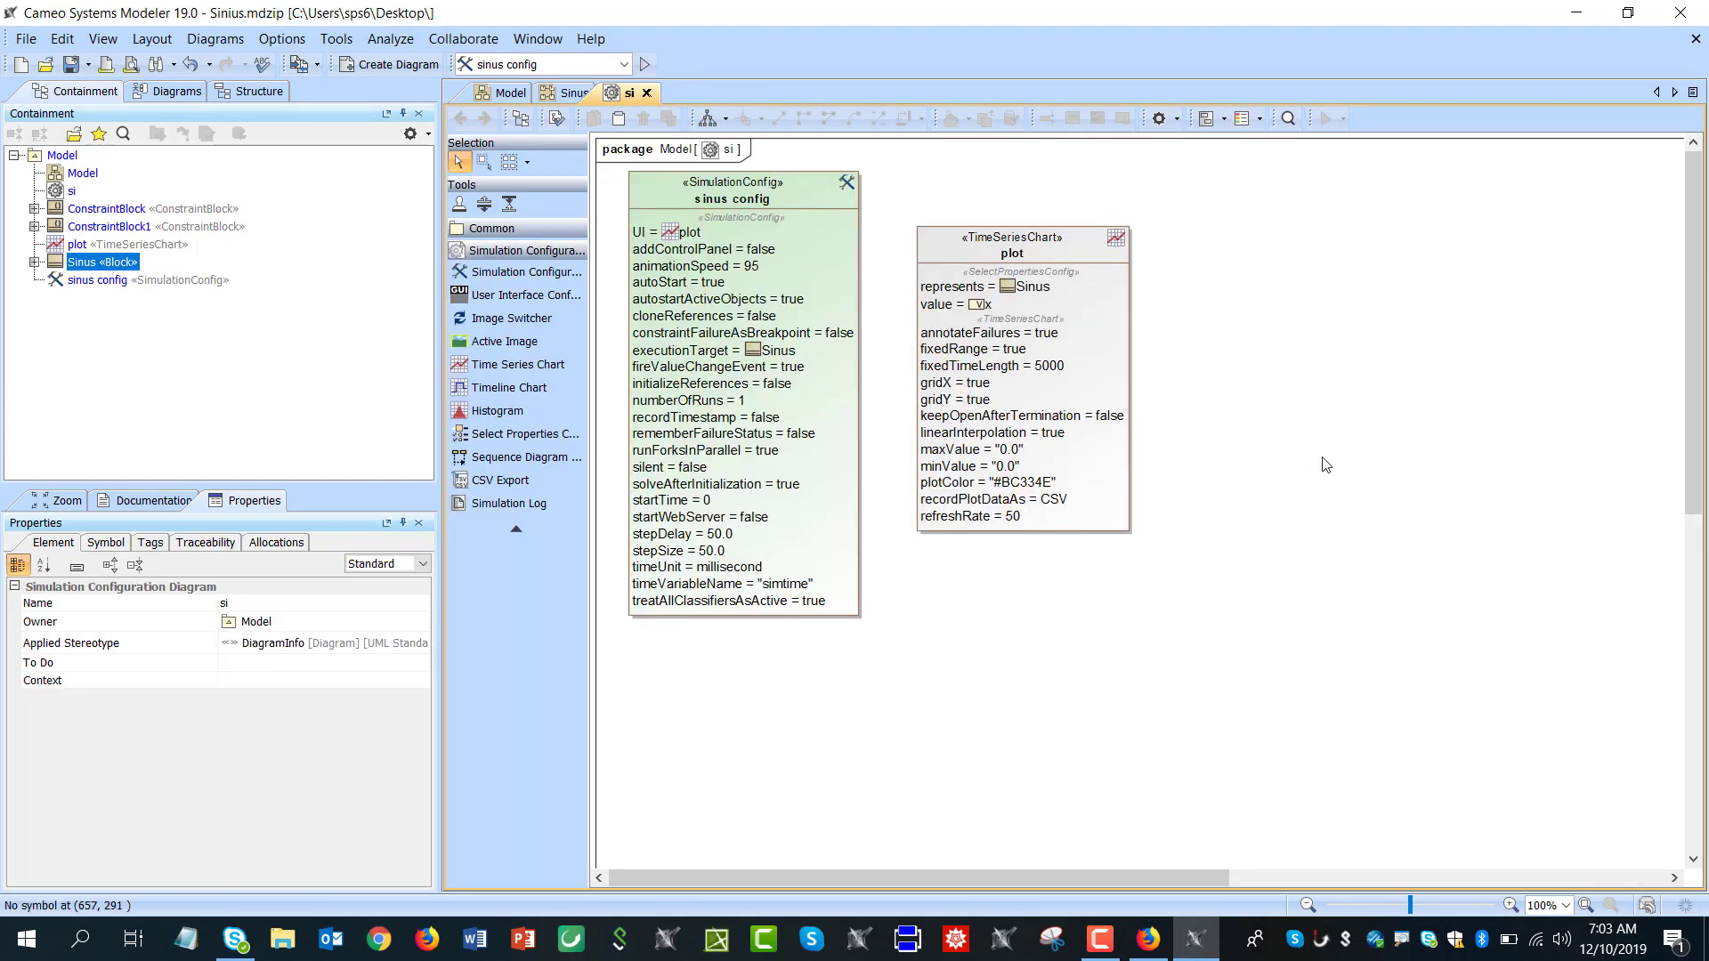
double_click(1076, 247)
left_click(1117, 394)
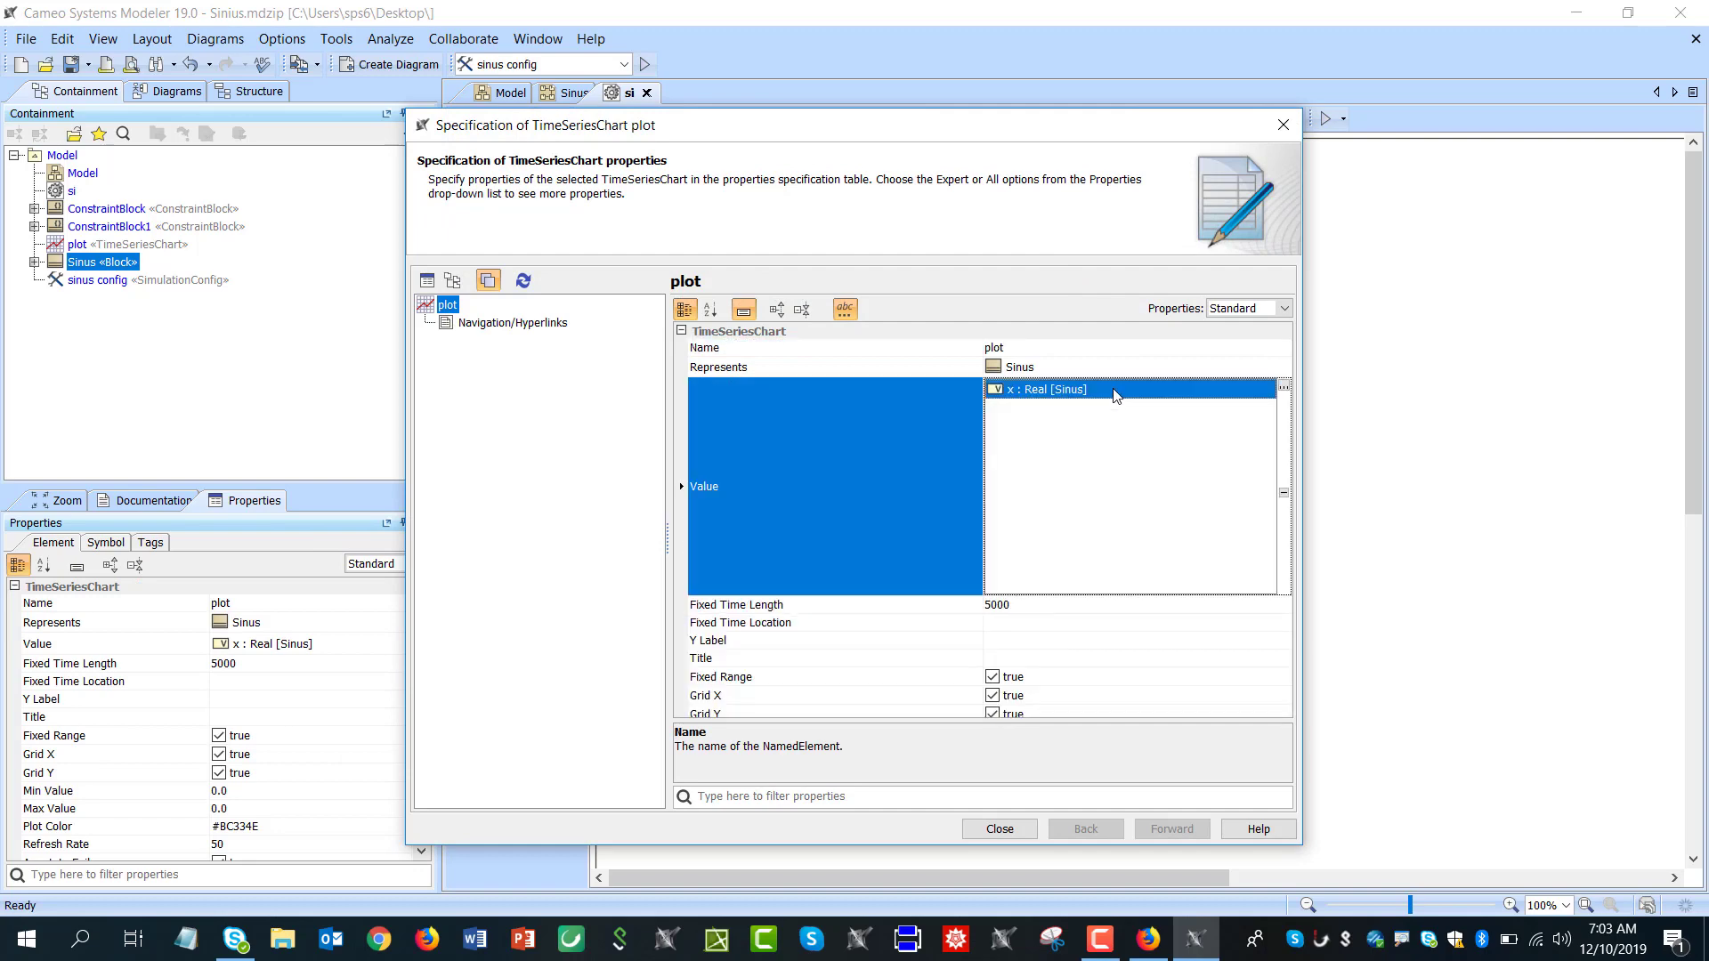
left_click(1284, 386)
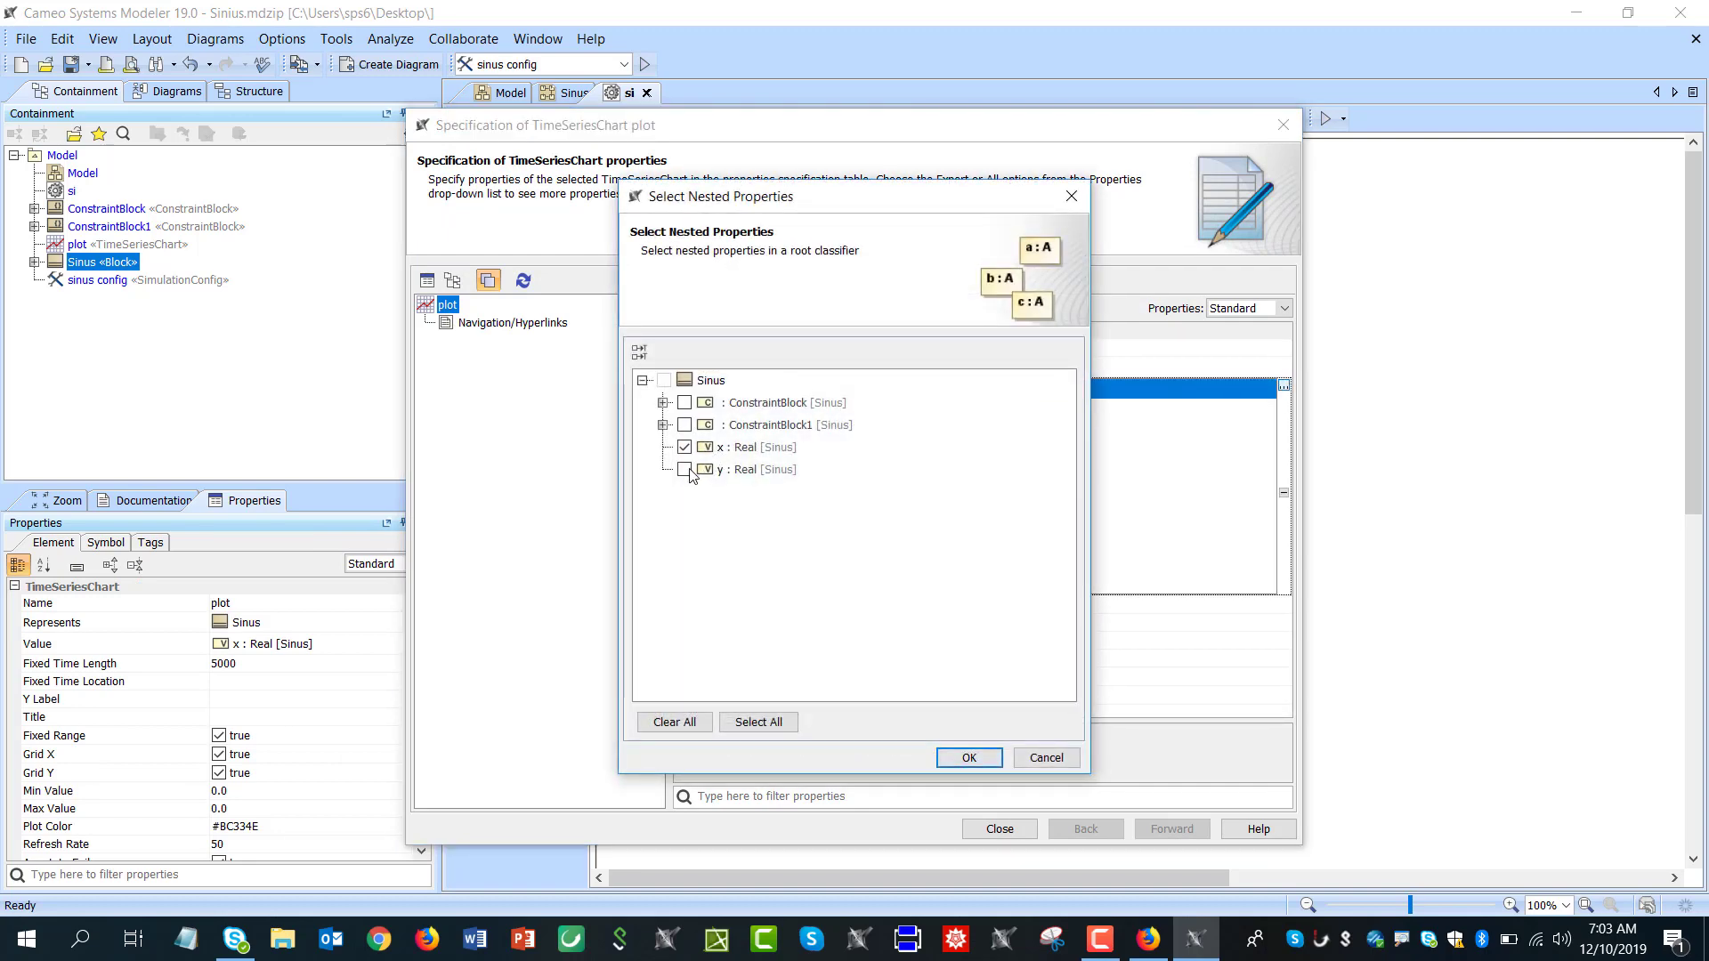
left_click(685, 470)
left_click(969, 758)
left_click(999, 828)
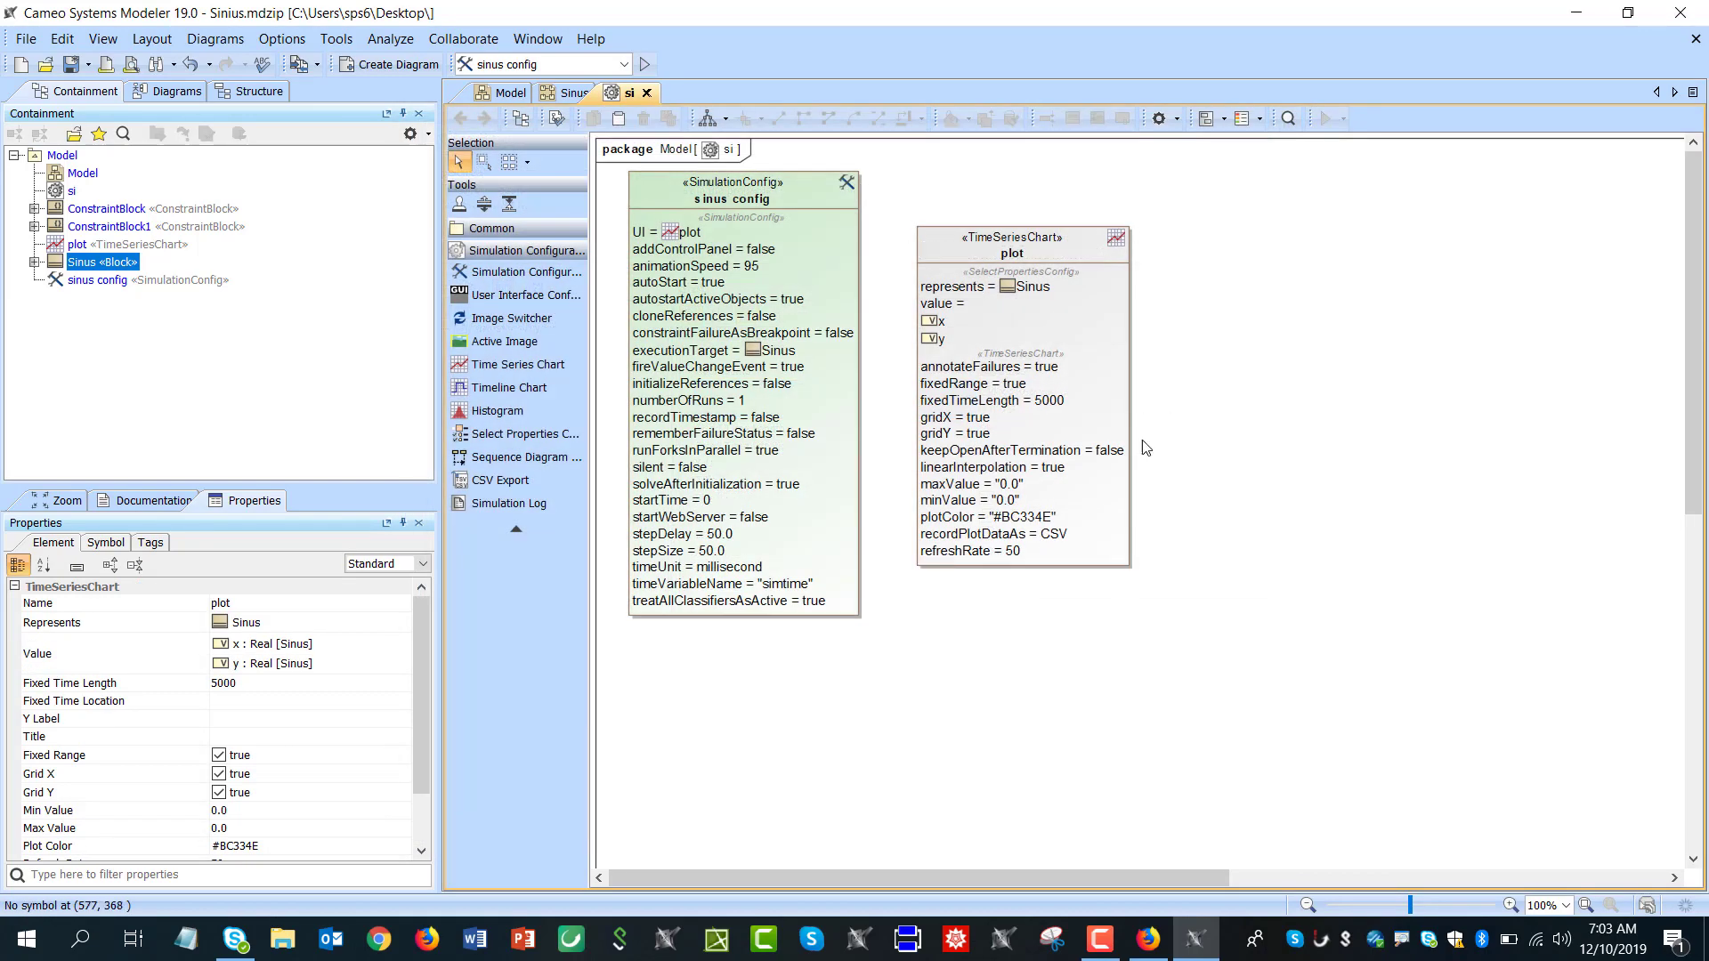
left_click(1143, 434)
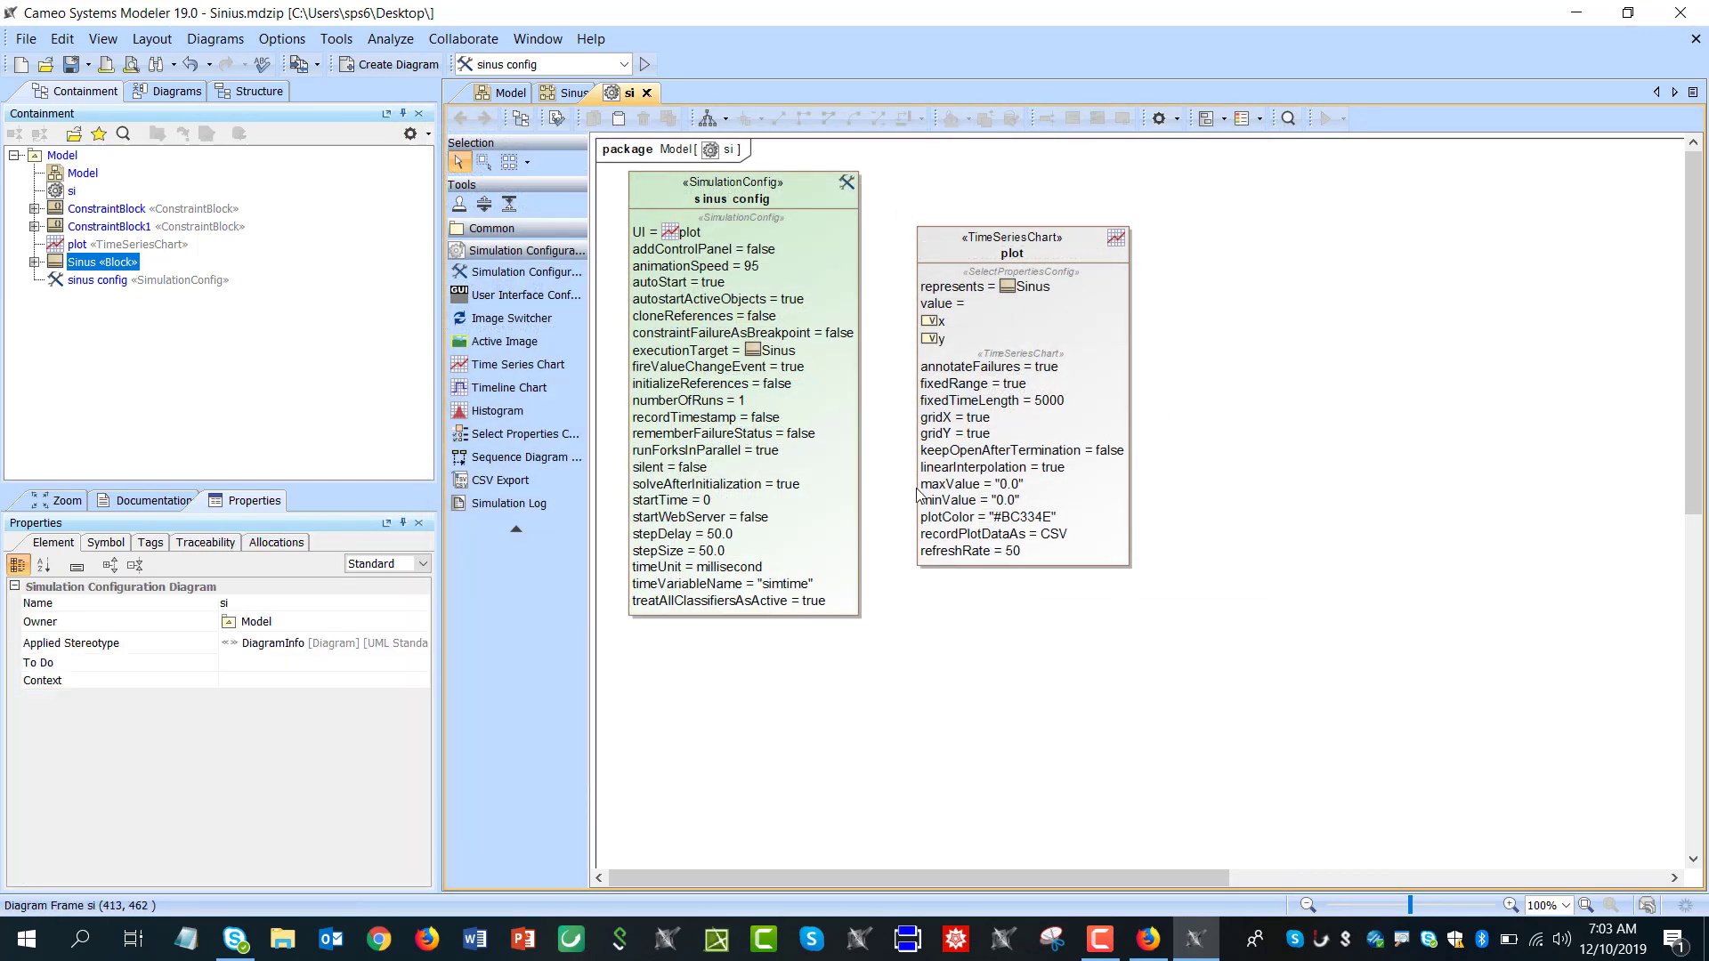
left_click(75, 68)
Run the sinus config simulation to plot x and y as sine and cosine waves, then terminate it
left_click(645, 64)
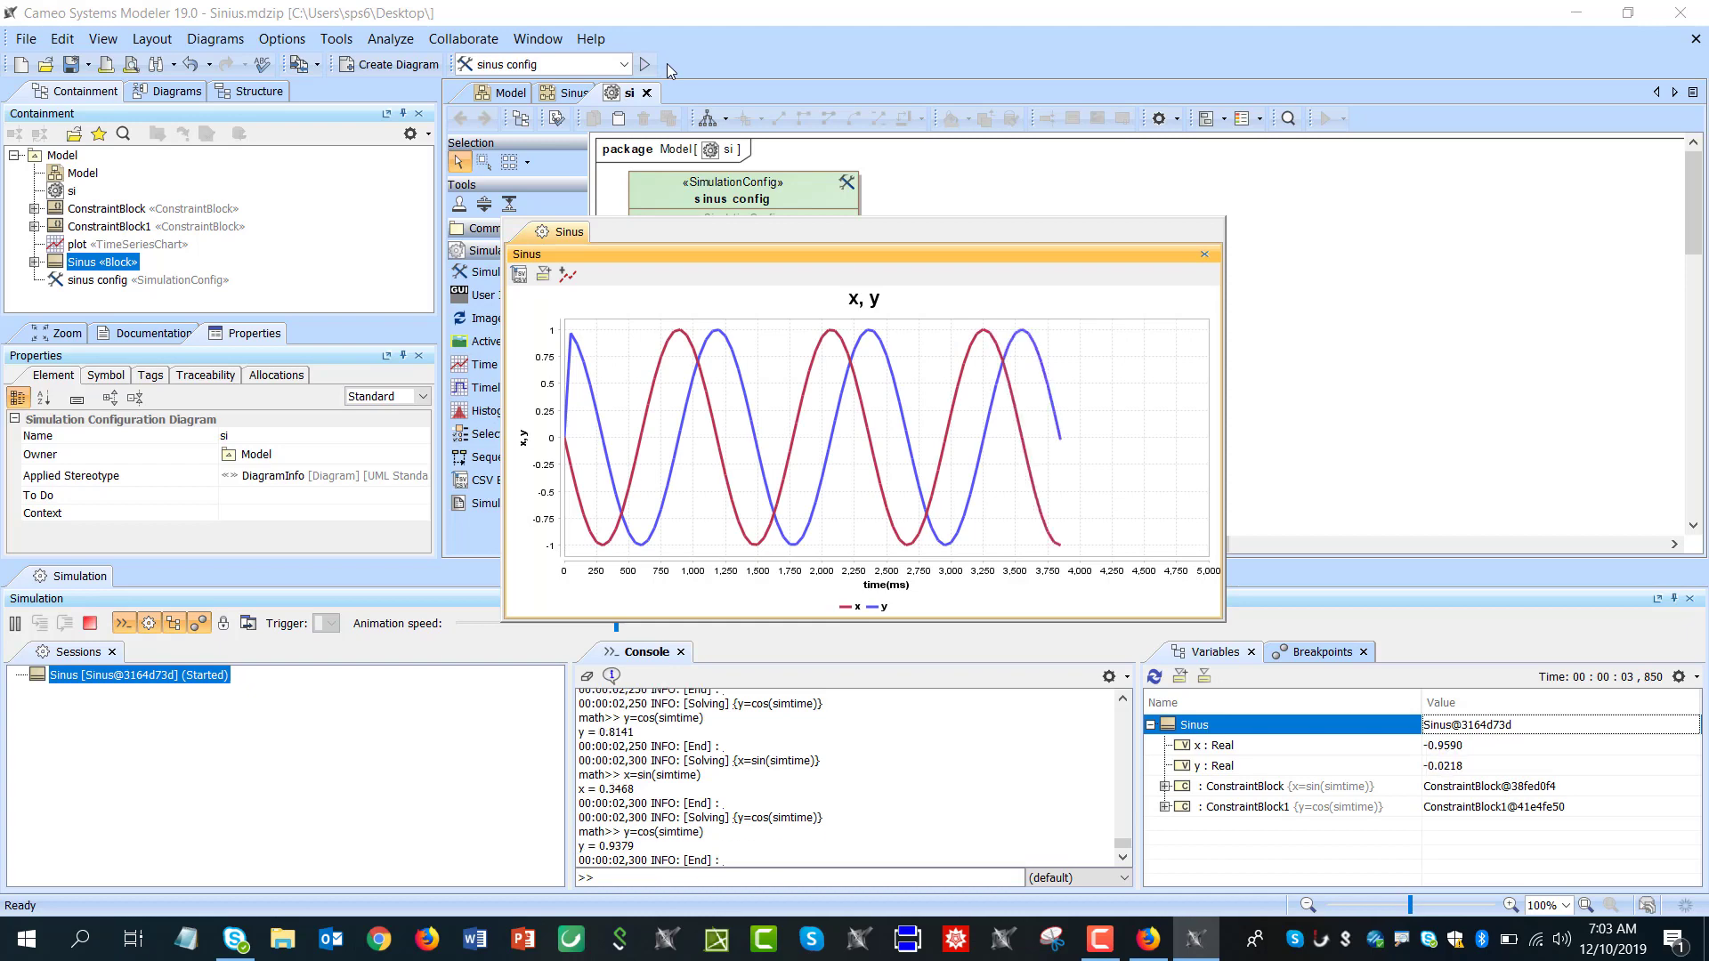
left_click(91, 624)
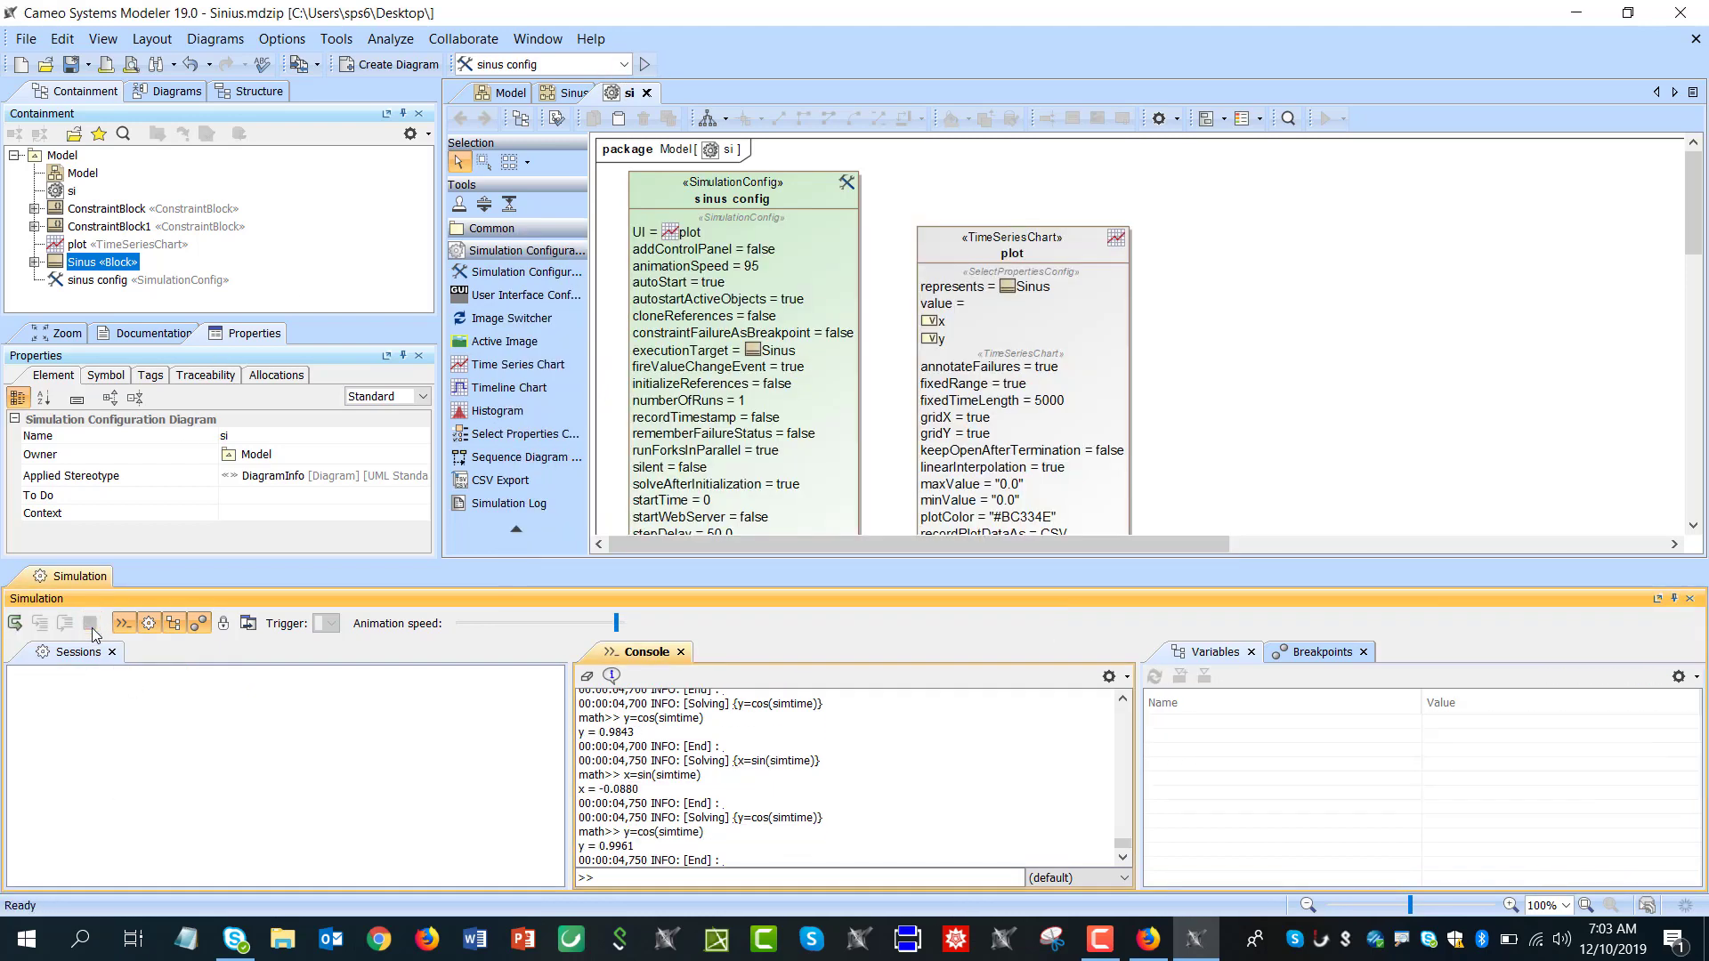
left_click(1113, 676)
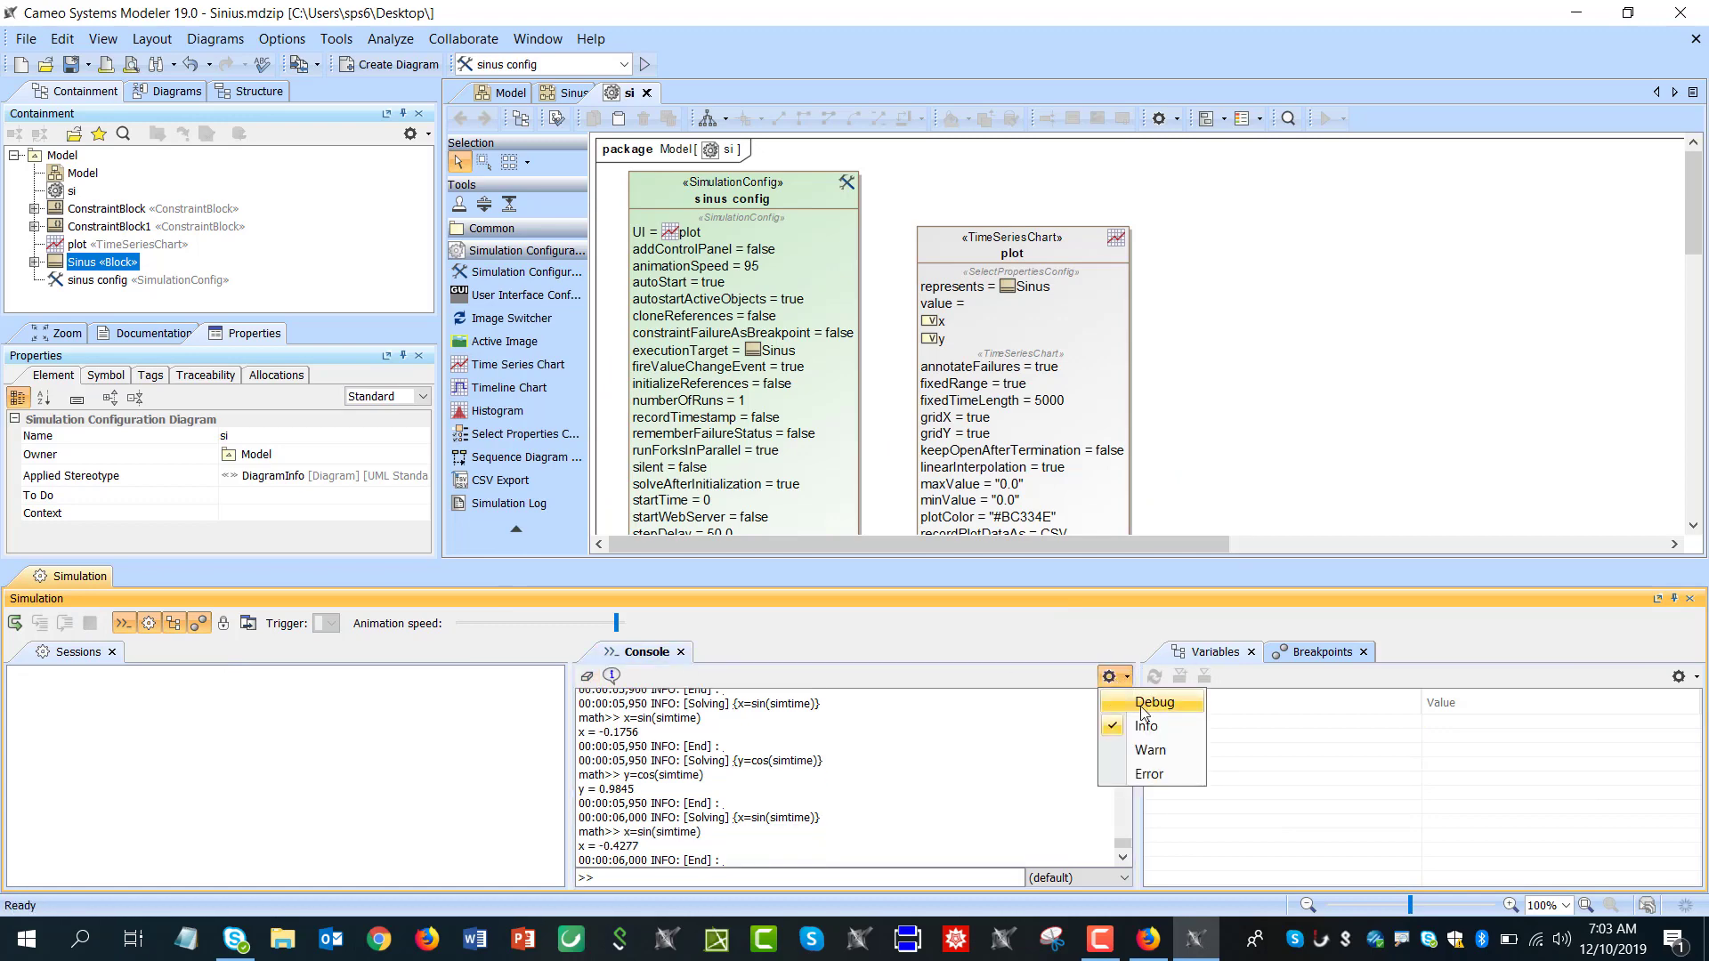
left_click(1150, 750)
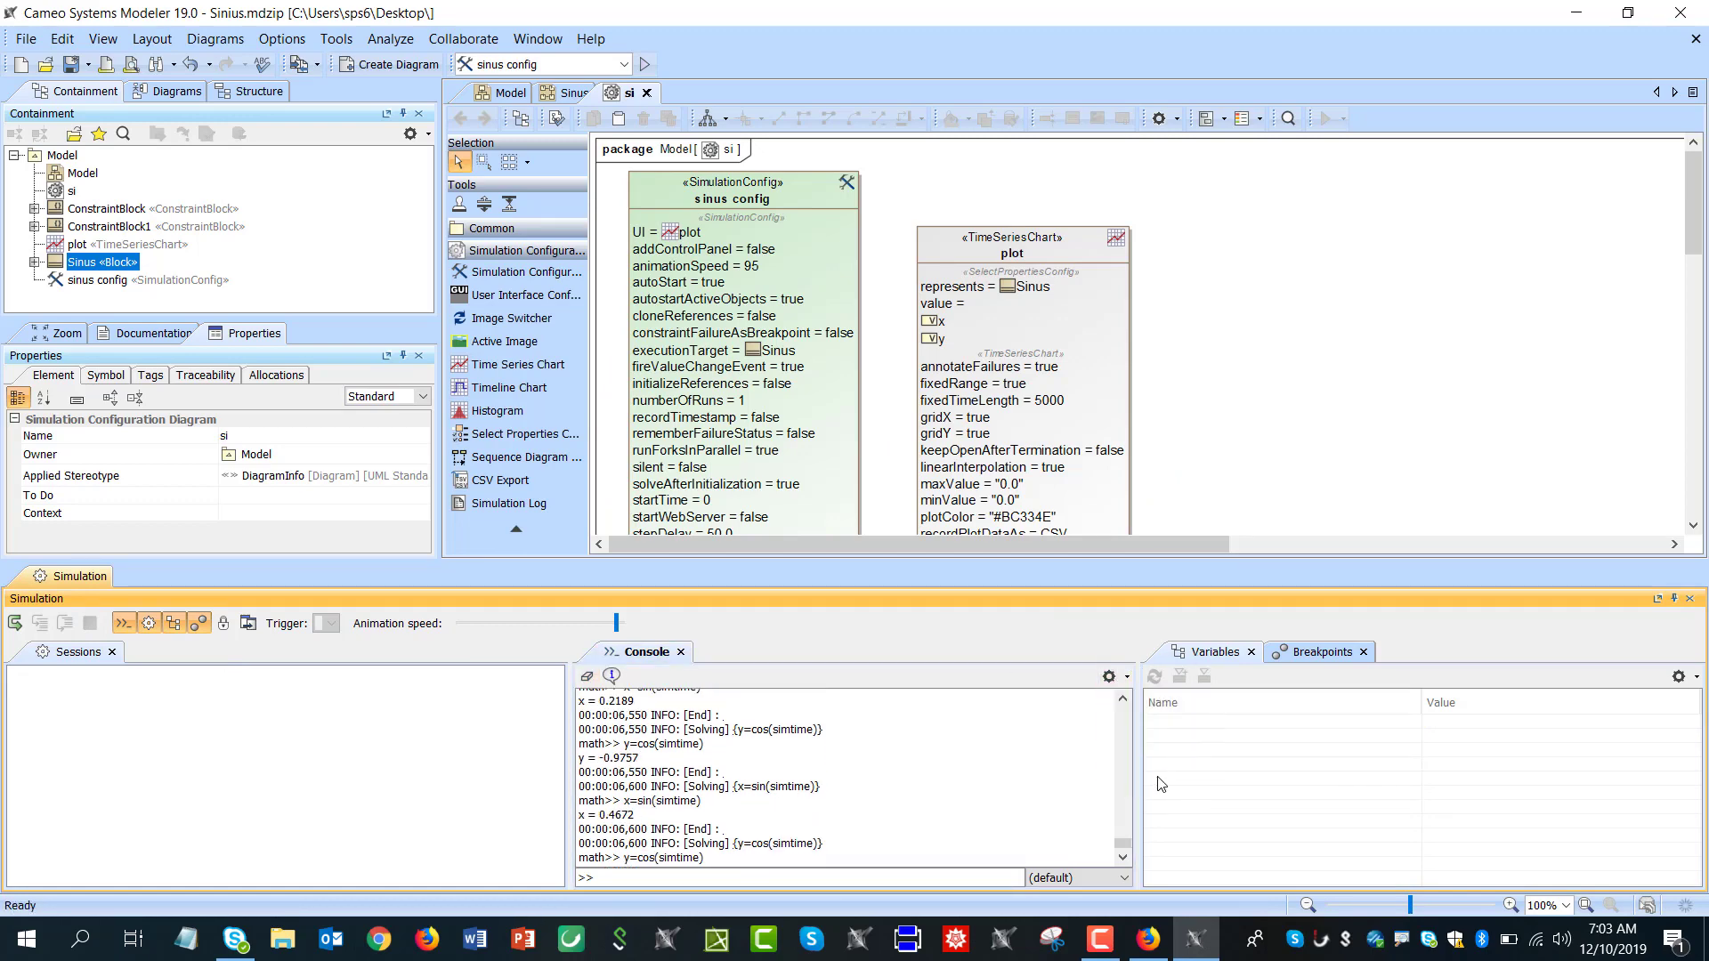
Clear the console output, then run and terminate the simulation a second time
left_click(586, 678)
left_click(15, 623)
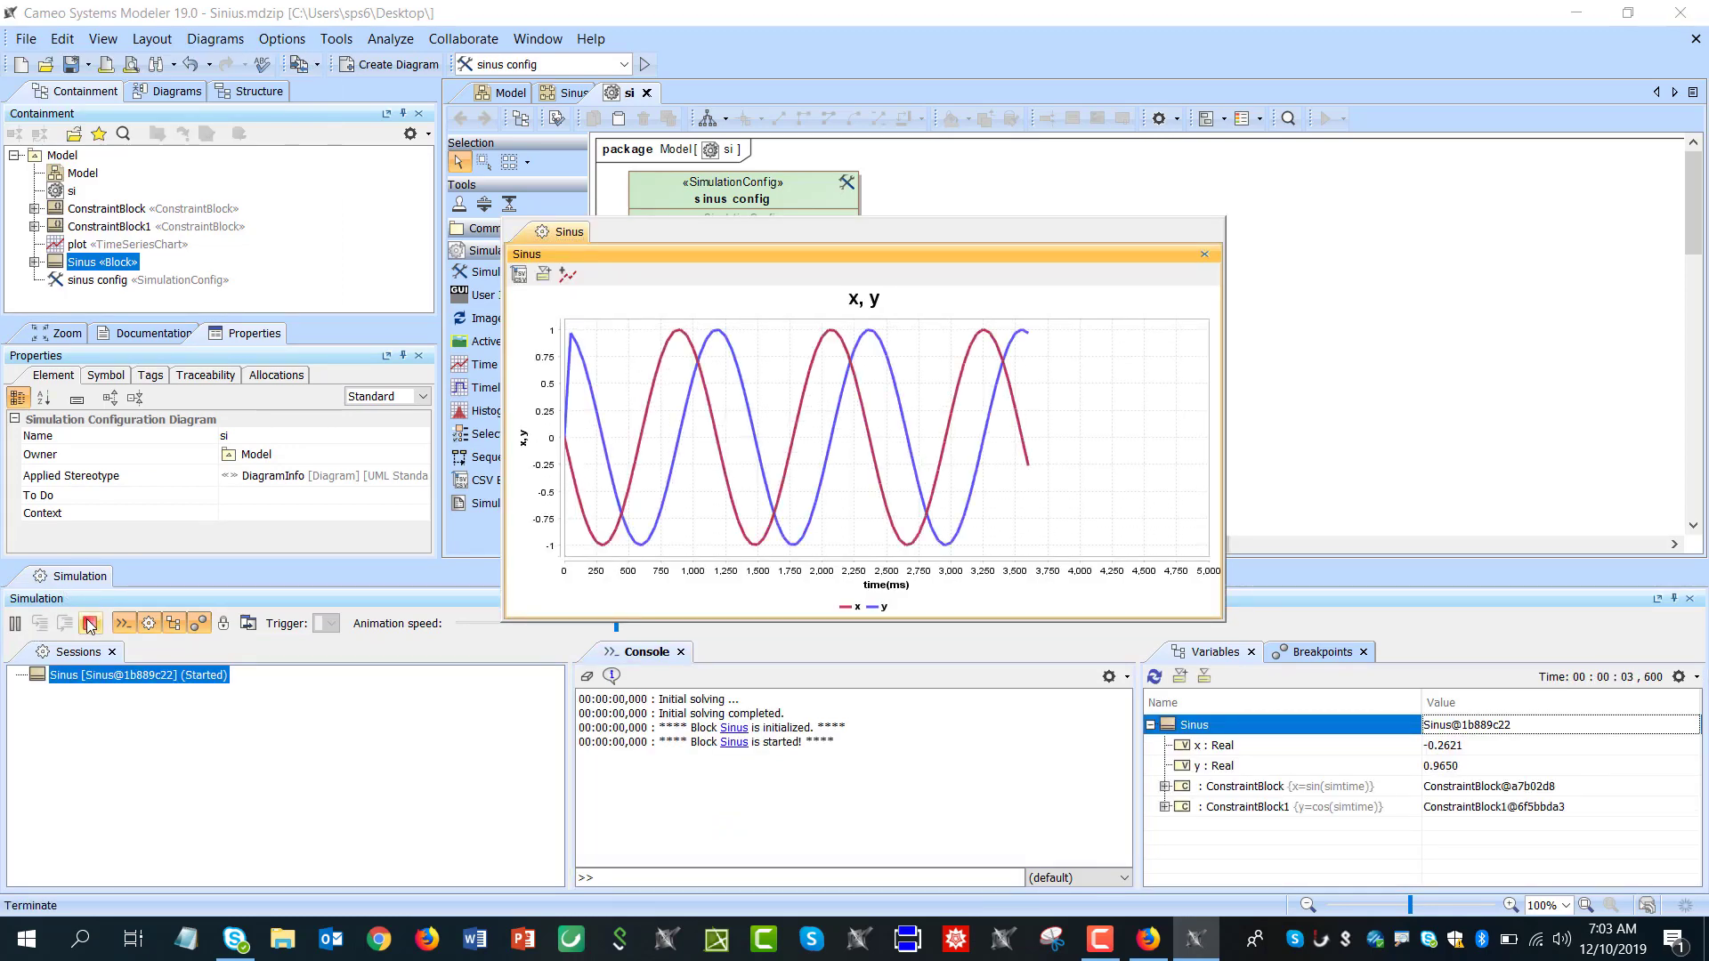
left_click(89, 624)
Close the Simulation panel and view ConstraintBlock1's specification in the Sinus parametric diagram
left_click(1689, 599)
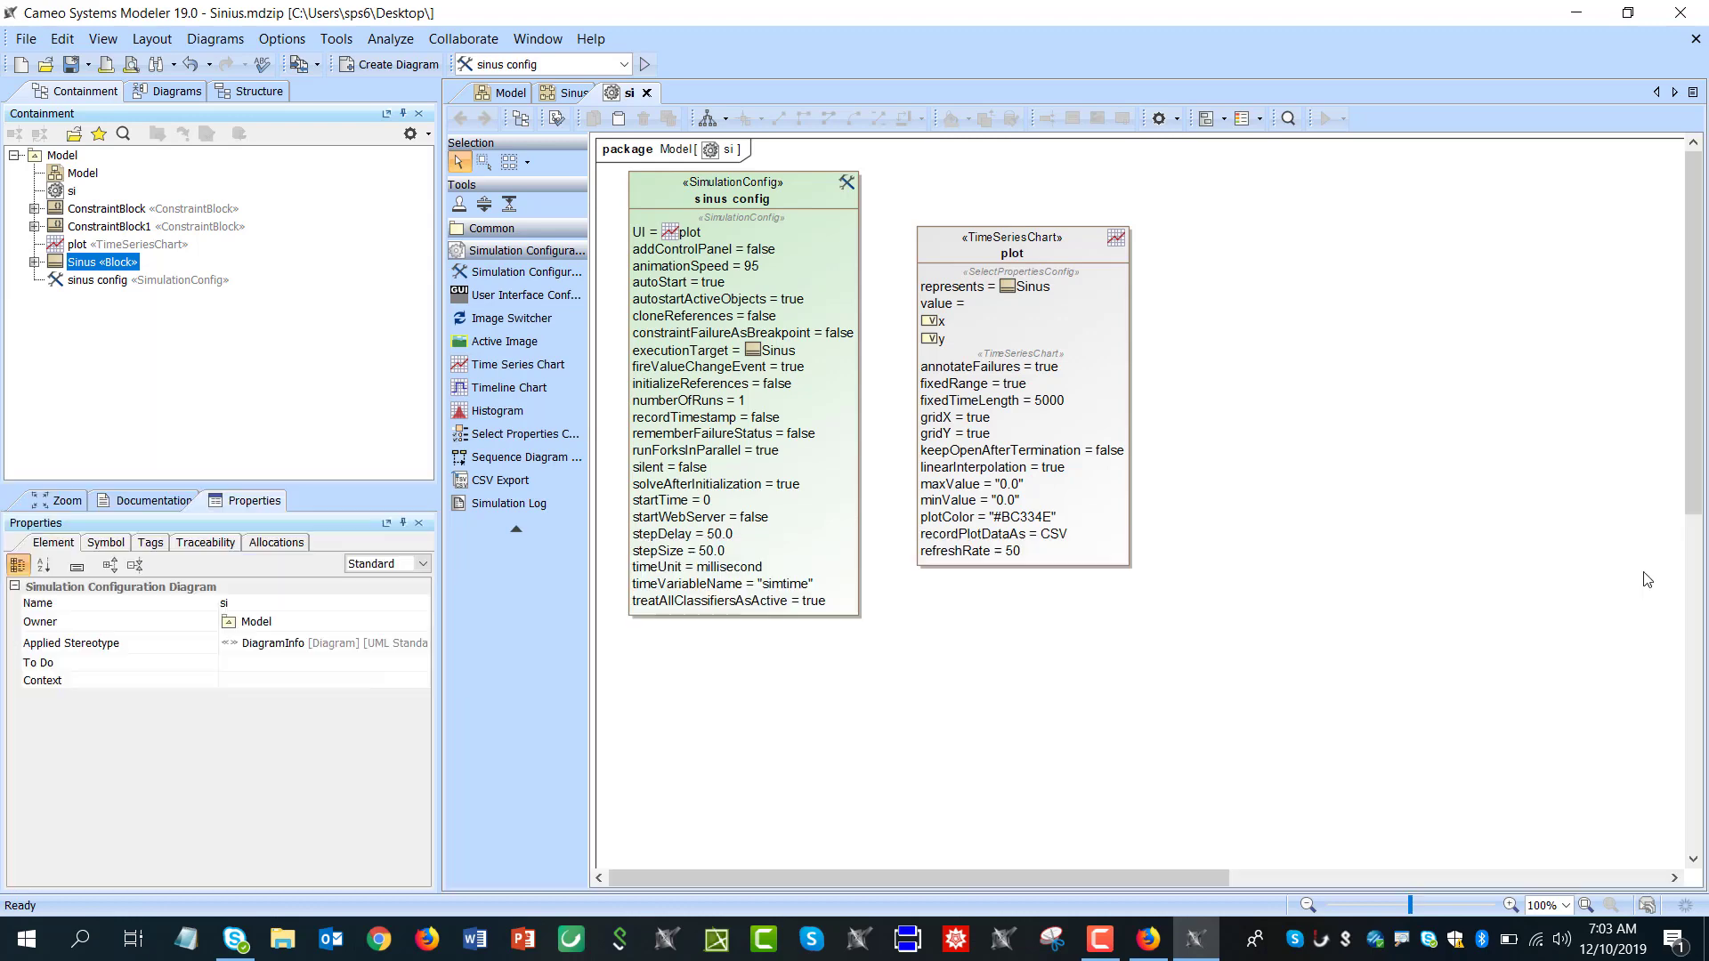
left_click(566, 93)
double_click(697, 253)
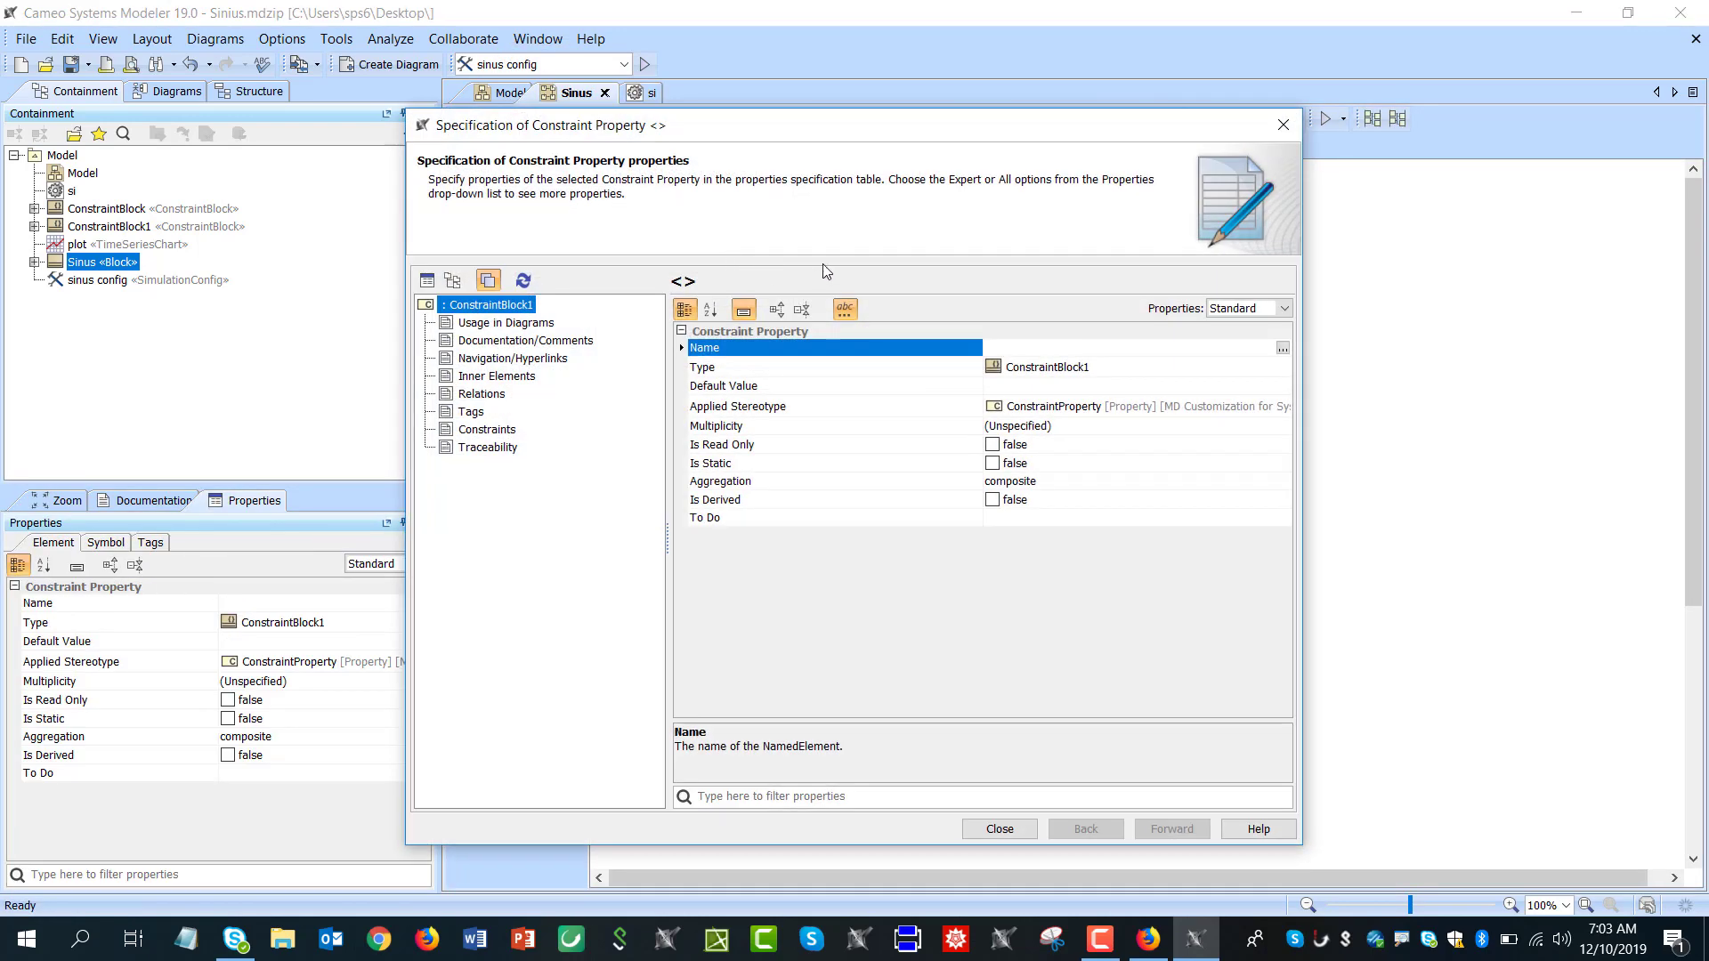
key("Escape")
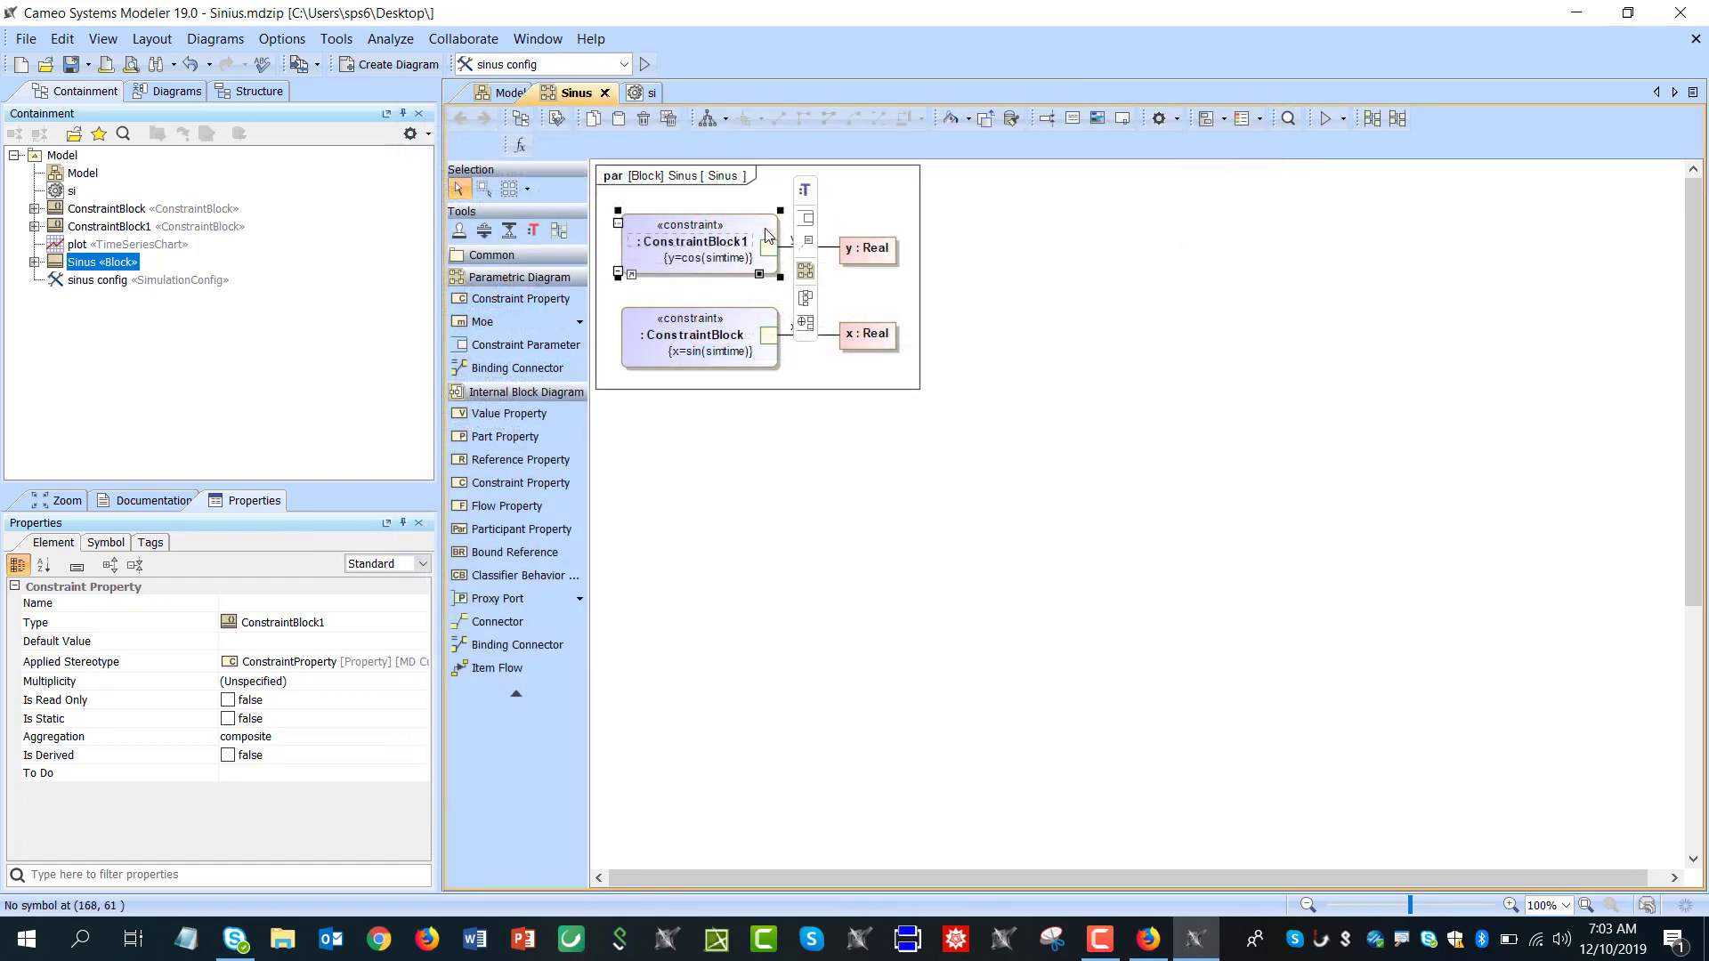
Locate ConstraintBlock1's type in the Structure tree and expand both constraint blocks to show parameters x and y
right_click(710, 235)
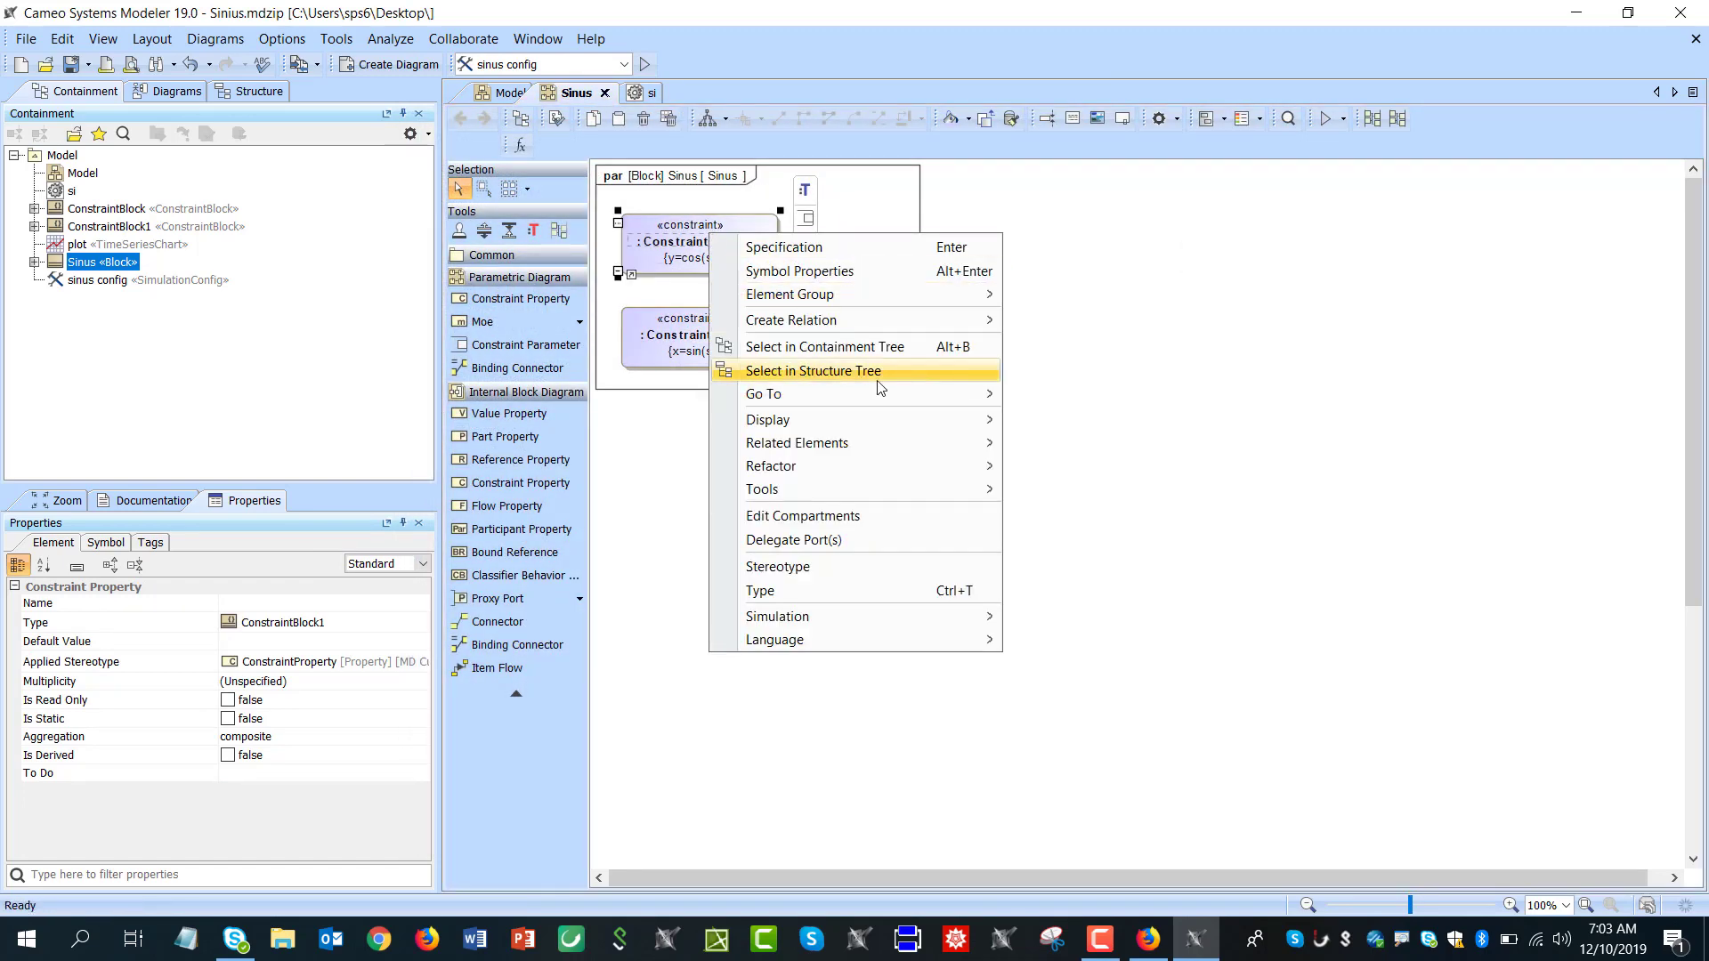
mouse_move(885, 397)
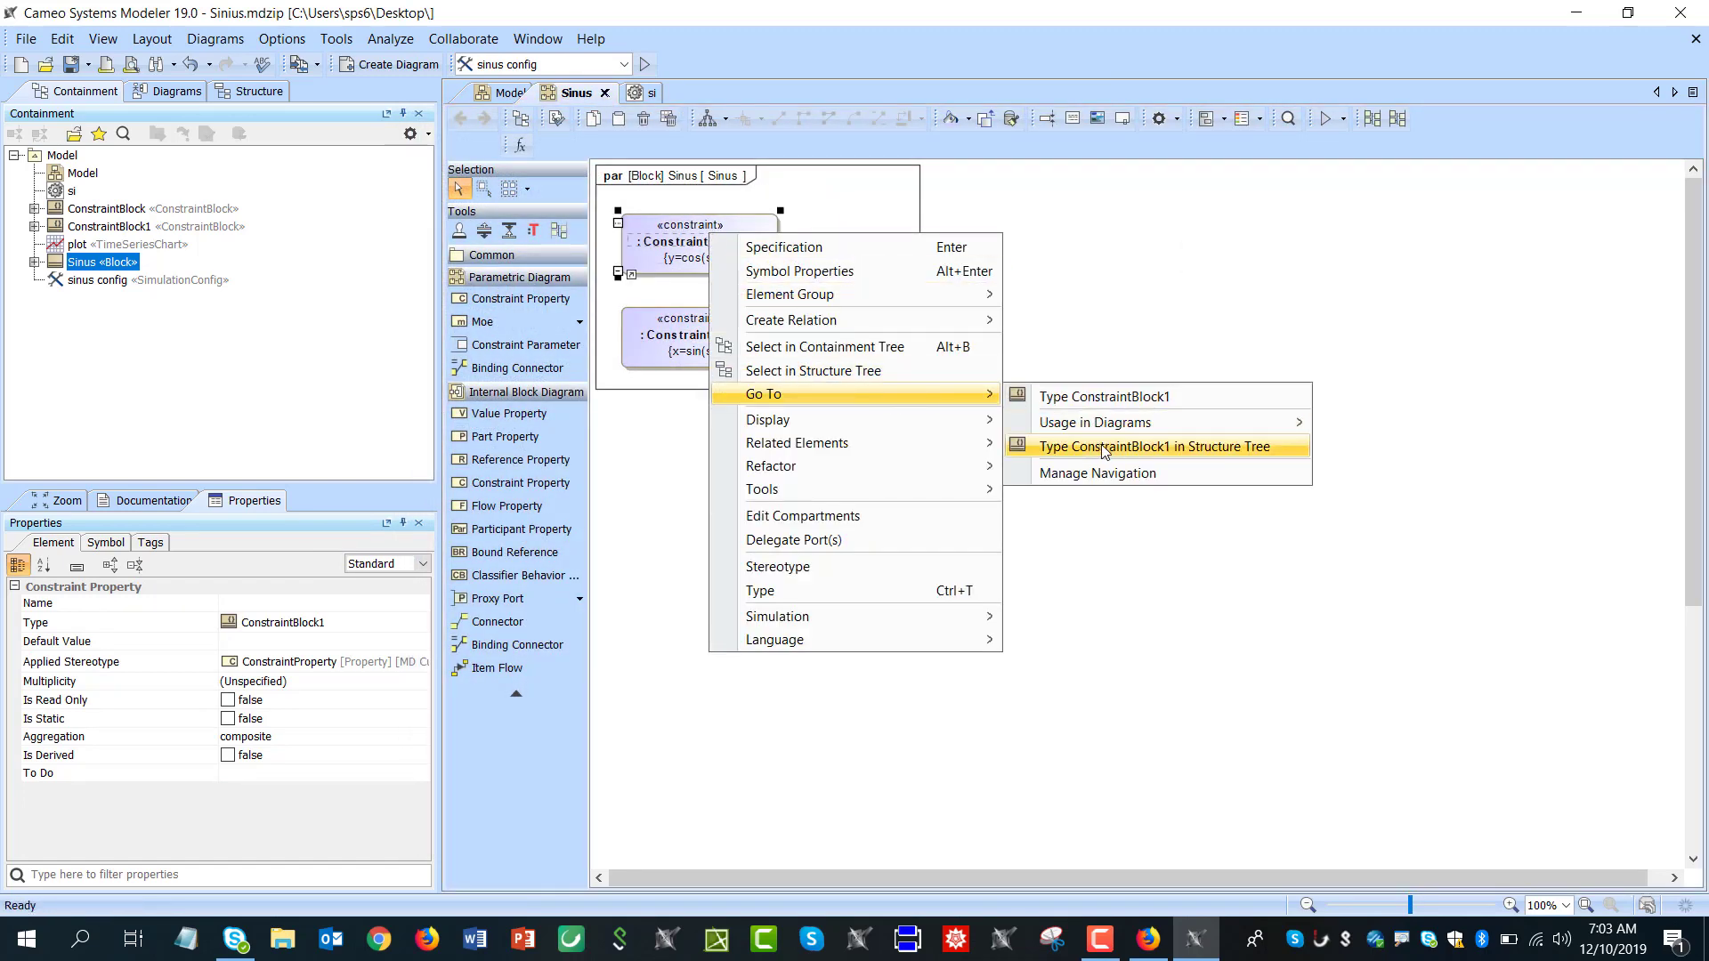
left_click(1095, 447)
left_click(33, 190)
left_click(34, 173)
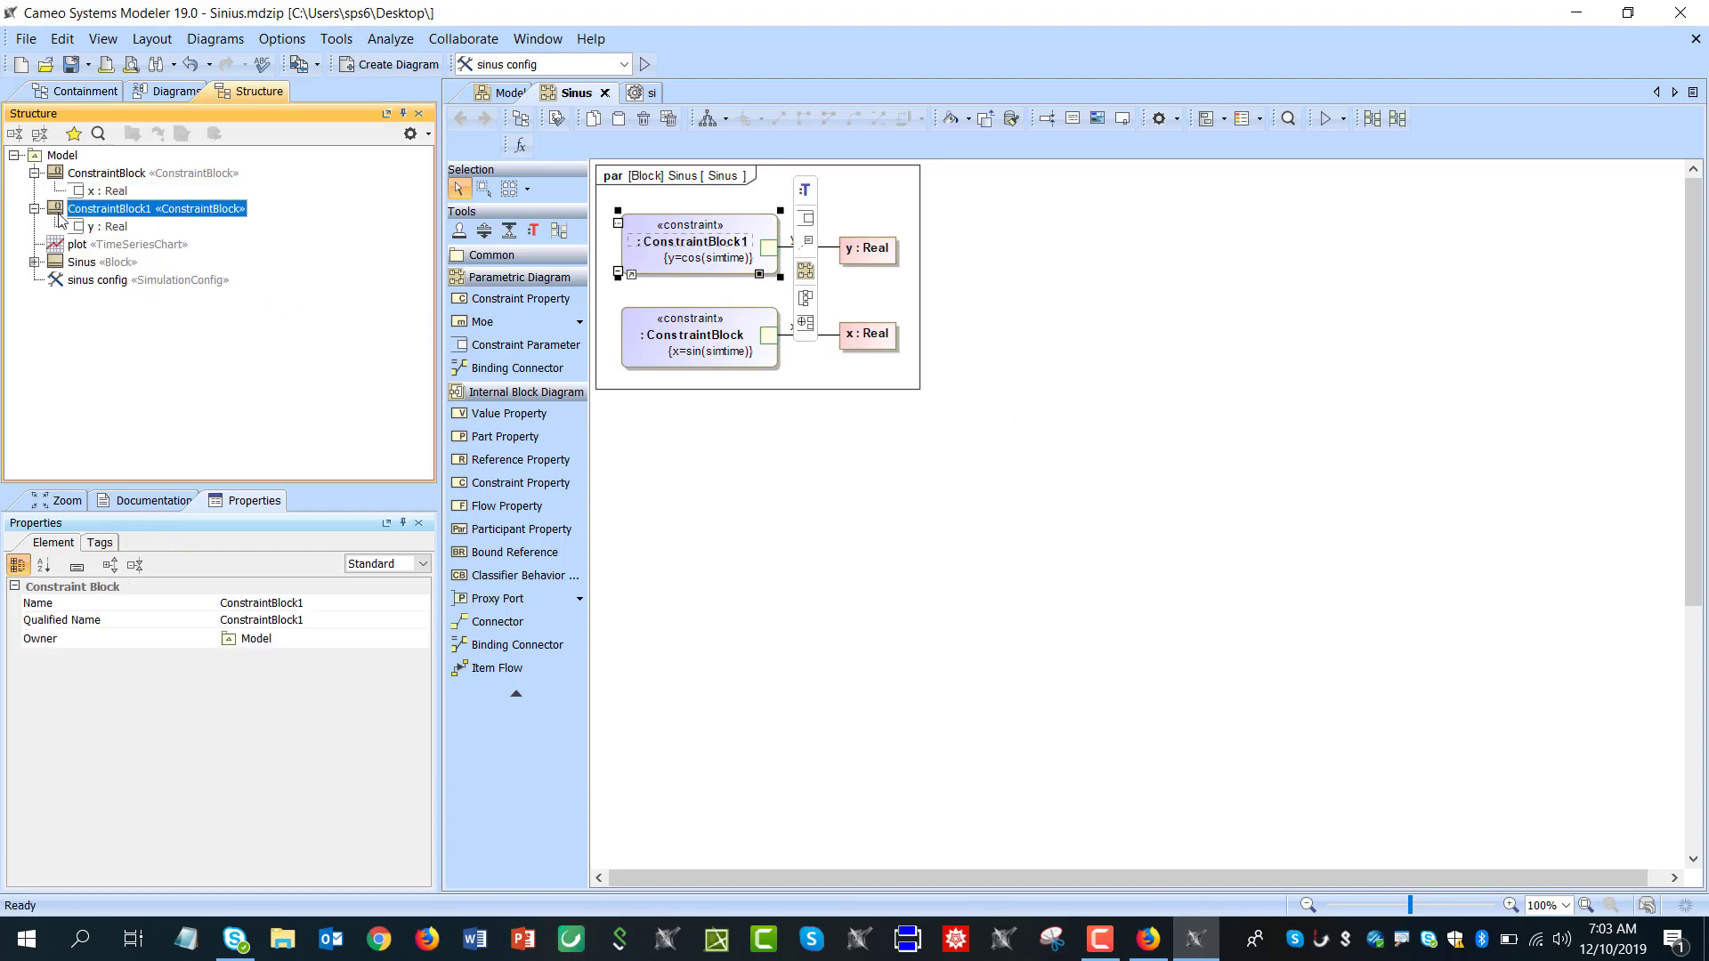
double_click(107, 190)
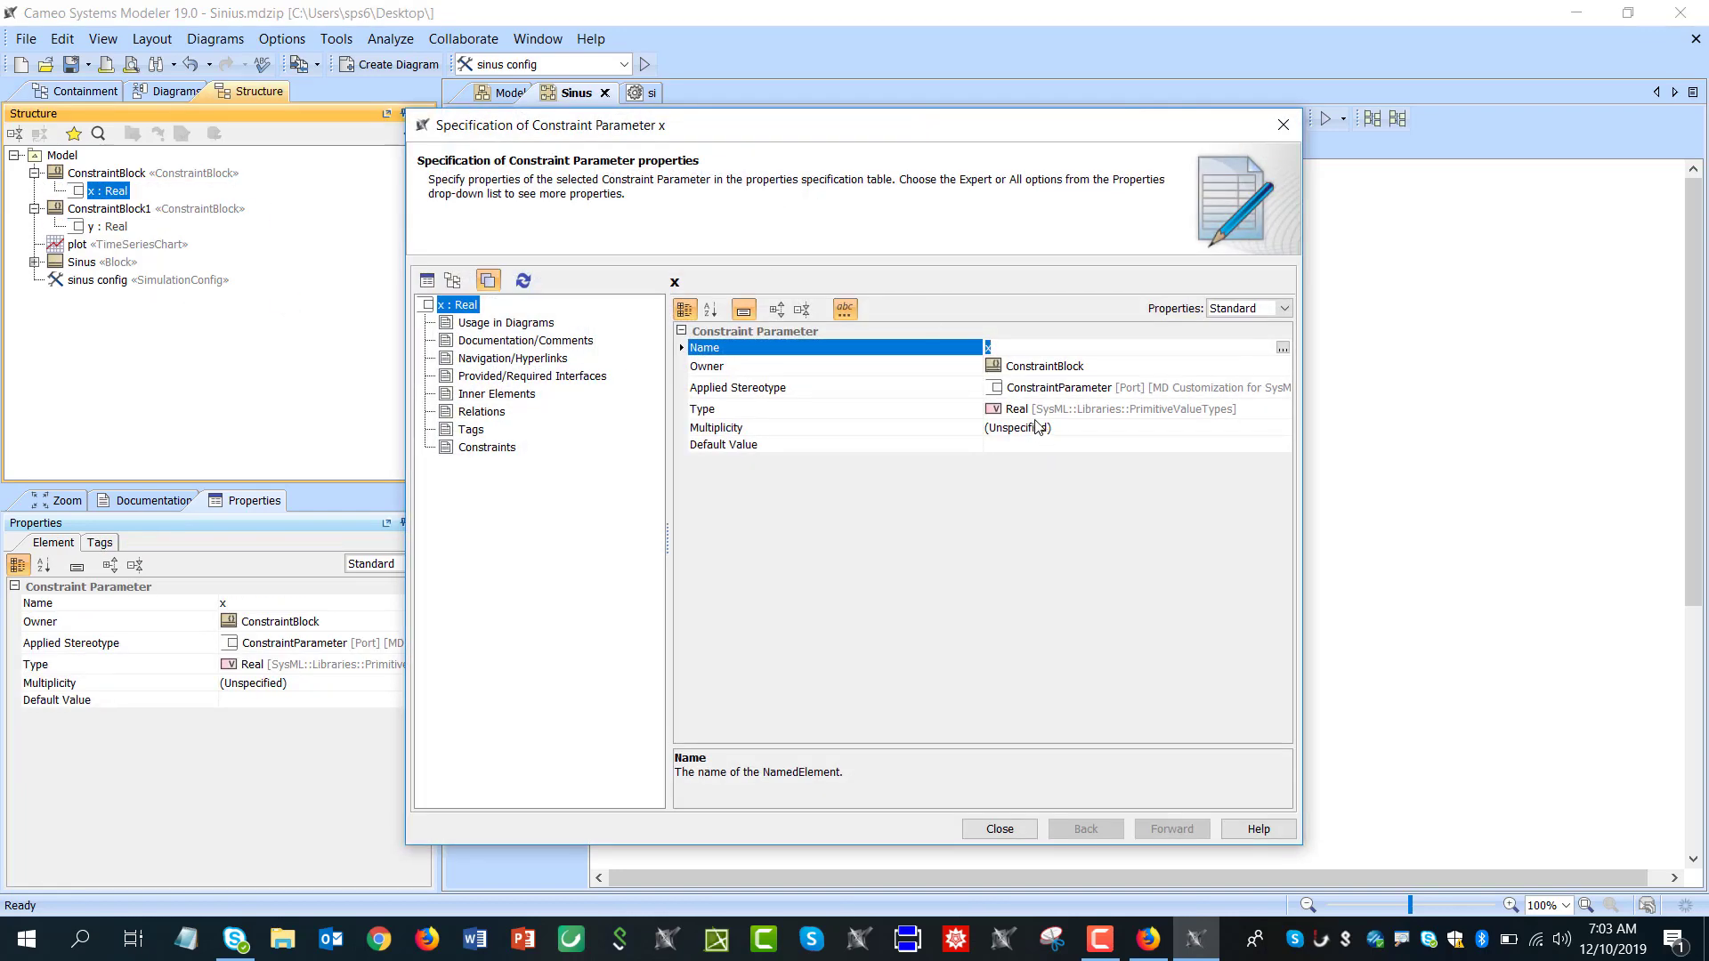
left_click(1282, 125)
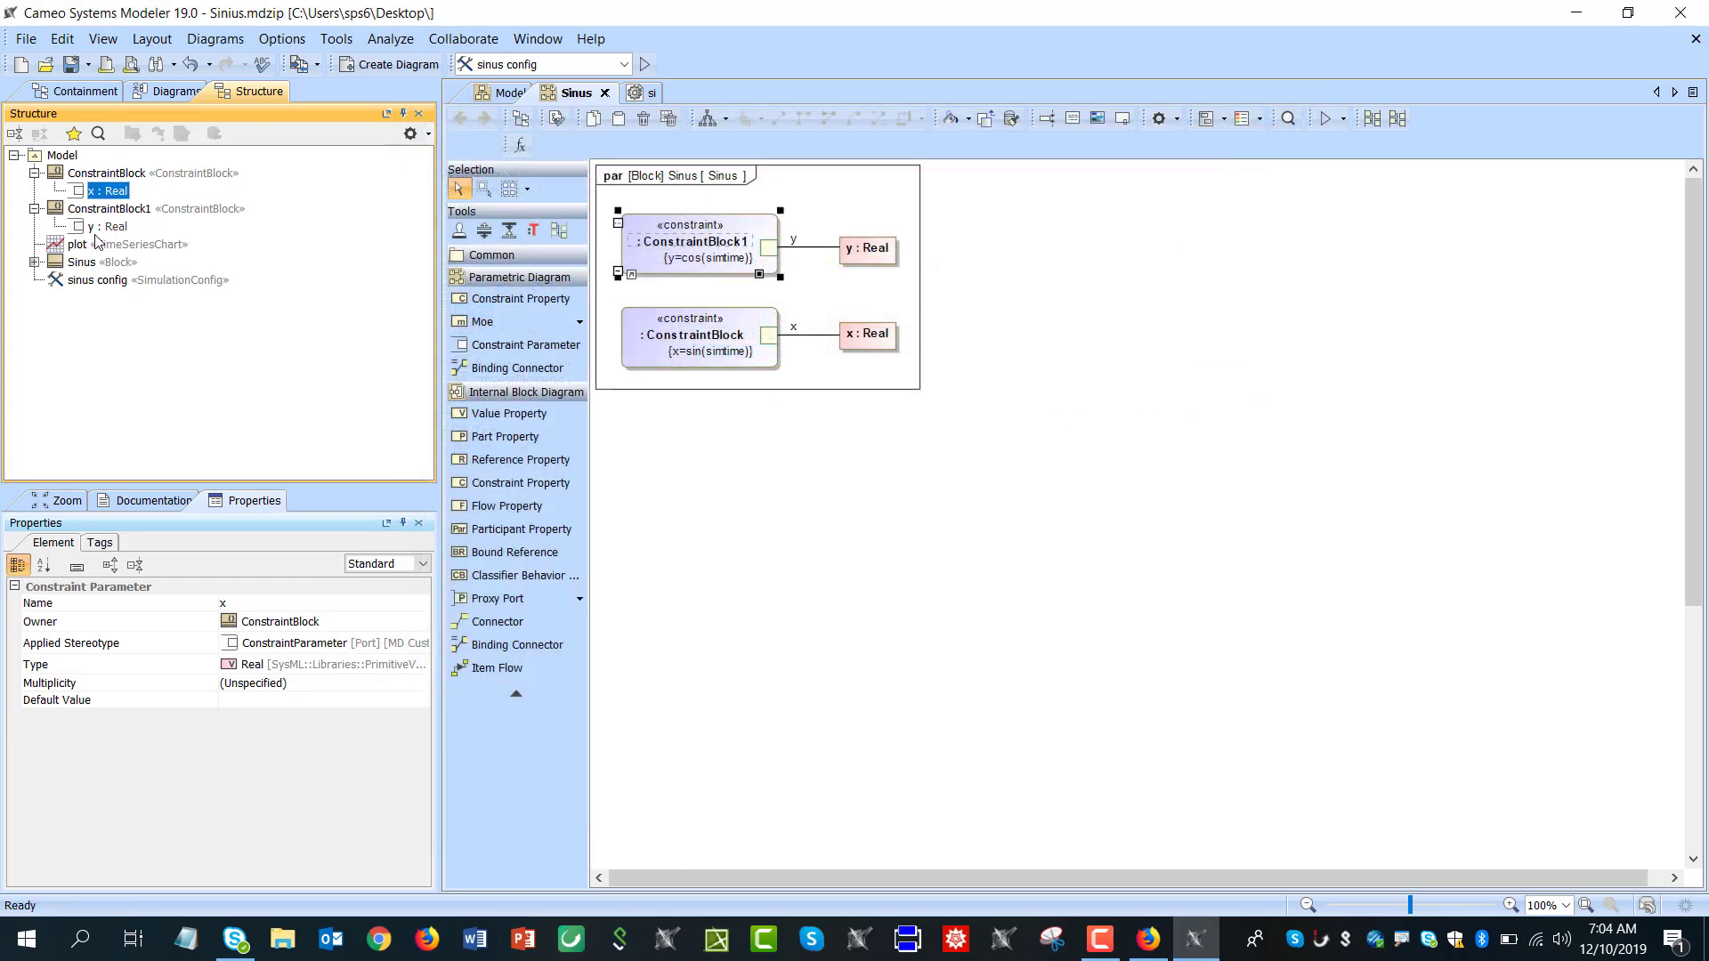
Filter the Structure tree to include Constraint elements and expand ConstraintBlock1 to reveal y=cos(simtime)
left_click(413, 134)
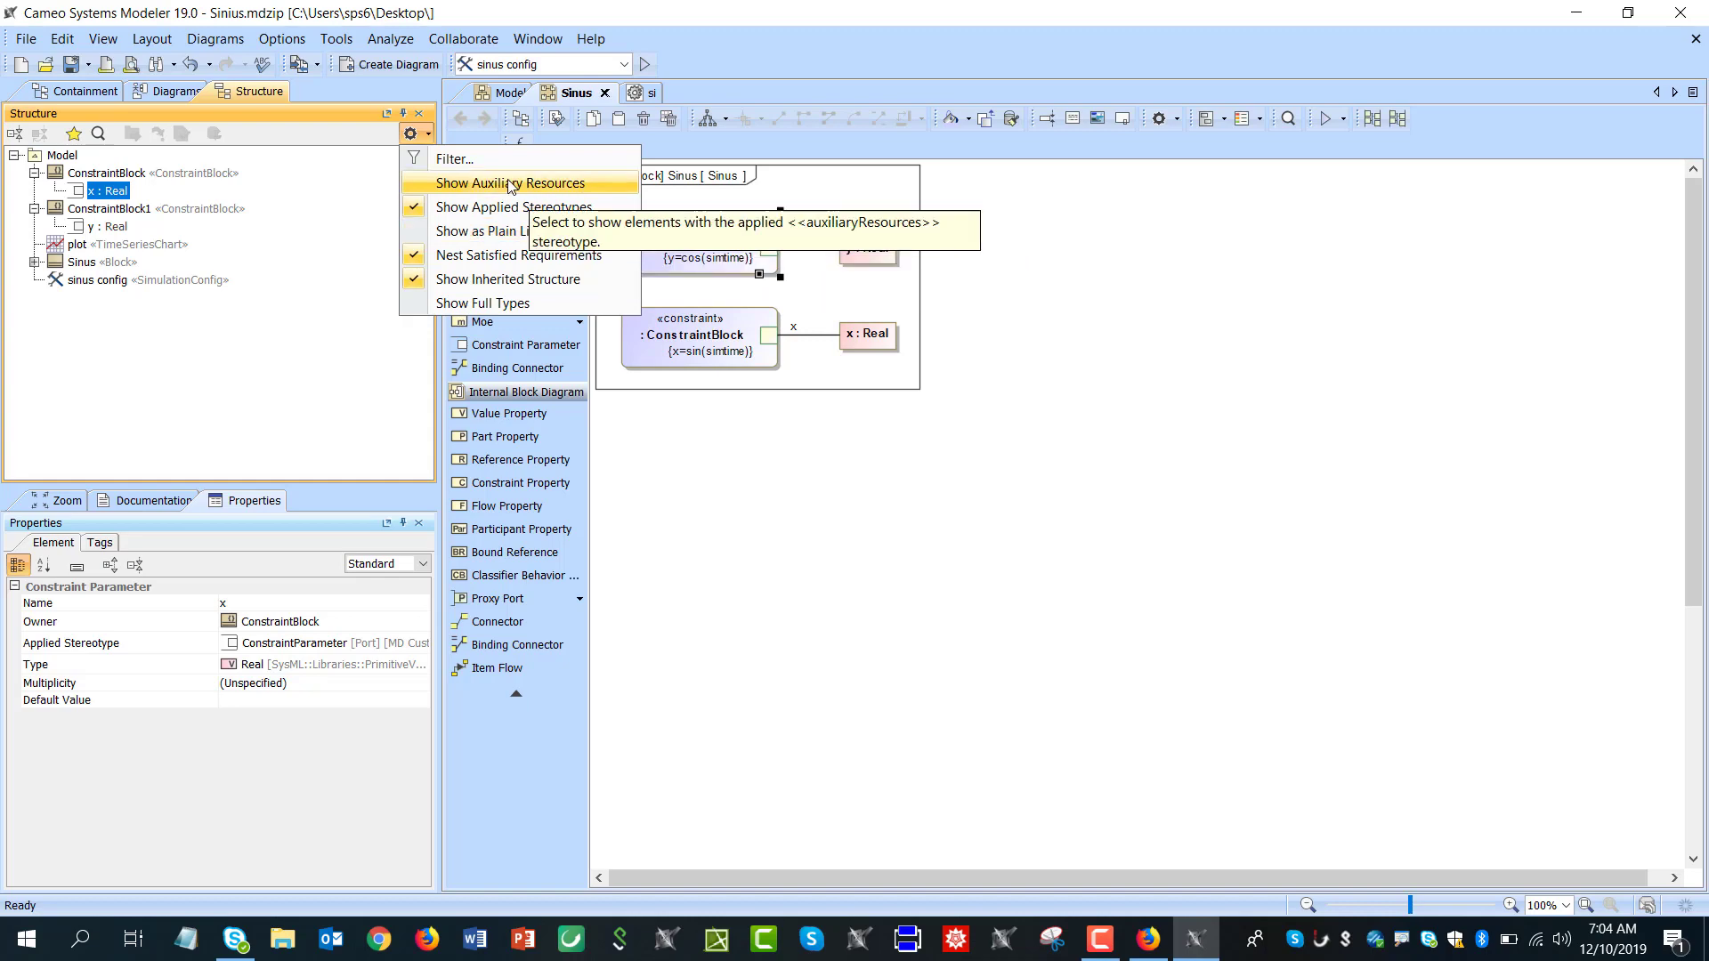
left_click(473, 160)
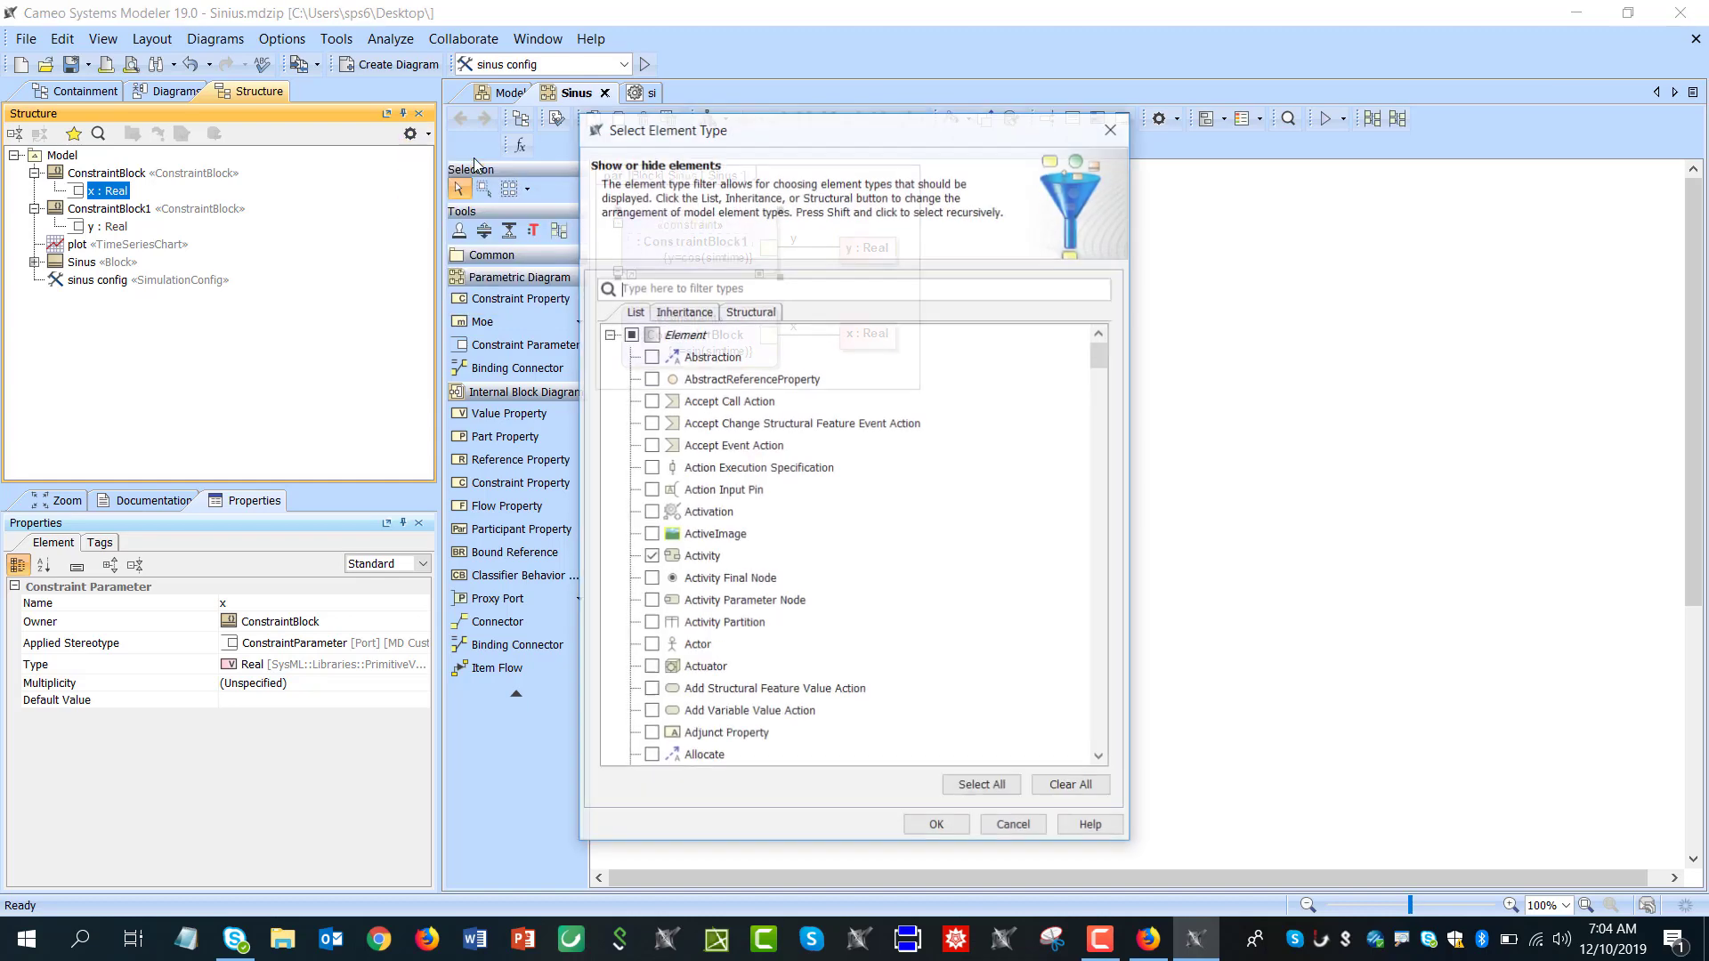
type("constraint")
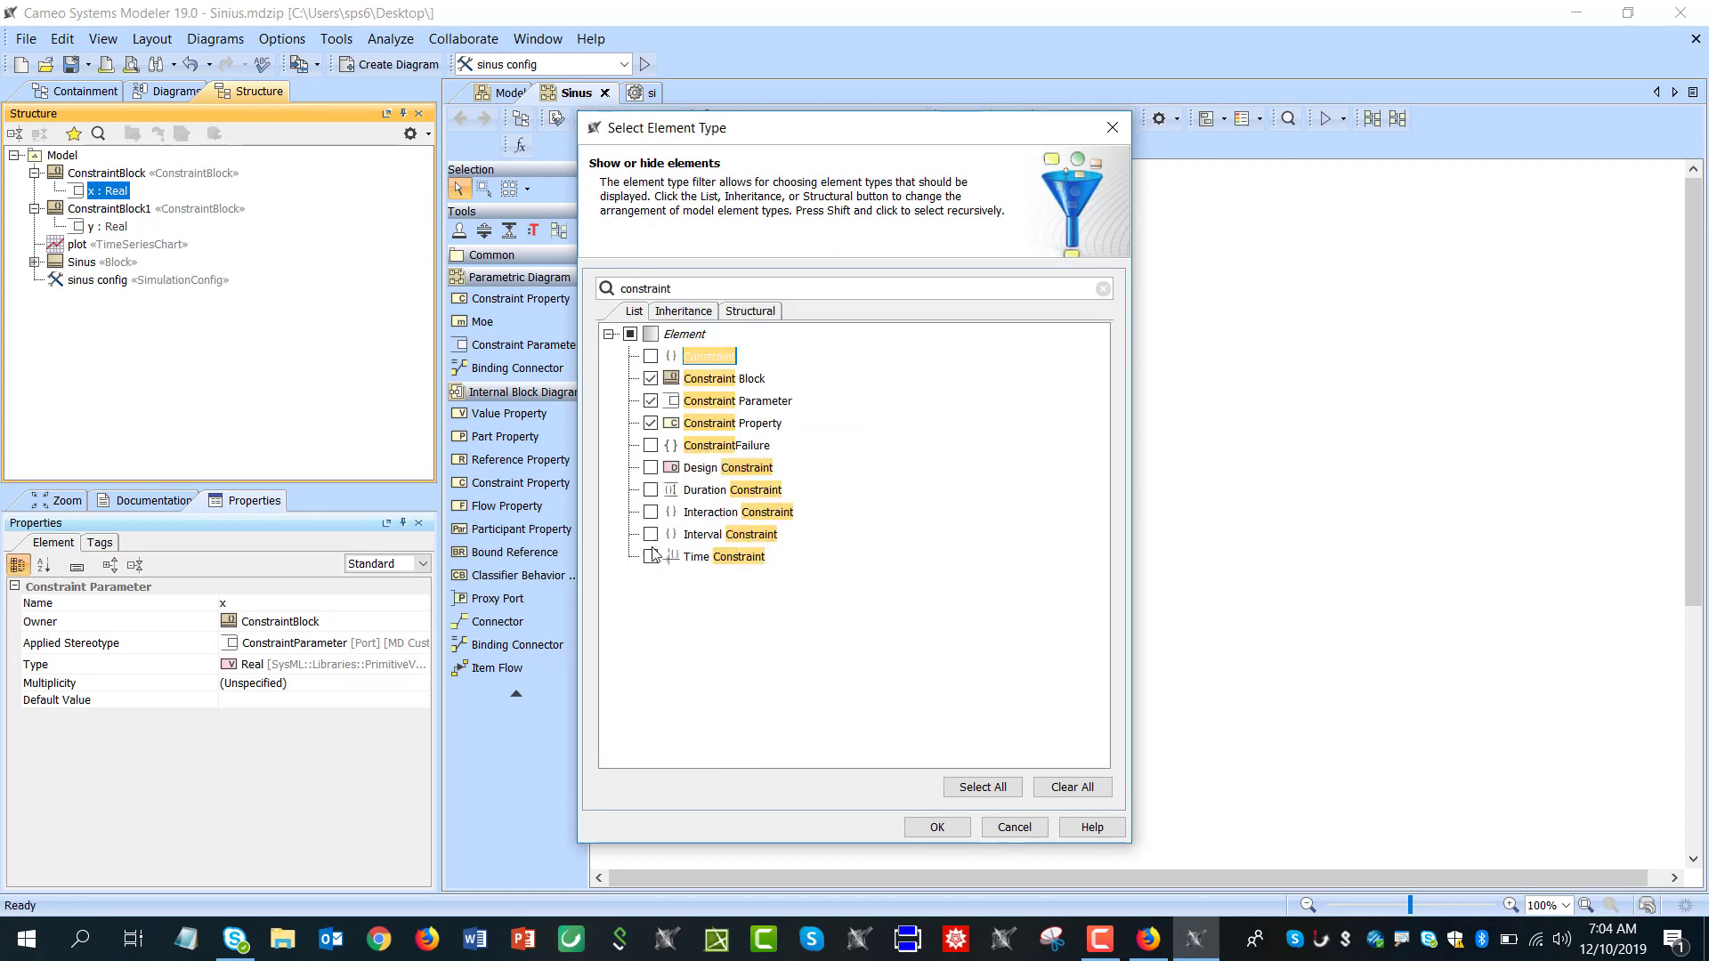
left_click(651, 356)
left_click(937, 827)
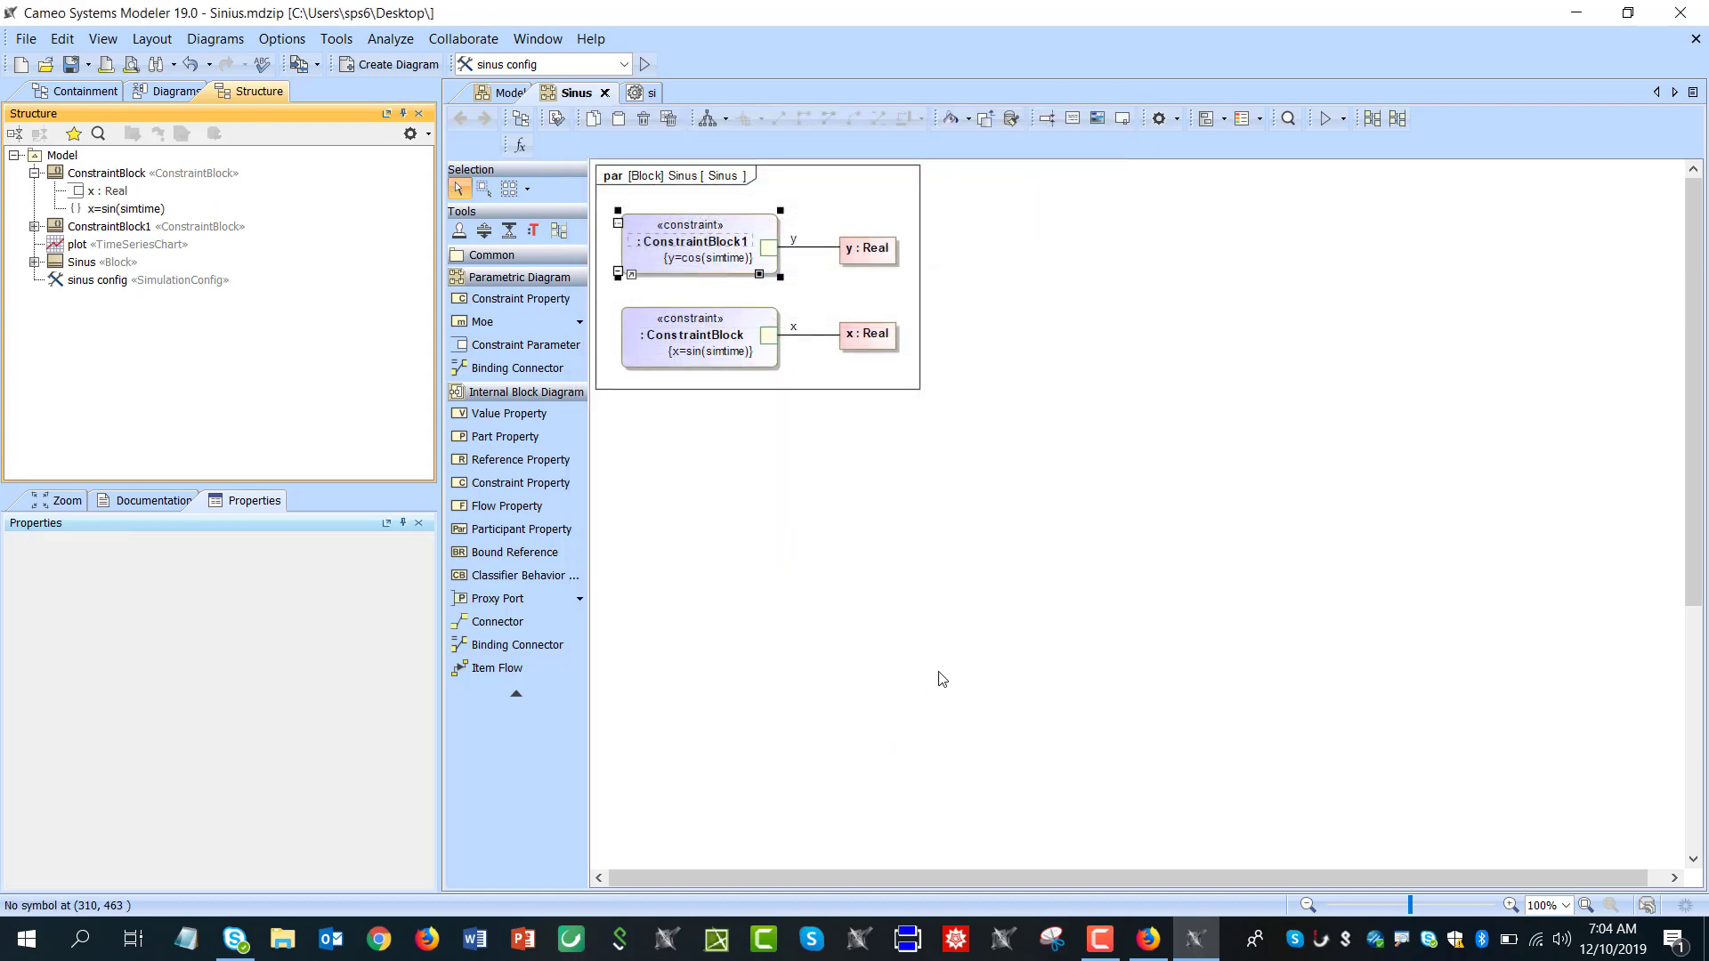
left_click(34, 227)
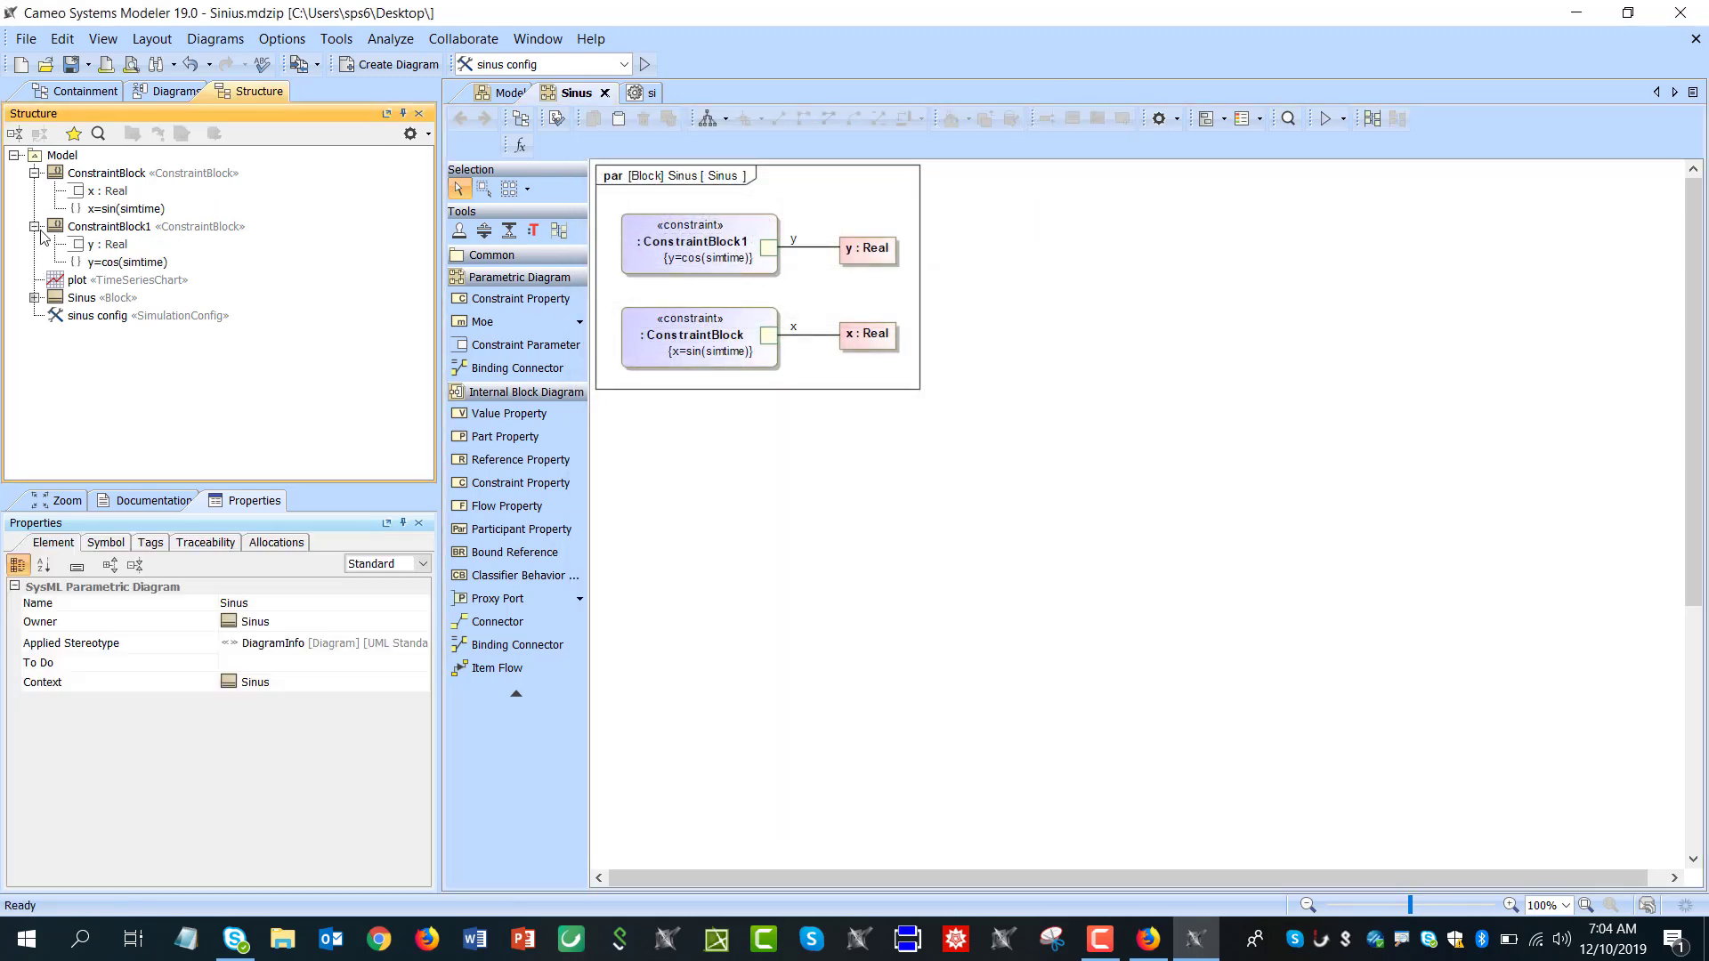
Change the y=cos(simtime) constraint's expression language from the default to Matlab in its Specification editor
double_click(97, 264)
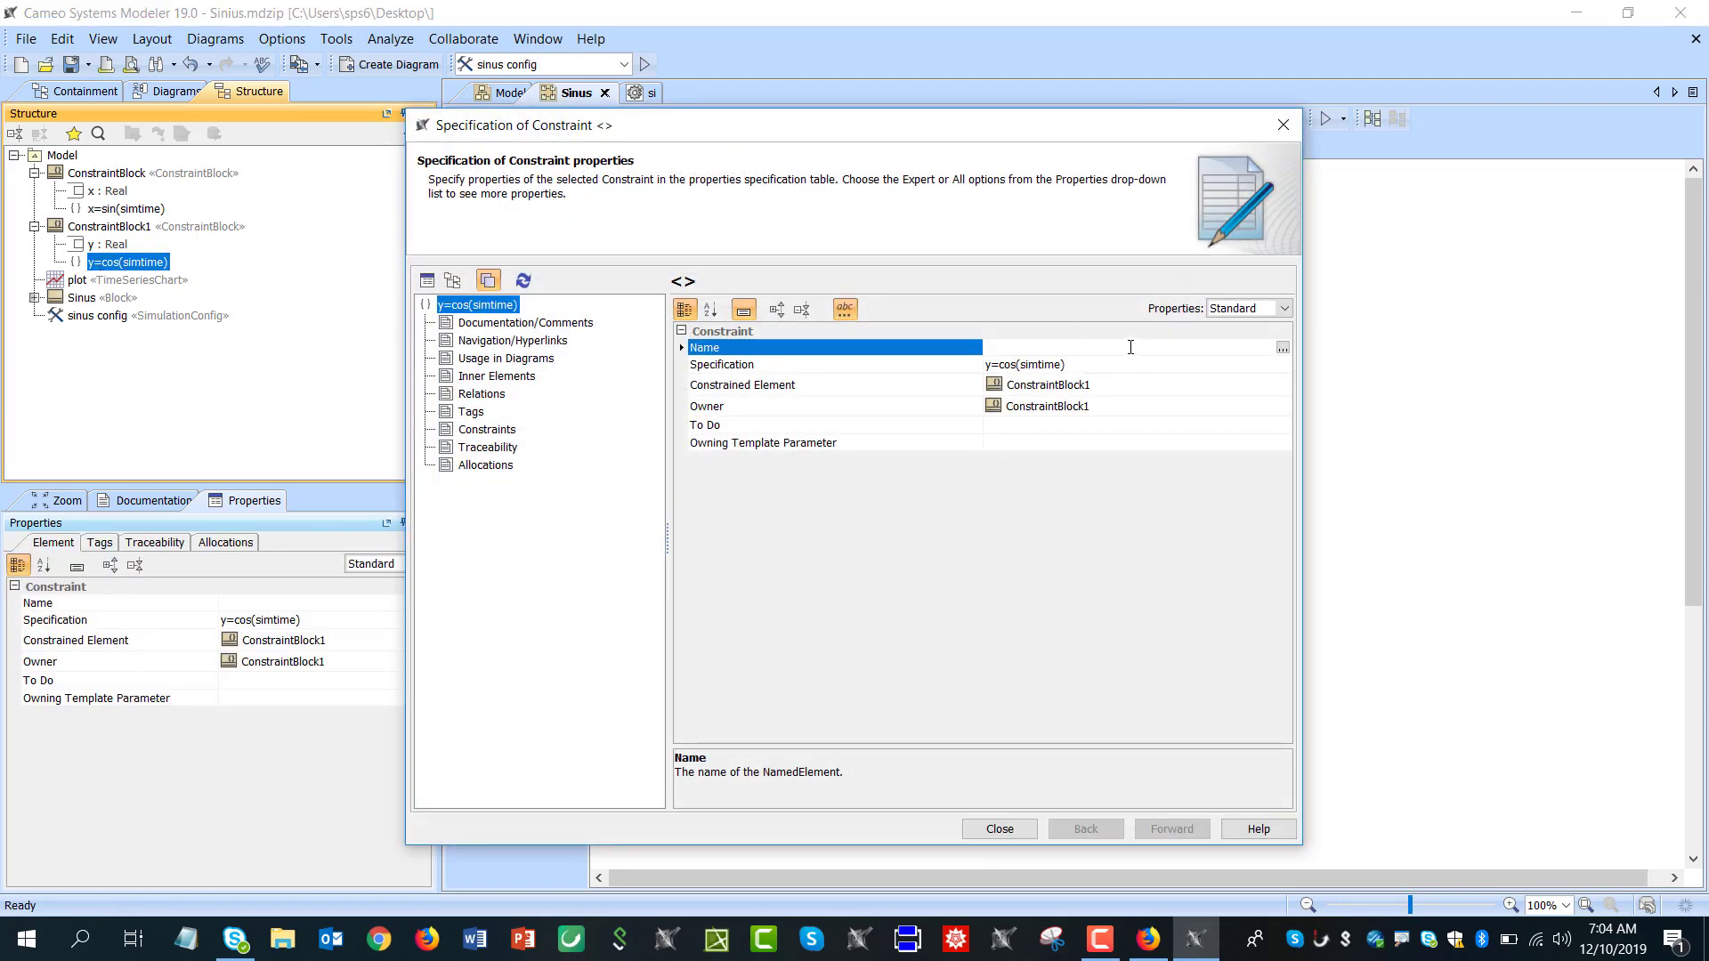
left_click(1264, 364)
left_click(1283, 366)
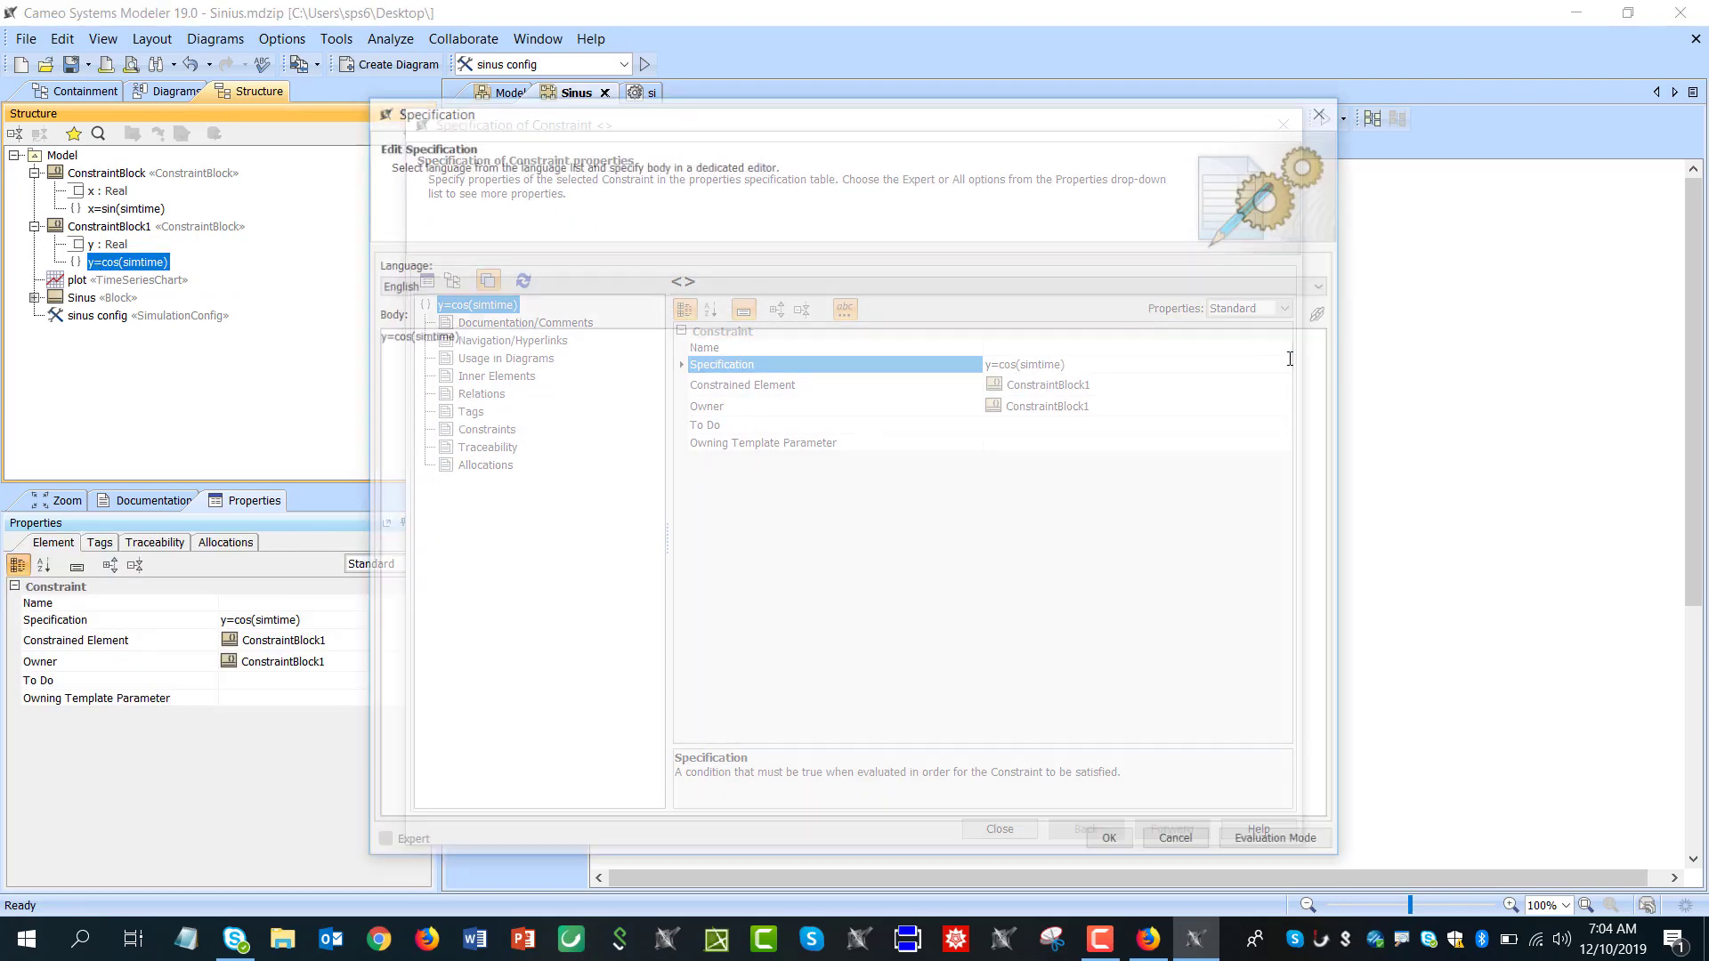
left_click(440, 281)
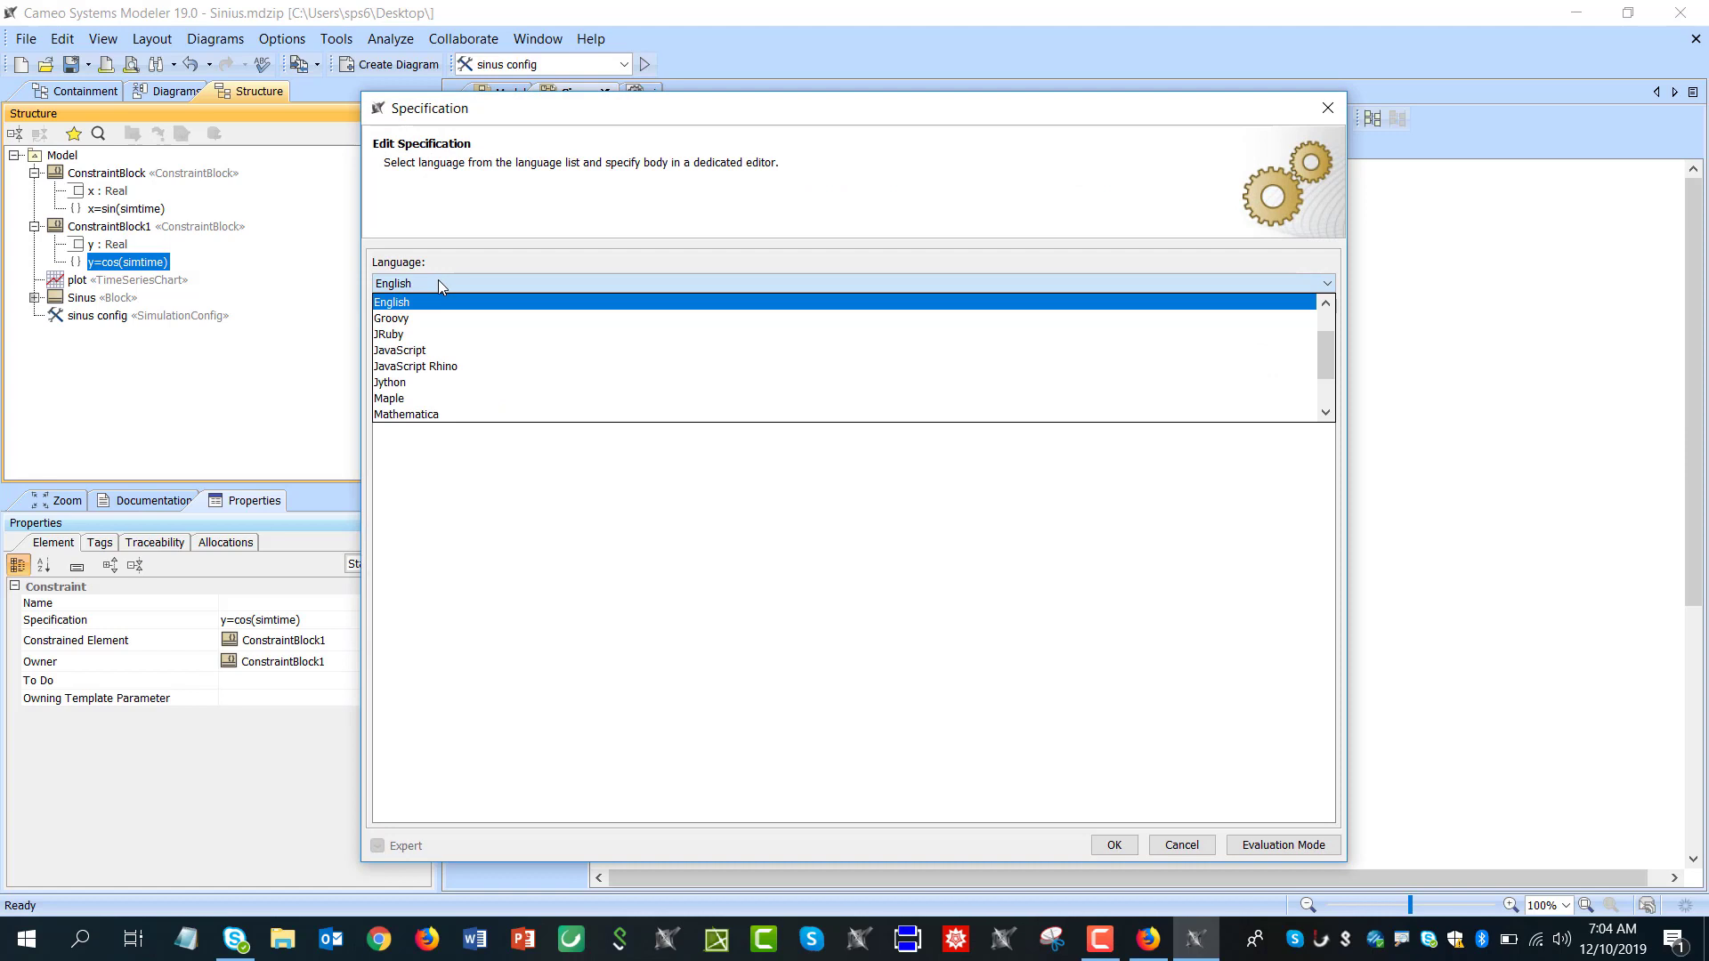
left_click(431, 398)
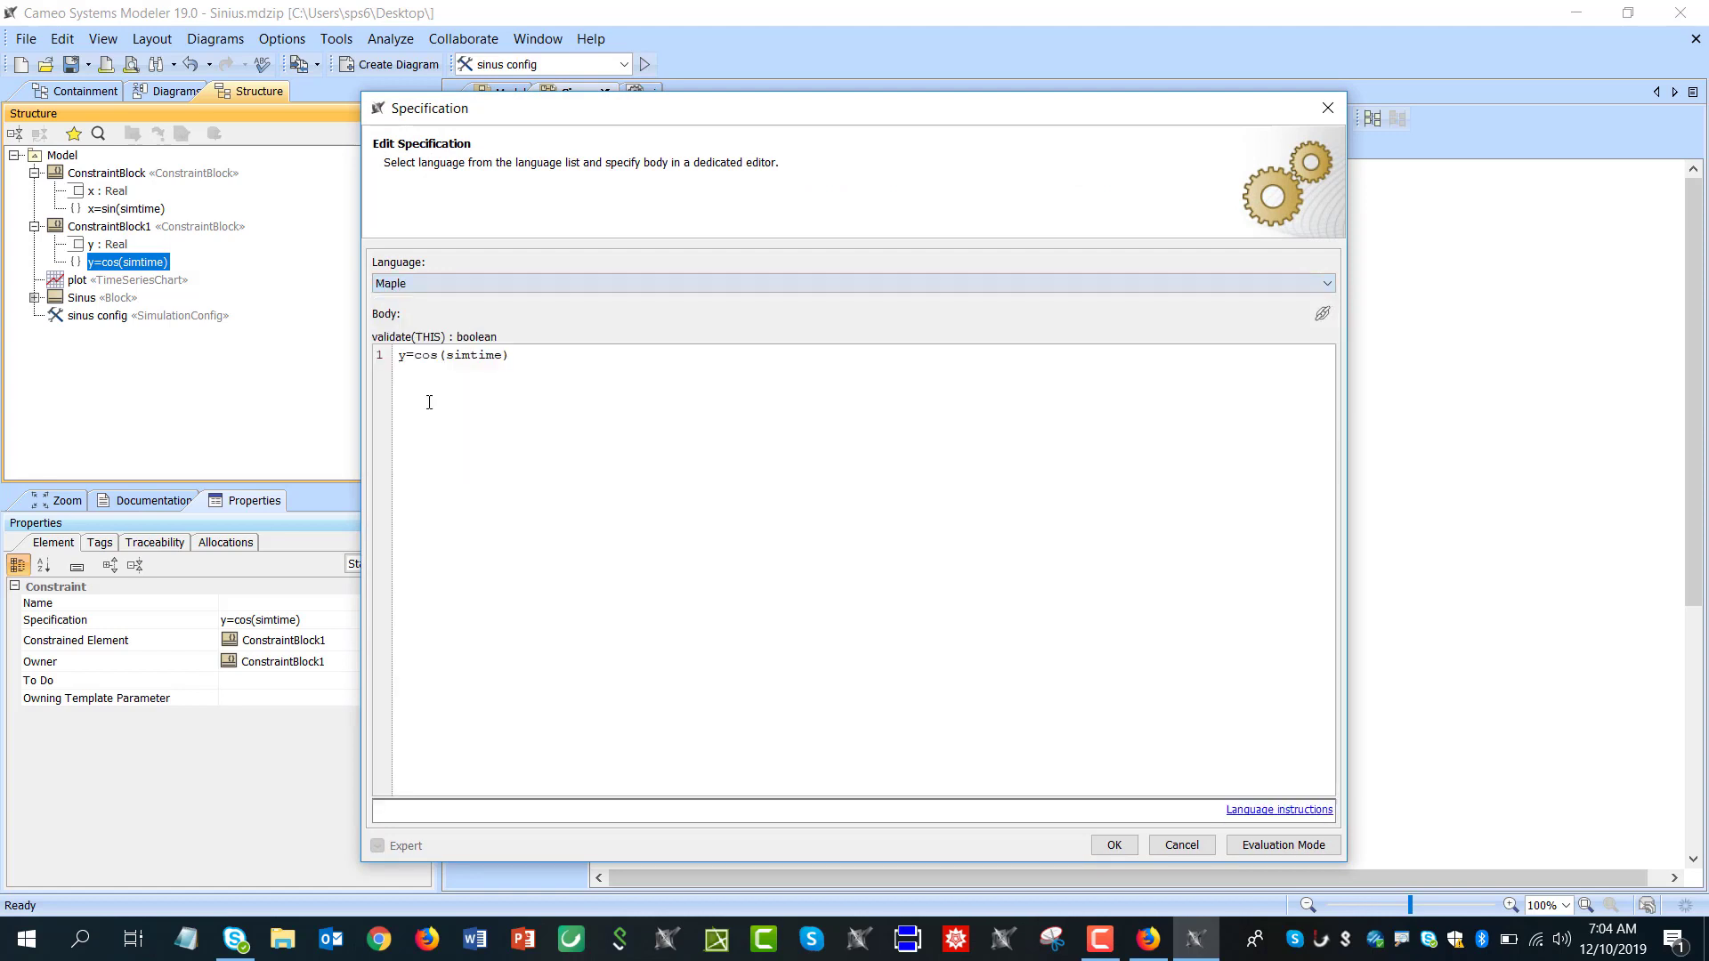
left_click(421, 285)
scroll(418, 392, "down", 2)
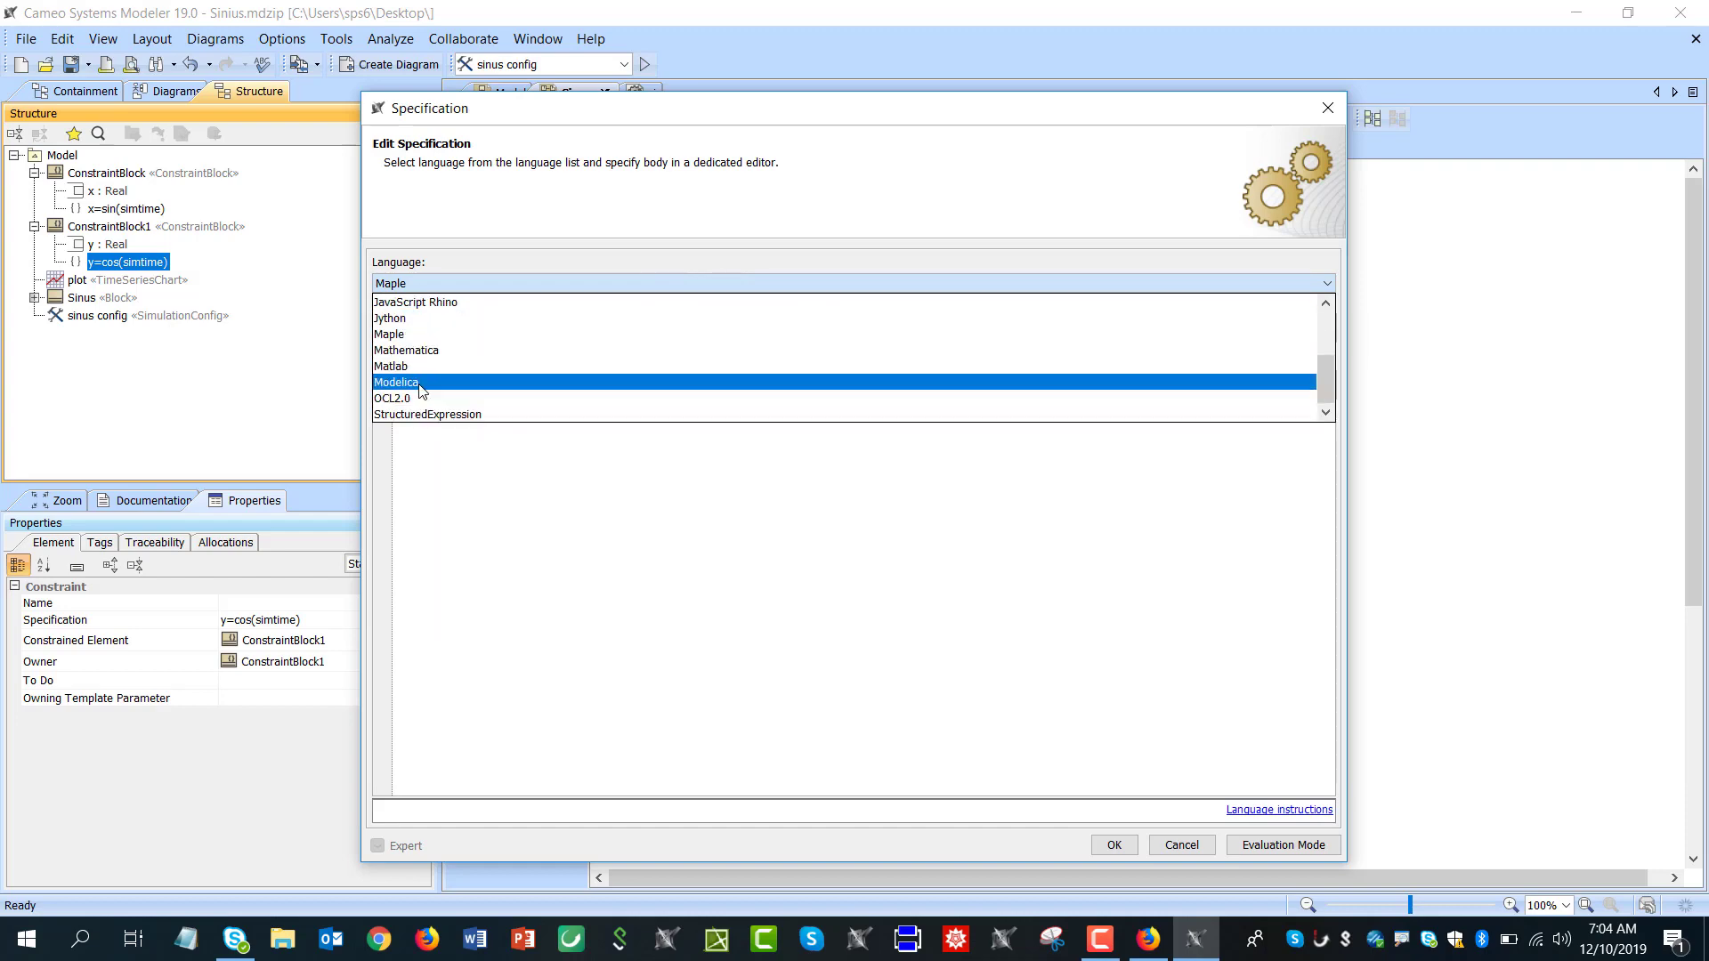
left_click(415, 366)
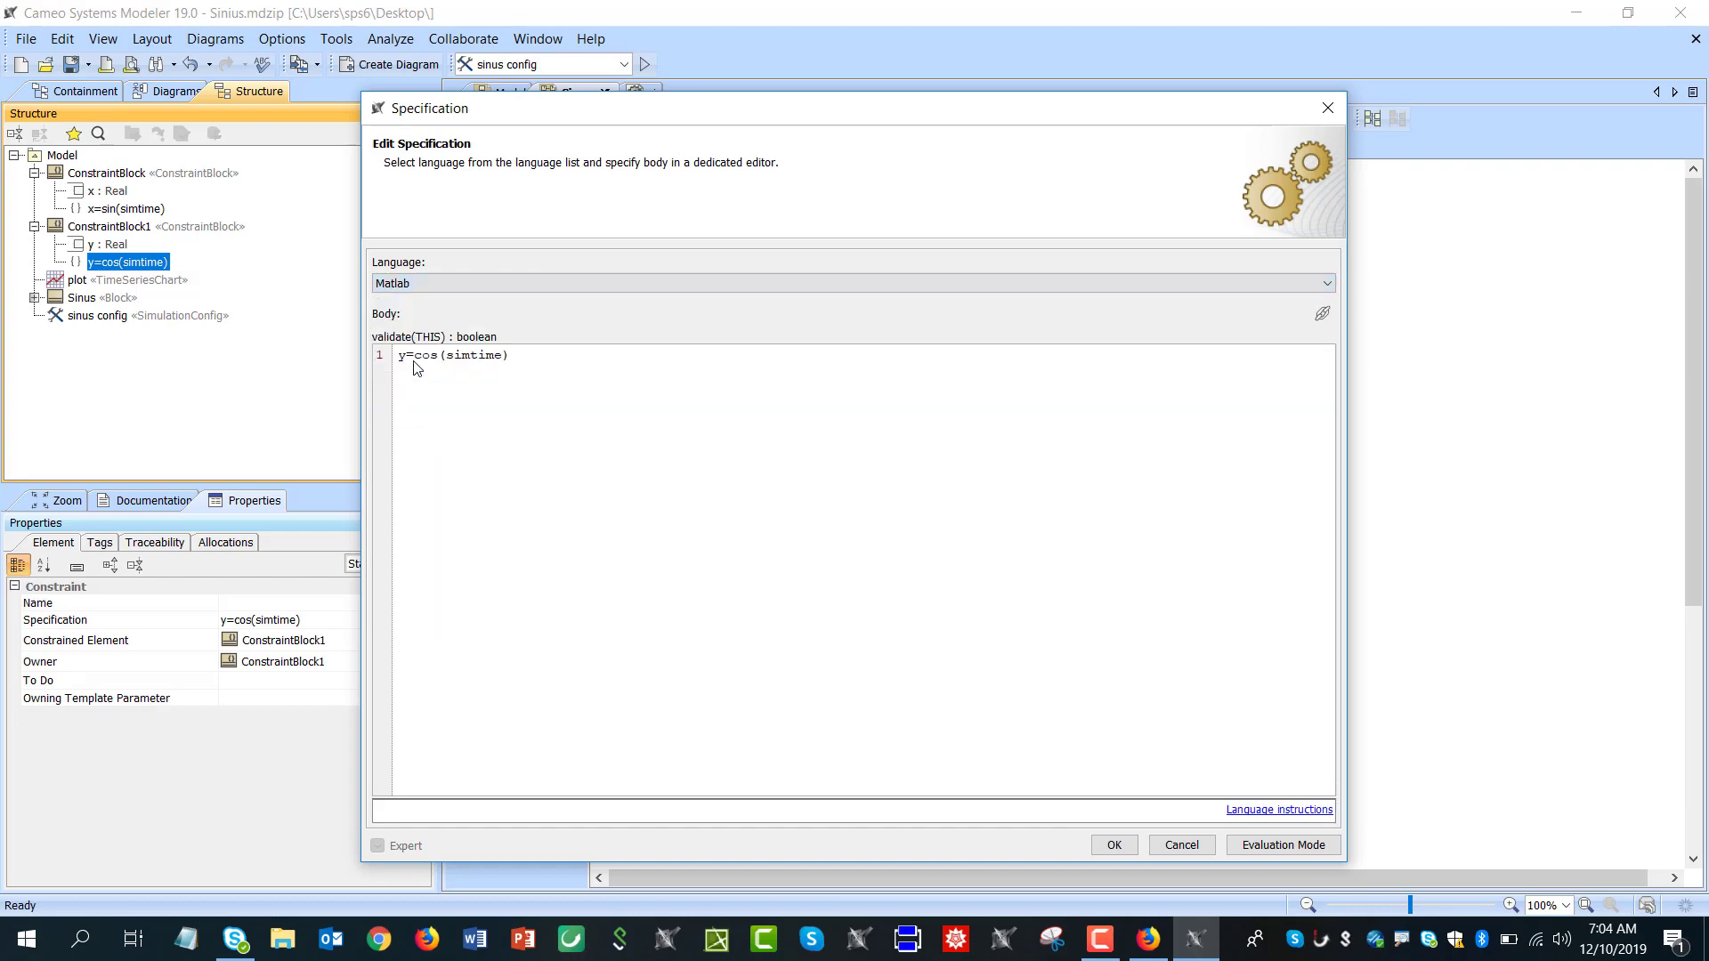
left_click(1117, 851)
left_click(988, 825)
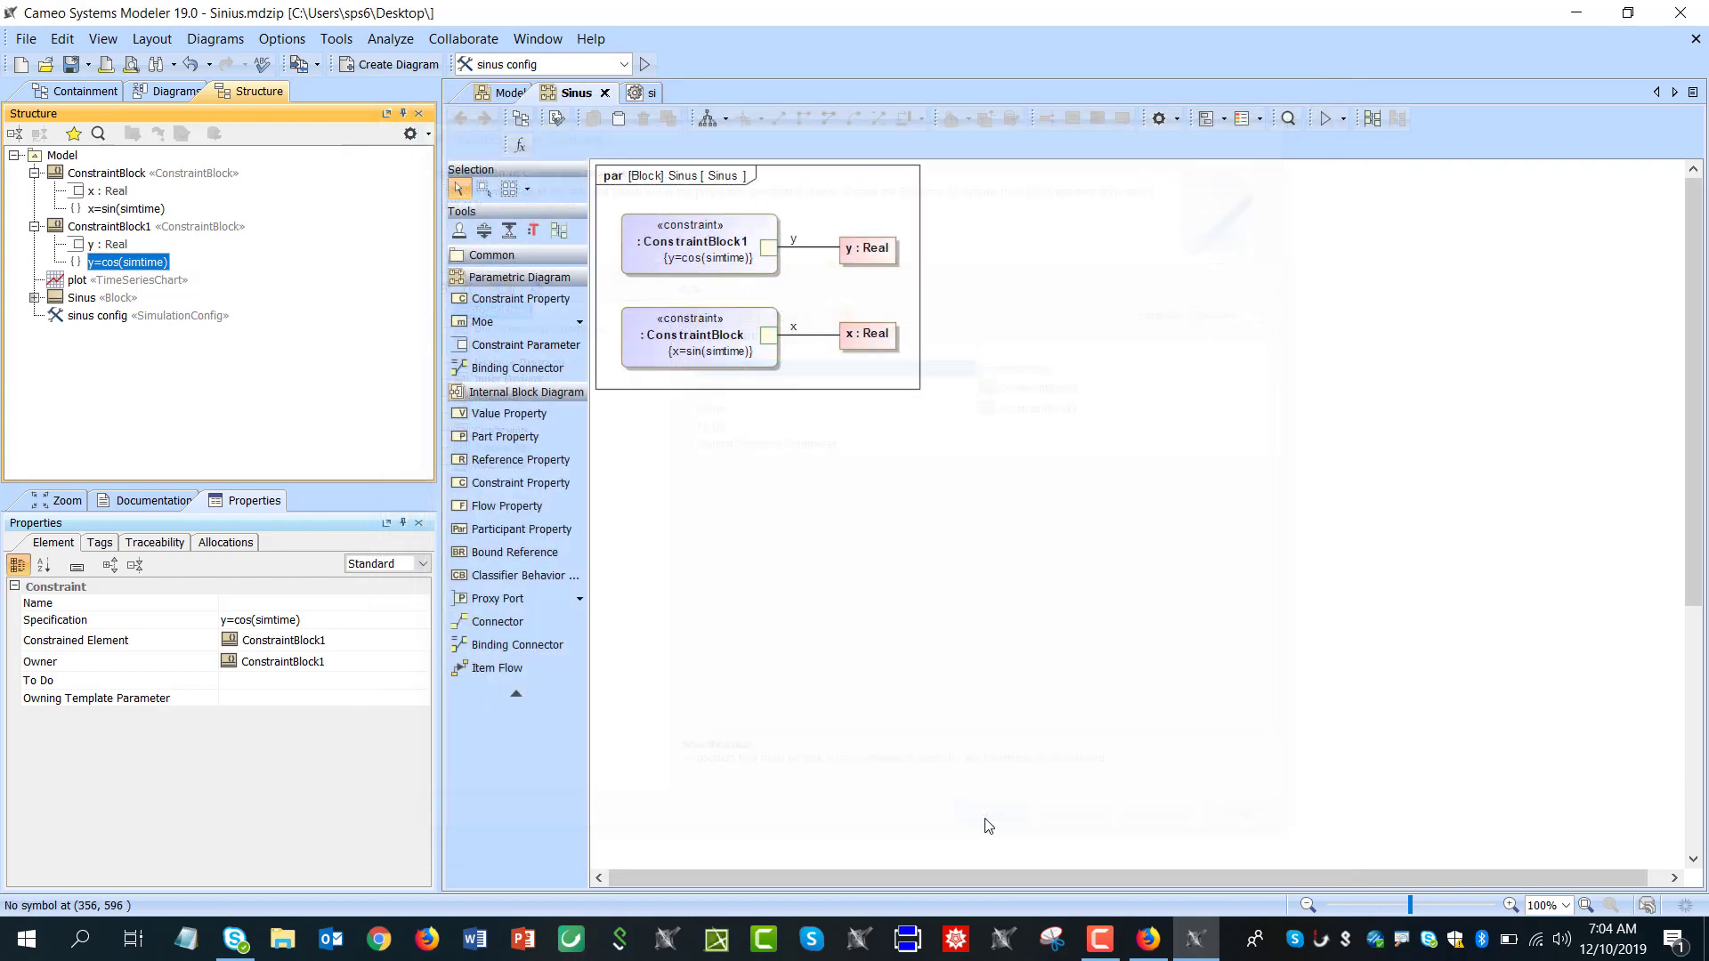
Set the x=sin(simtime) constraint's expression language to Matlab and return to the Sinus parametric diagram
double_click(110, 210)
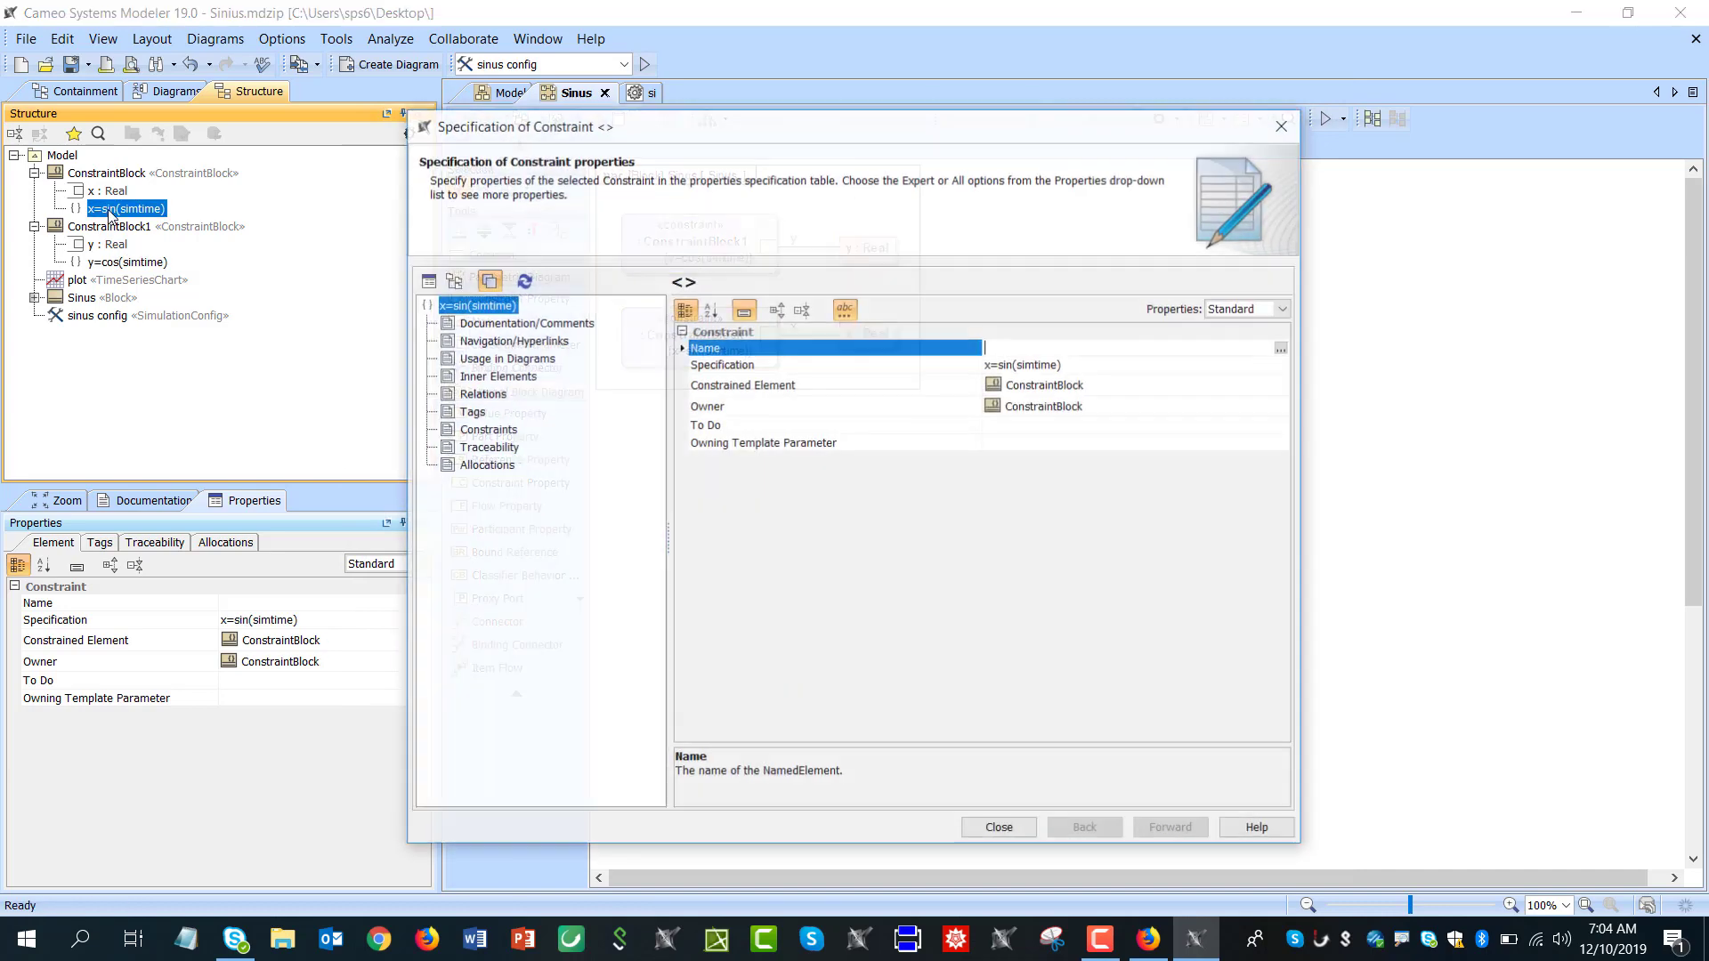
left_click(1024, 365)
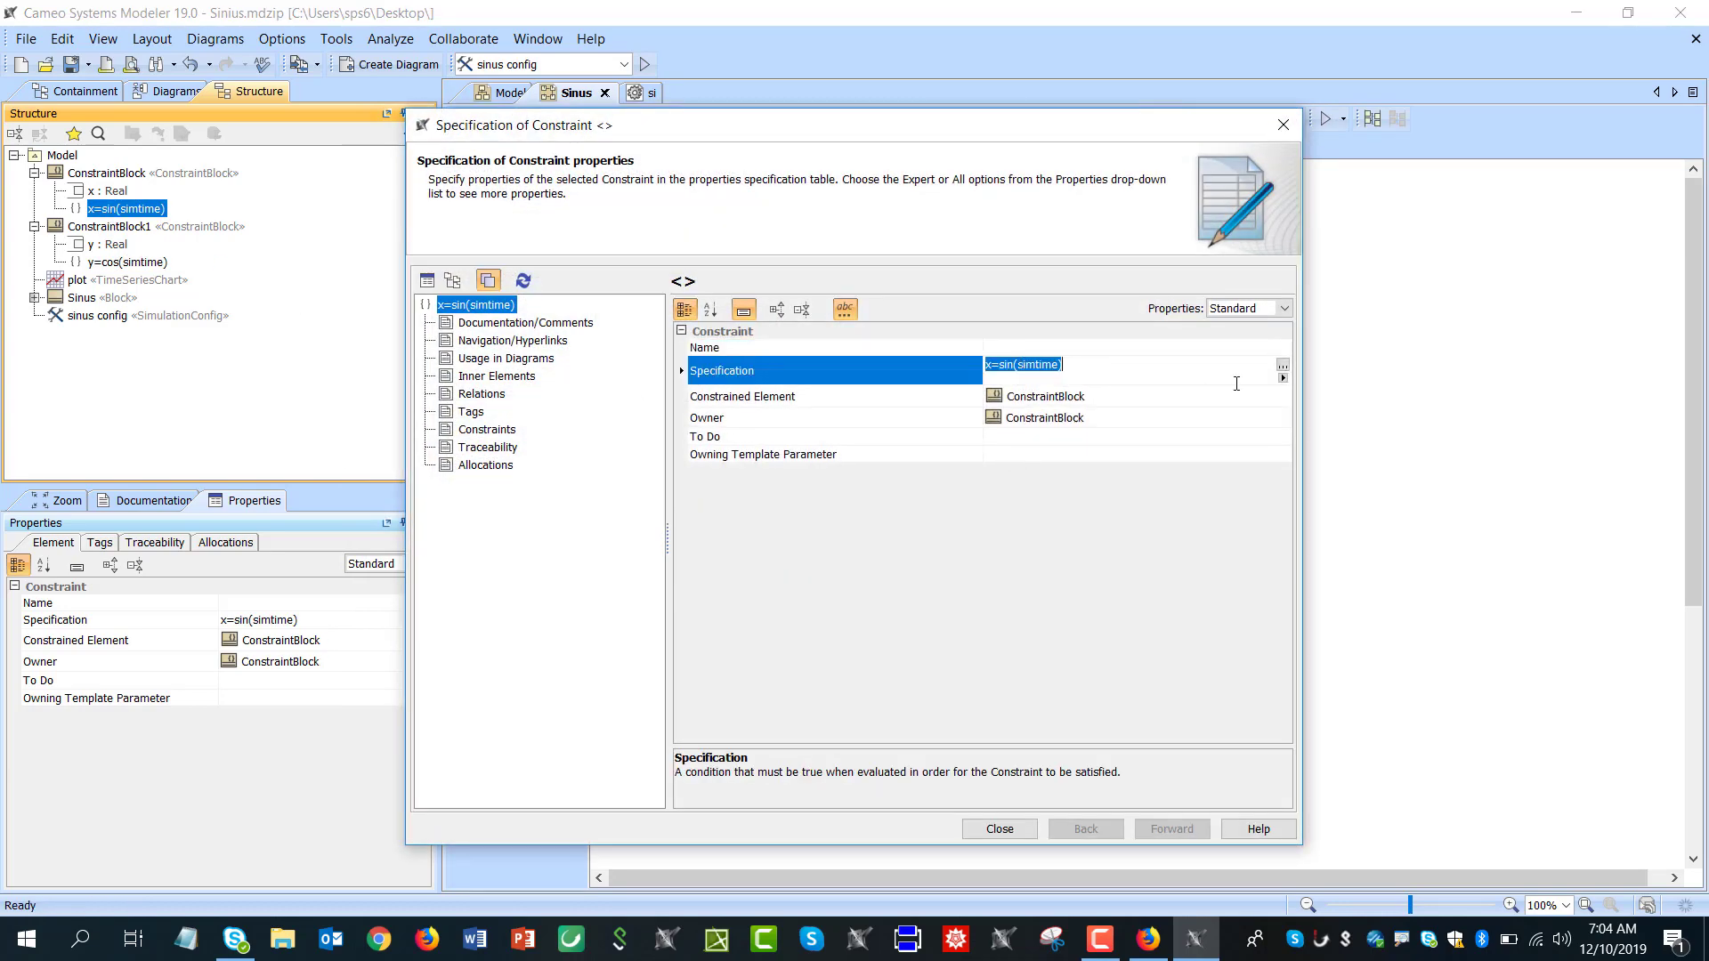
left_click(1282, 365)
left_click(402, 285)
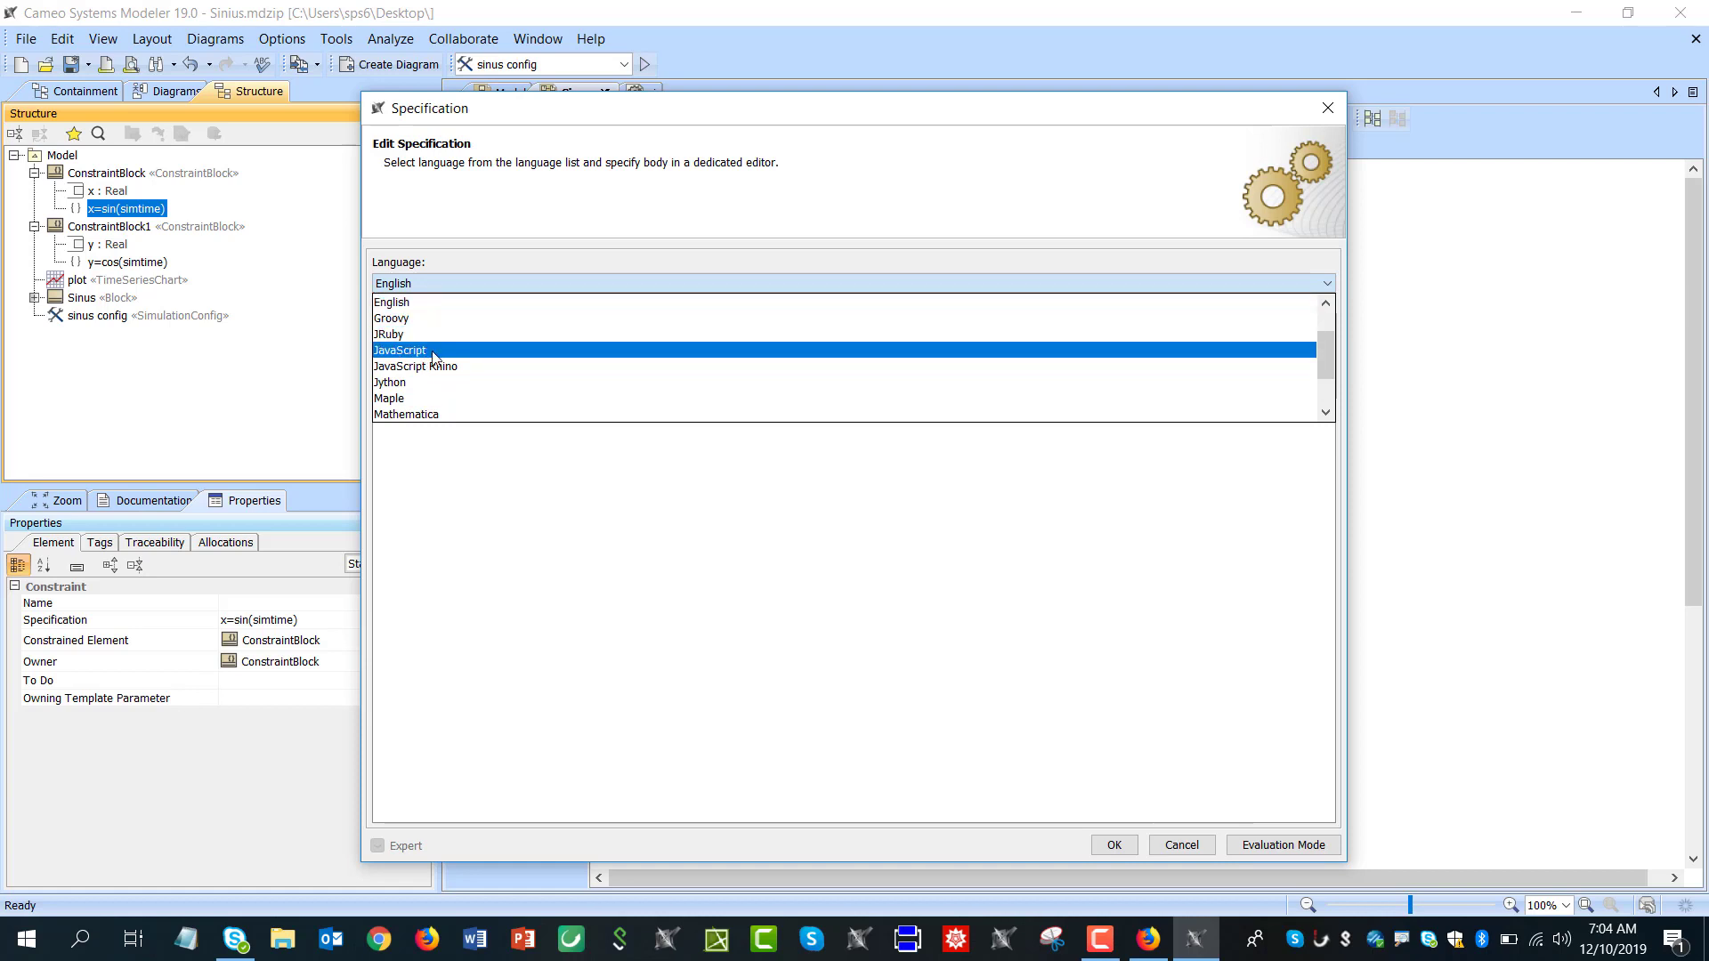
scroll(416, 401, "down", 1)
left_click(415, 376)
left_click(1114, 844)
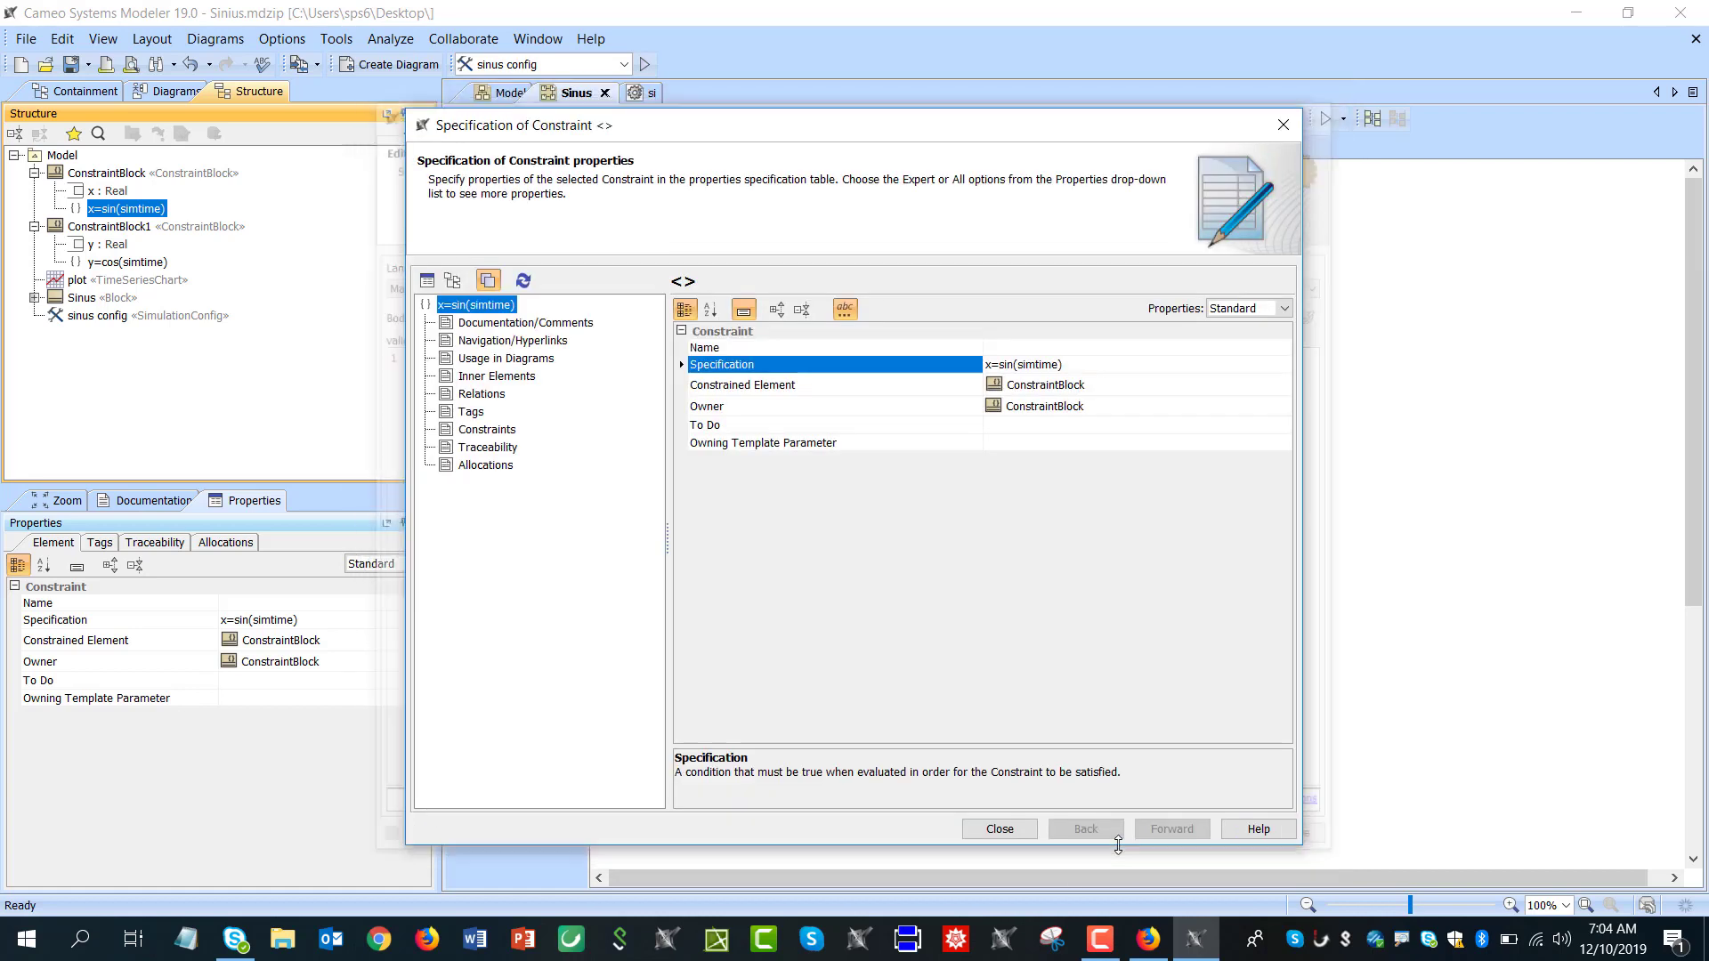
left_click(999, 828)
left_click(1049, 598)
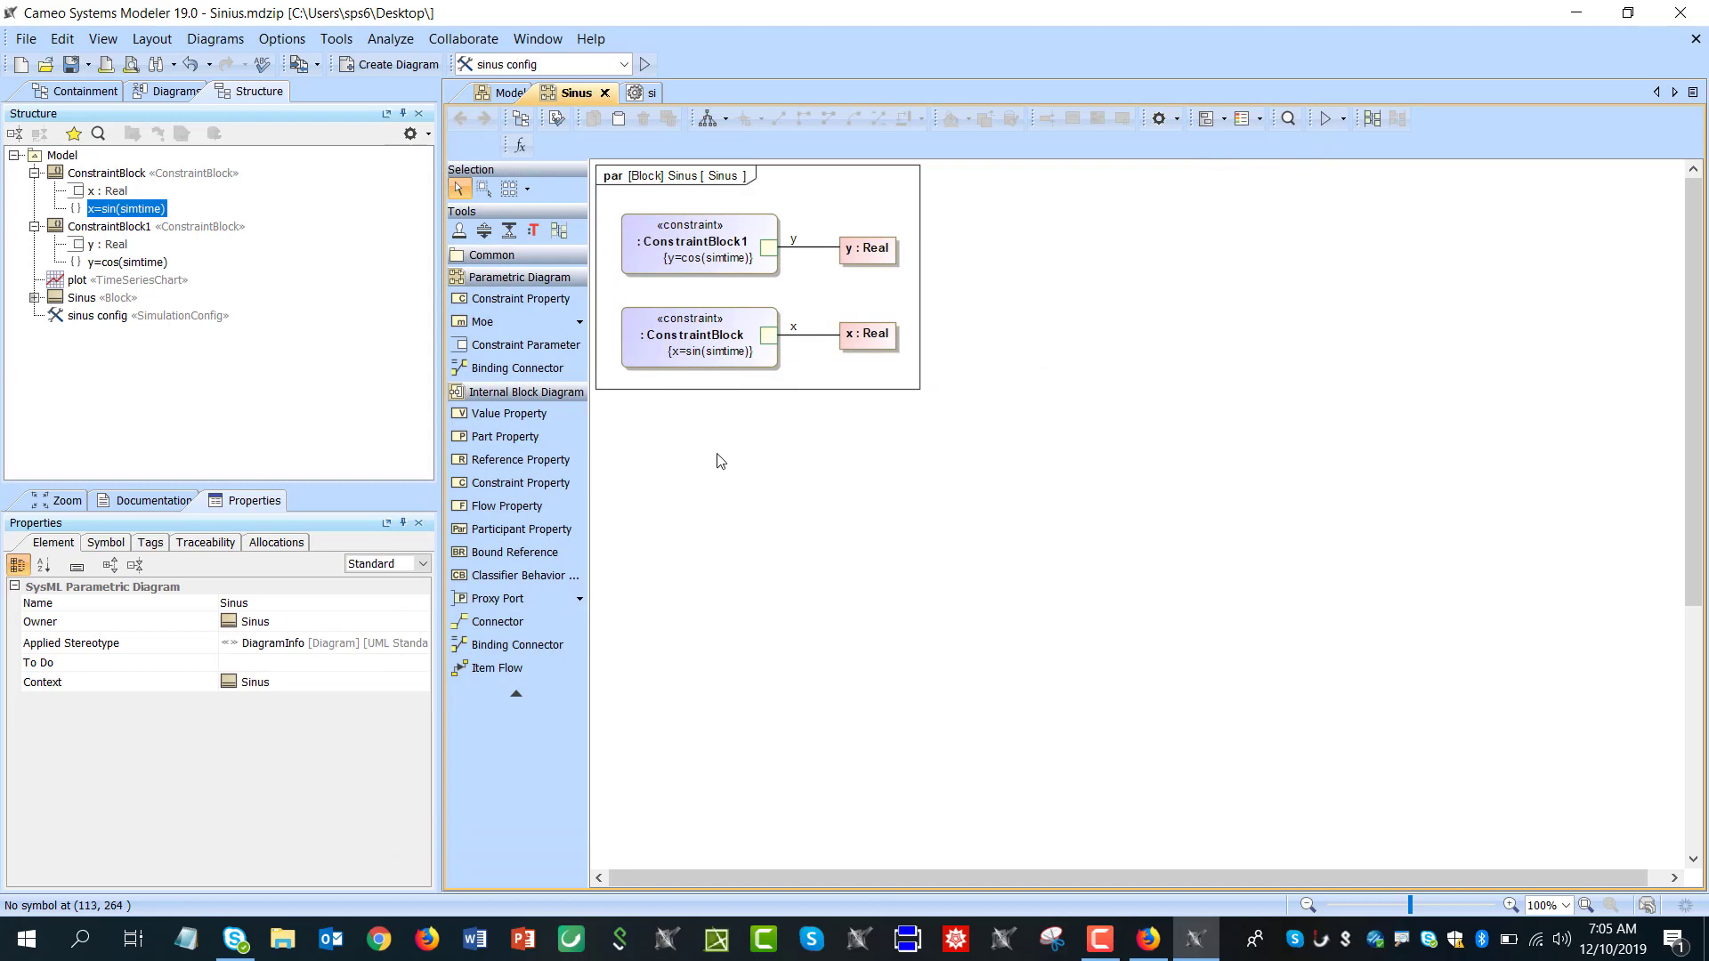
Start the sinus config simulation again, now using the Matlab constraints
left_click(647, 69)
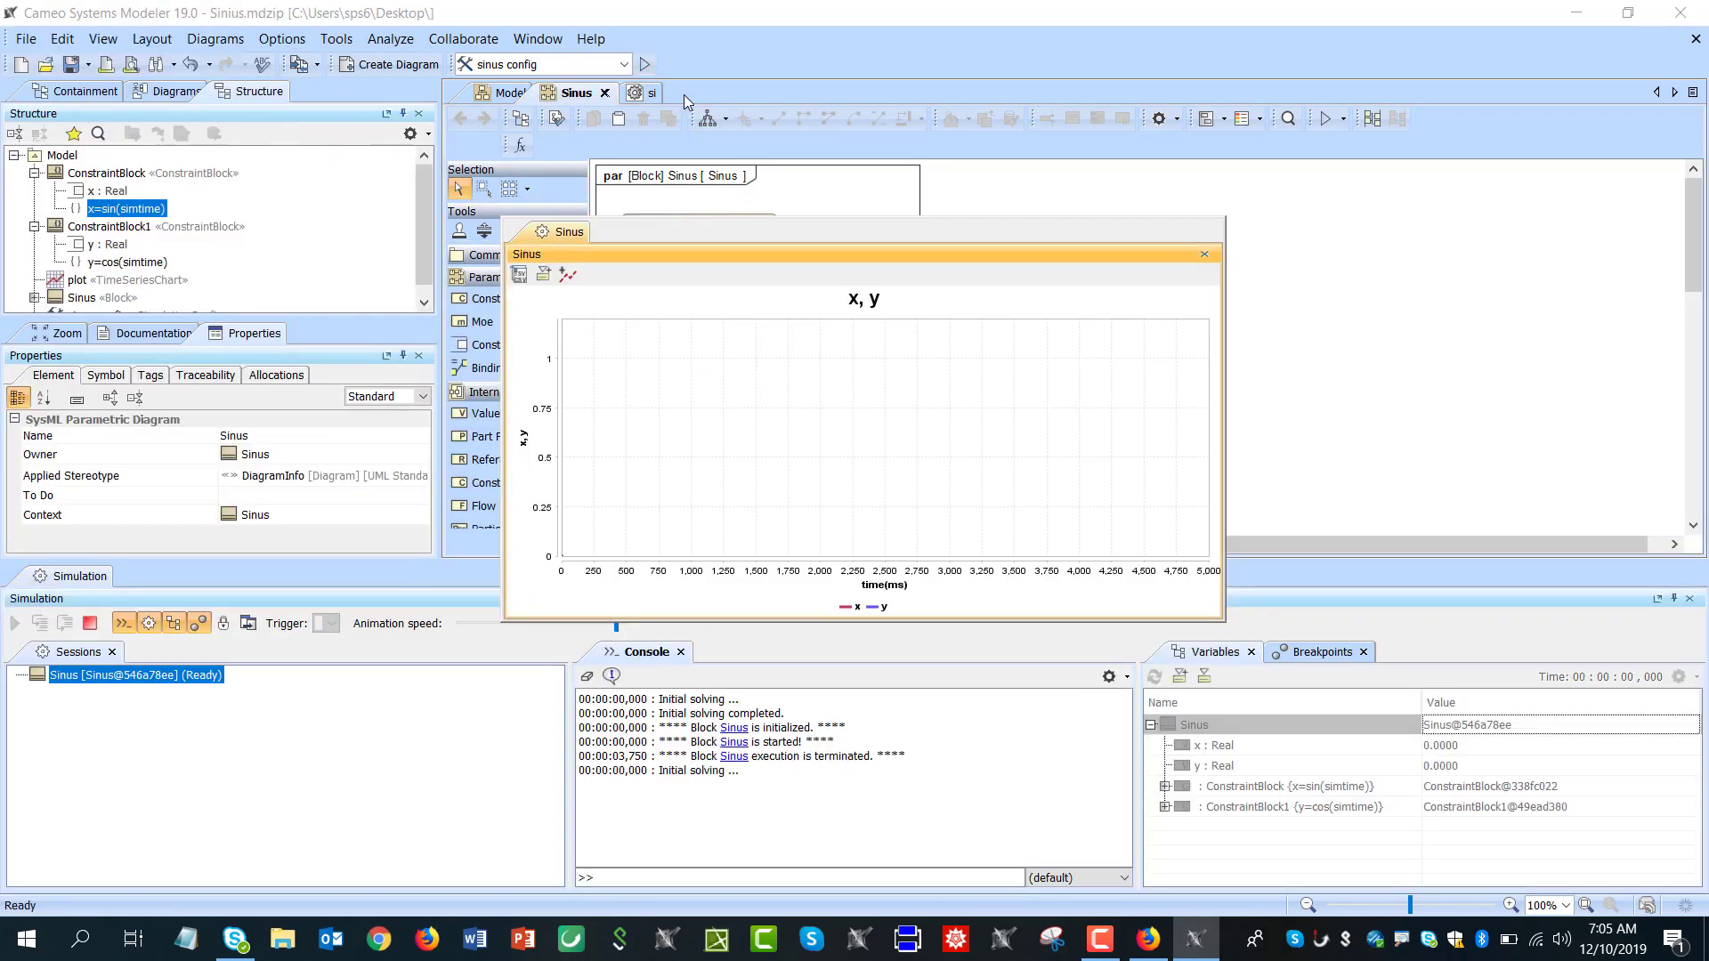